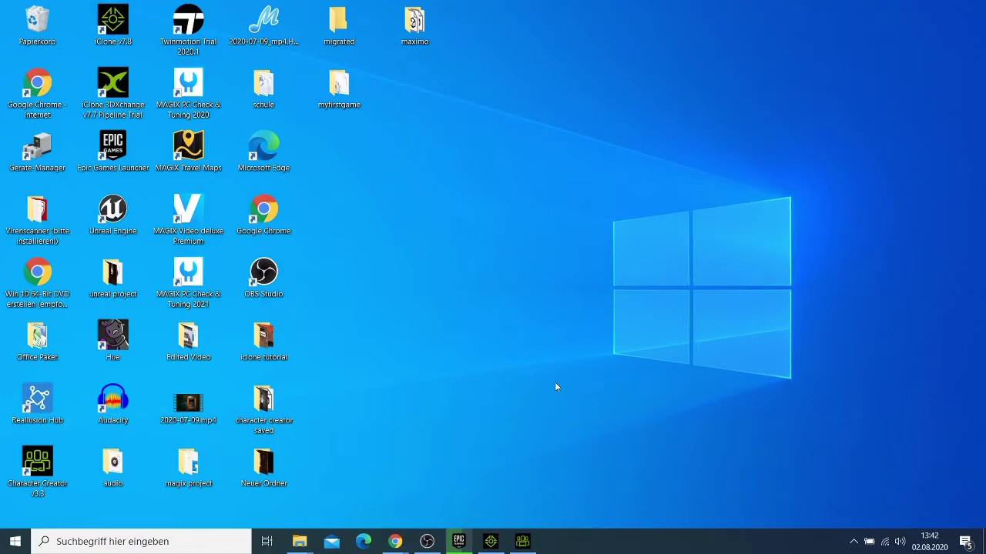
# Switch to Character Creator and load the CC3 Base Male avatar from Repack for CC3+ with the Replace All option.
pyautogui.click(527, 547)
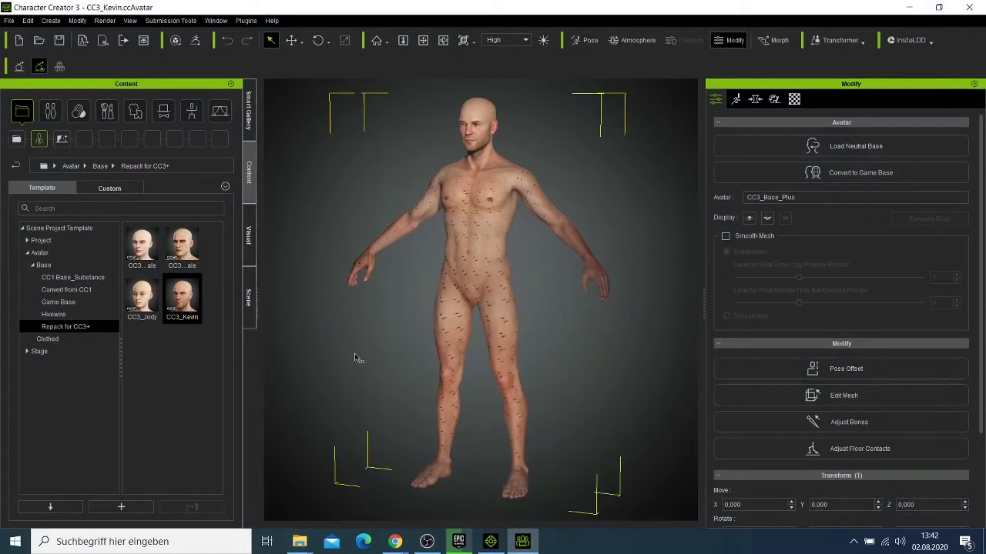
pyautogui.click(677, 358)
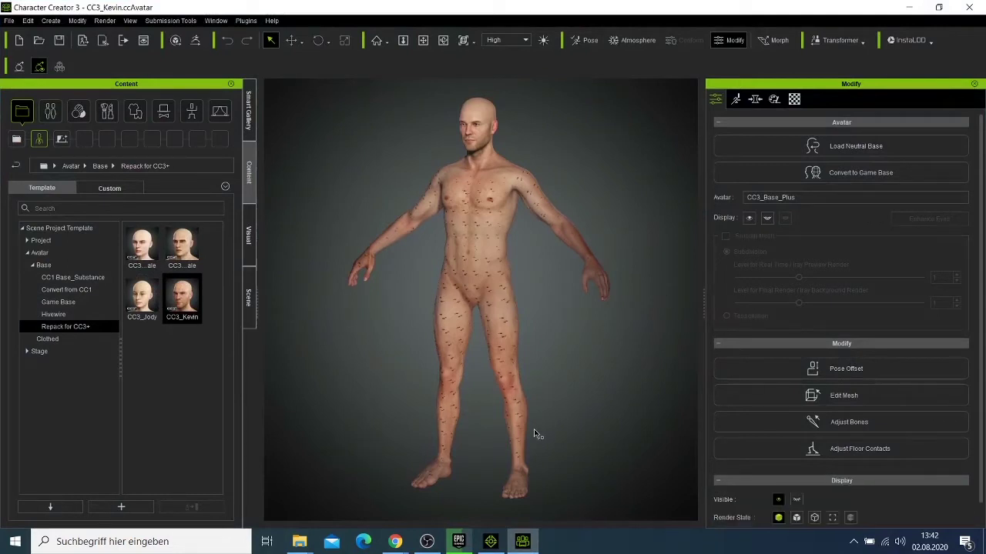
pyautogui.scroll(4, 497, 281)
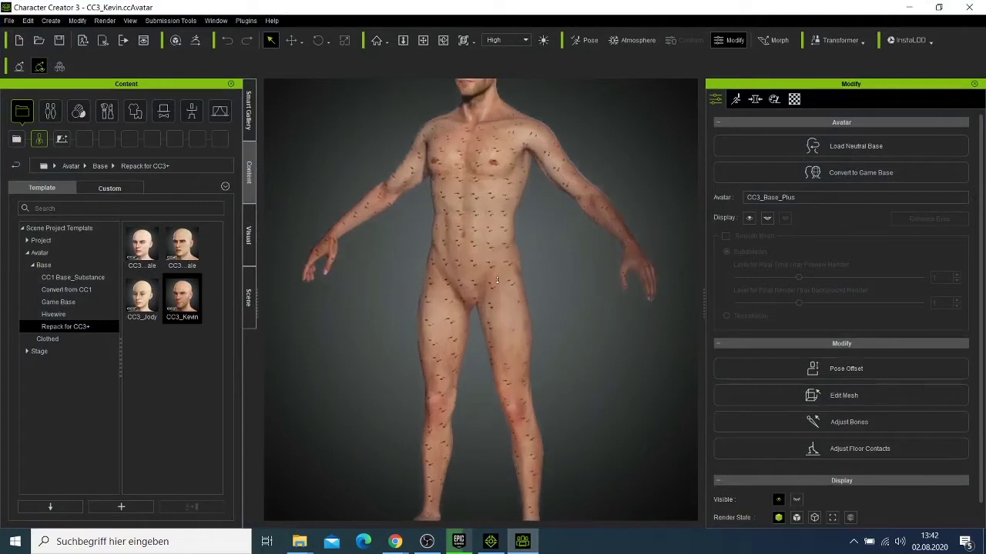
pyautogui.scroll(5, 496, 280)
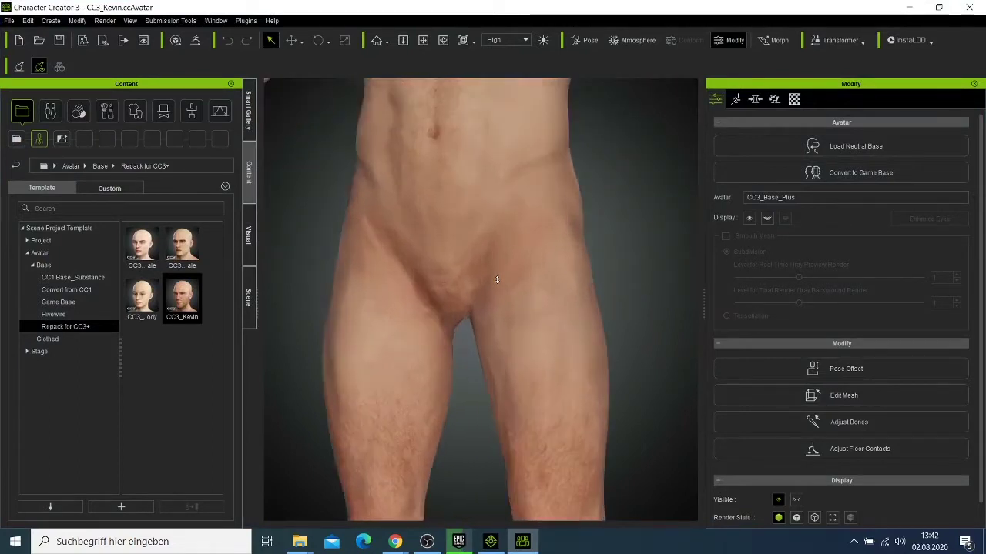
pyautogui.scroll(-5, 497, 280)
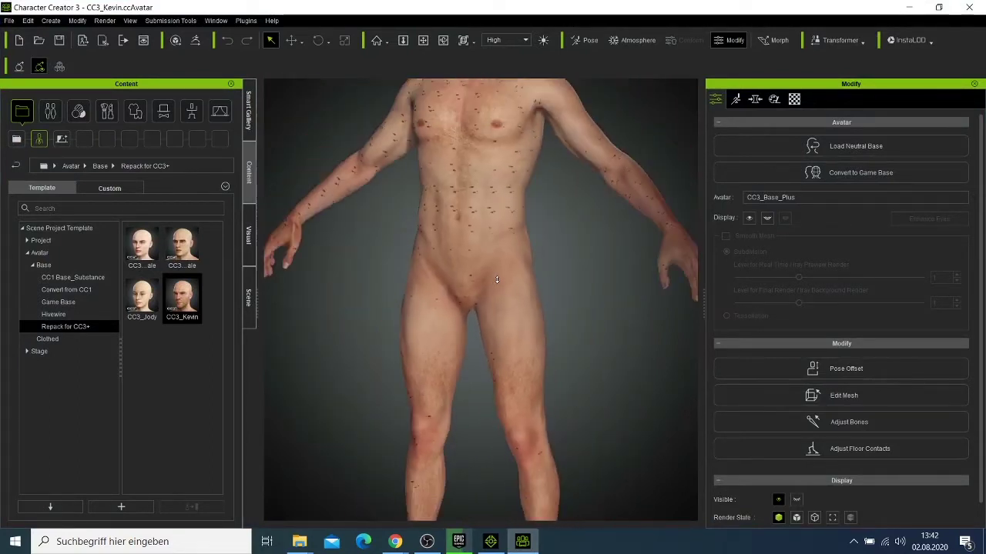
pyautogui.scroll(-4, 497, 279)
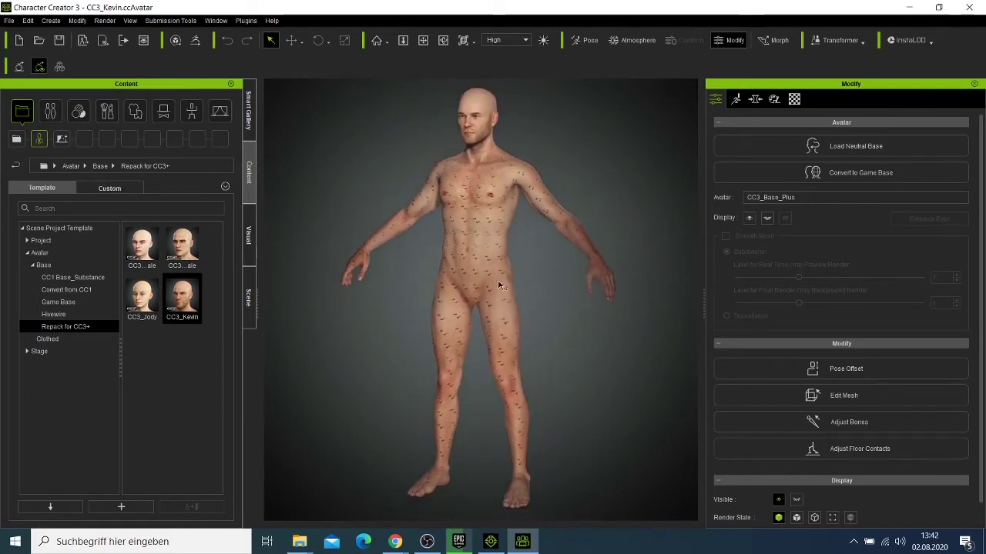
pyautogui.doubleClick(181, 255)
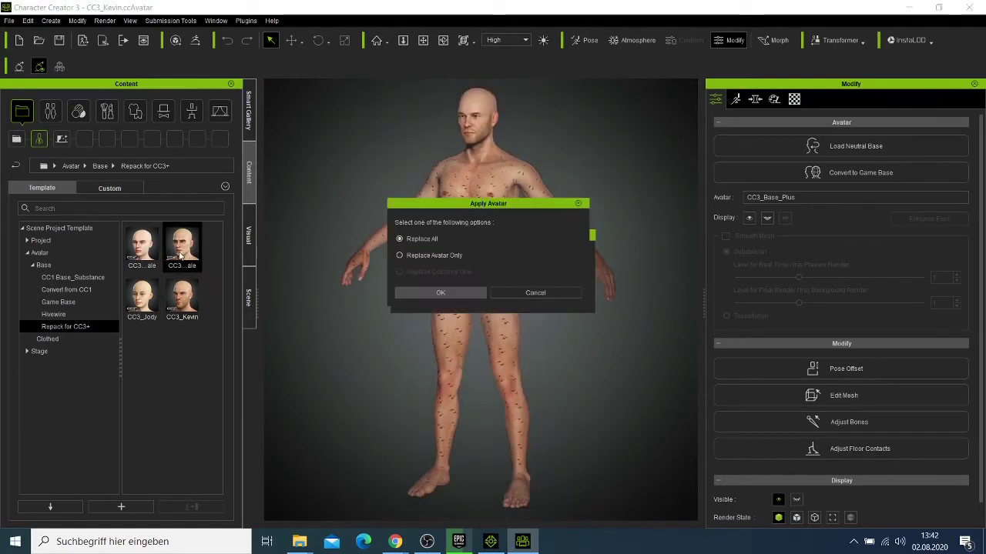
pyautogui.click(460, 295)
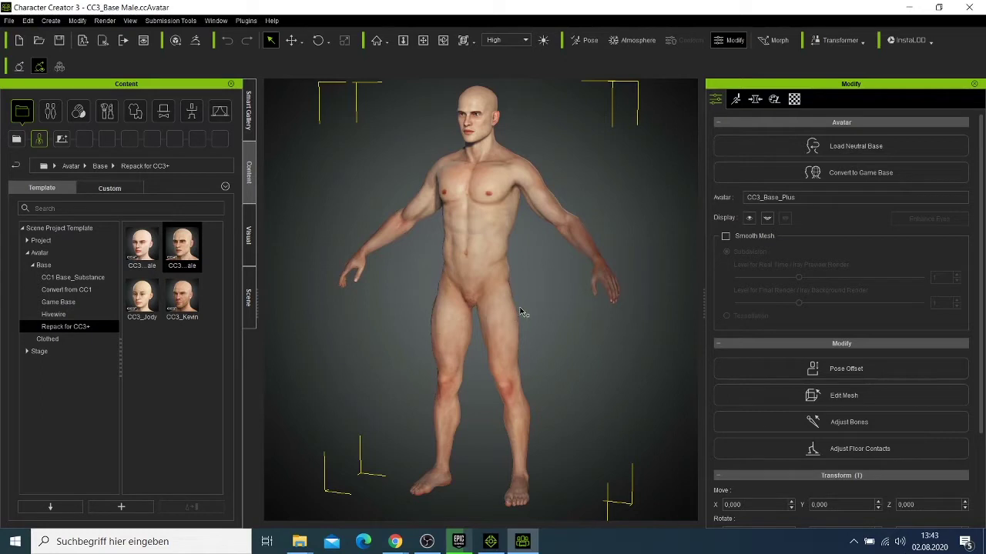
pyautogui.click(385, 356)
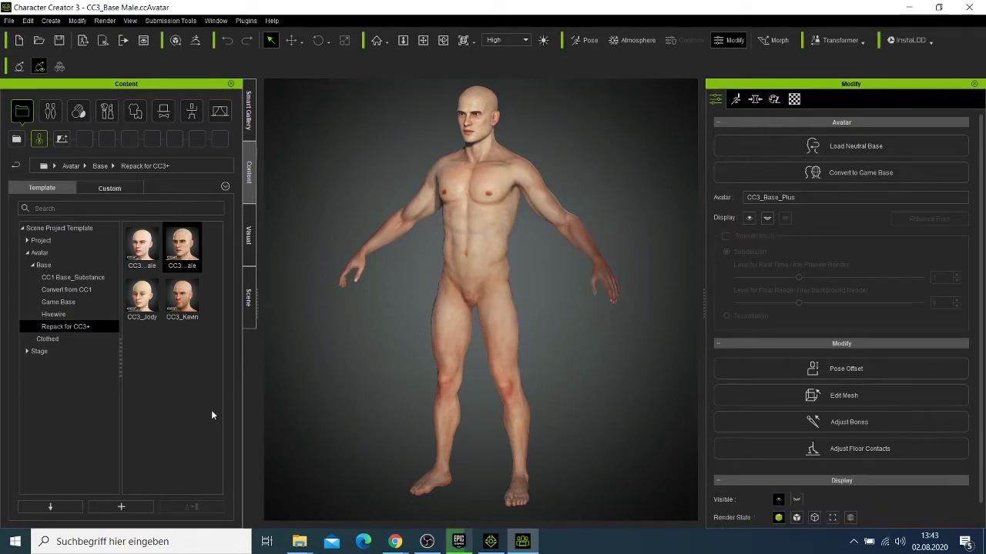
# Examine the base male avatar's body and skin detail up close and at full figure.
pyautogui.click(175, 253)
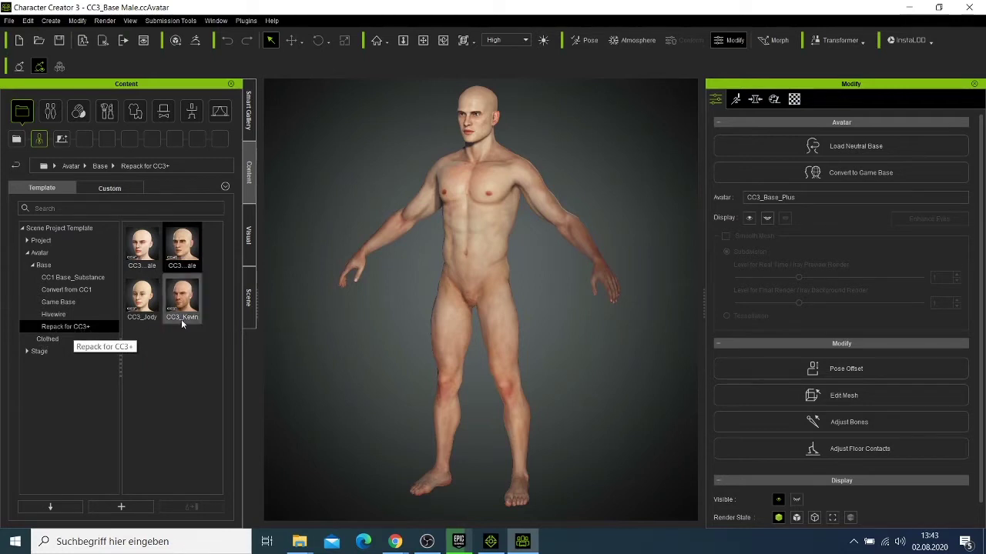
pyautogui.scroll(3, 411, 323)
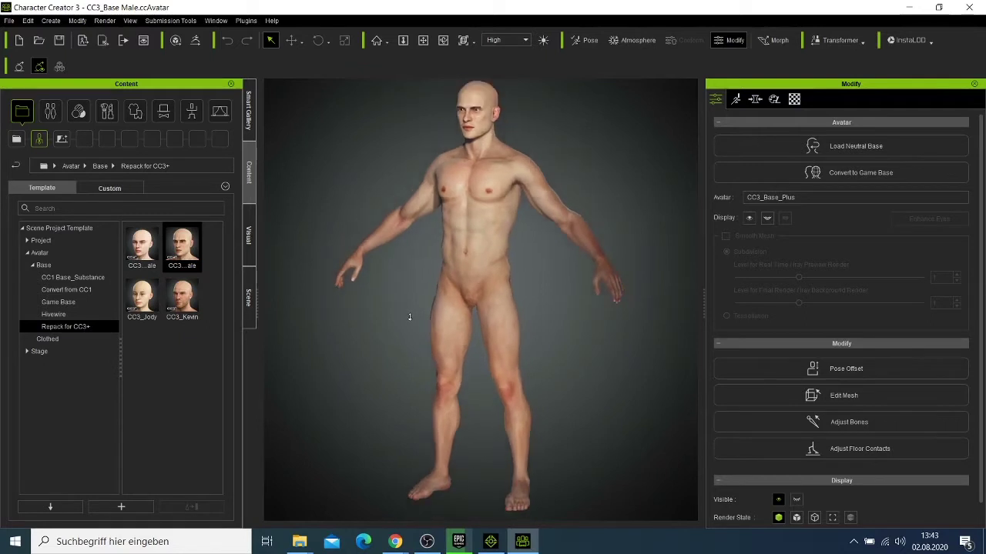
pyautogui.scroll(3, 409, 316)
pyautogui.scroll(4, 408, 315)
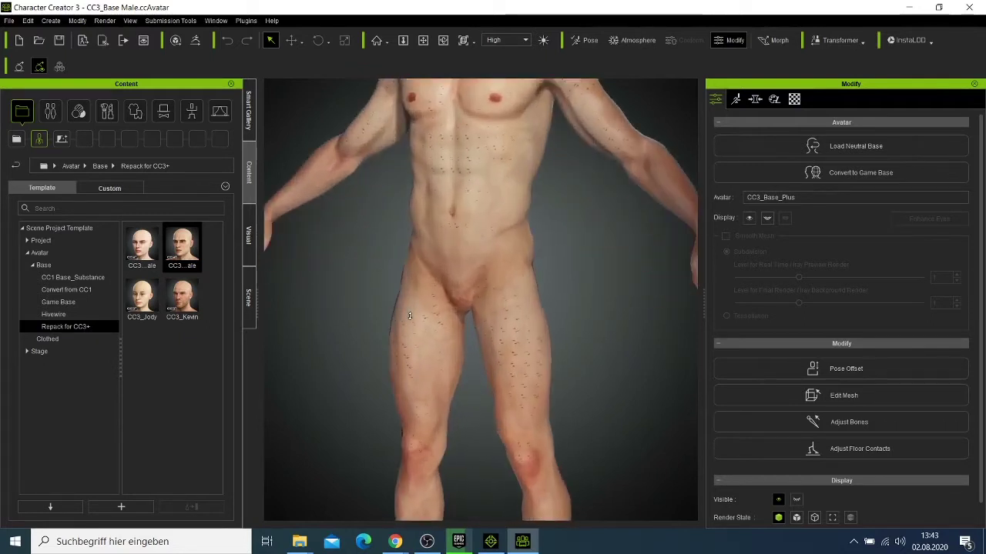
pyautogui.scroll(4, 409, 316)
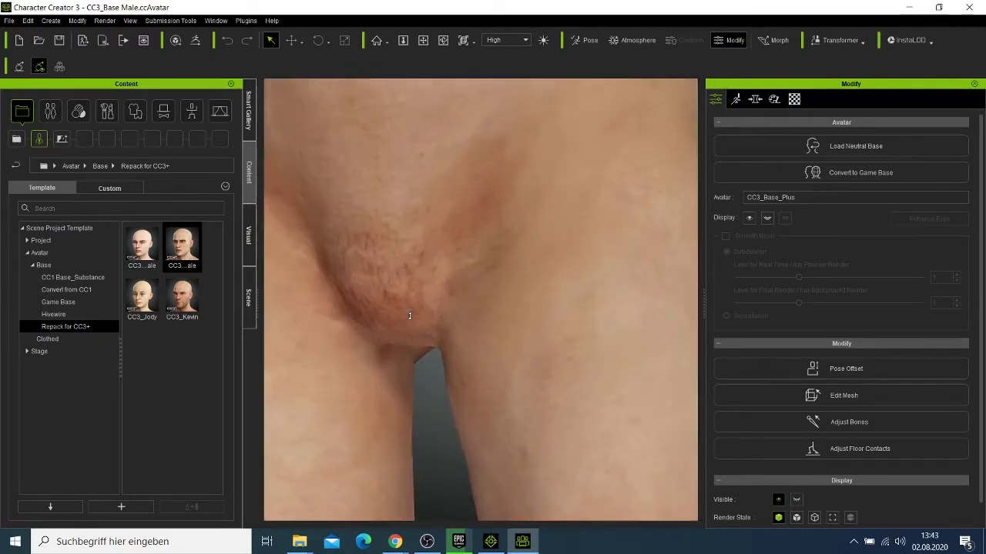
pyautogui.scroll(-6, 529, 350)
pyautogui.scroll(-8, 529, 349)
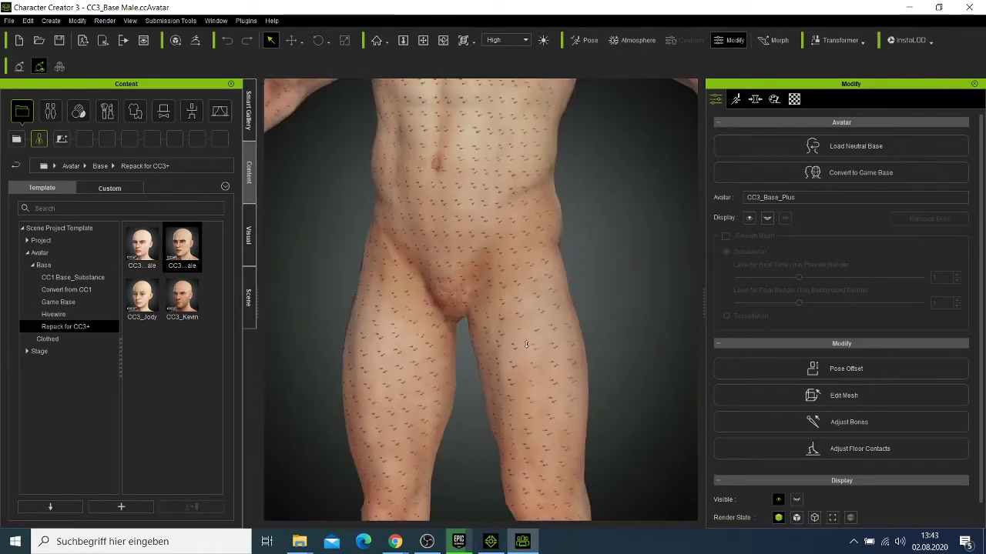
pyautogui.scroll(-4, 526, 344)
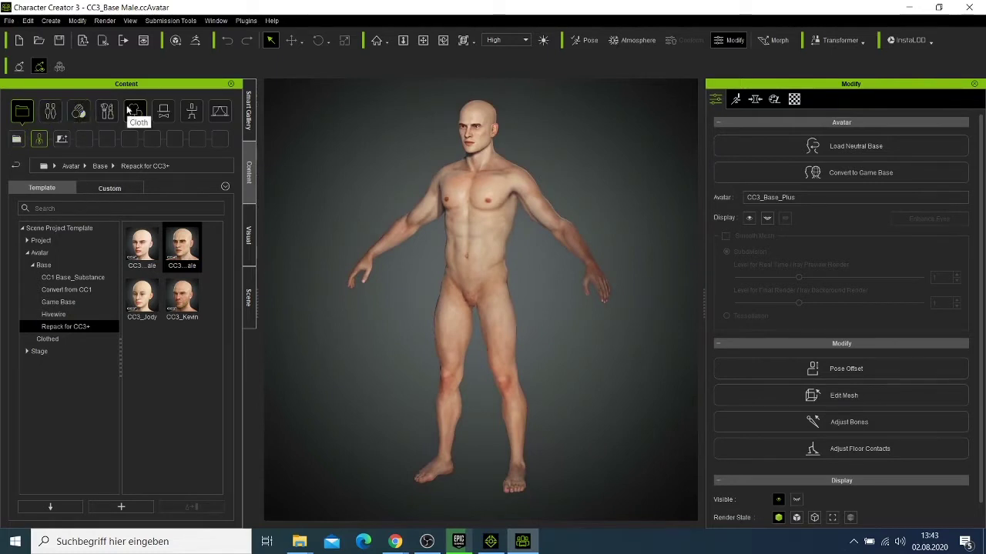
# Apply the tribal warrior face paint preset from the Full Makeup templates to the avatar.
pyautogui.click(114, 115)
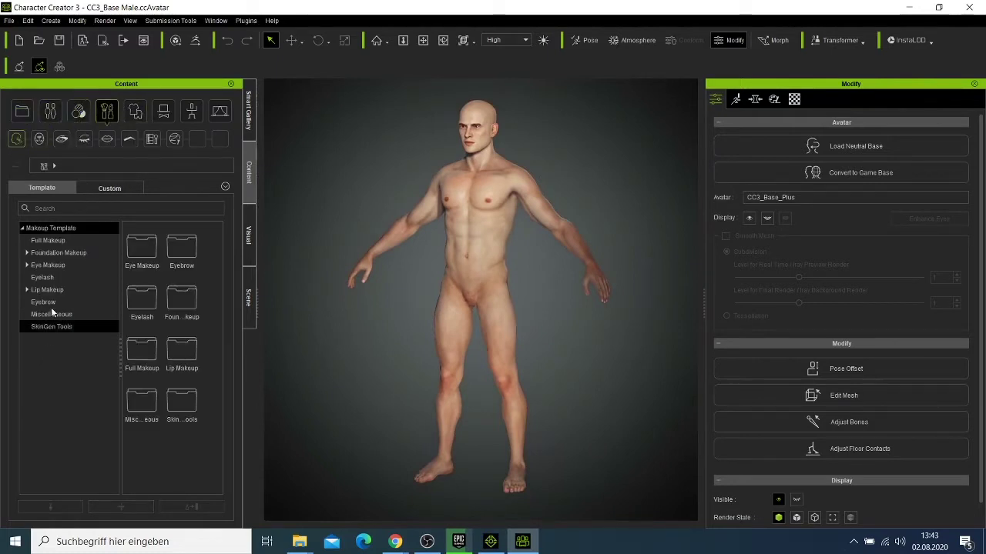
pyautogui.click(49, 242)
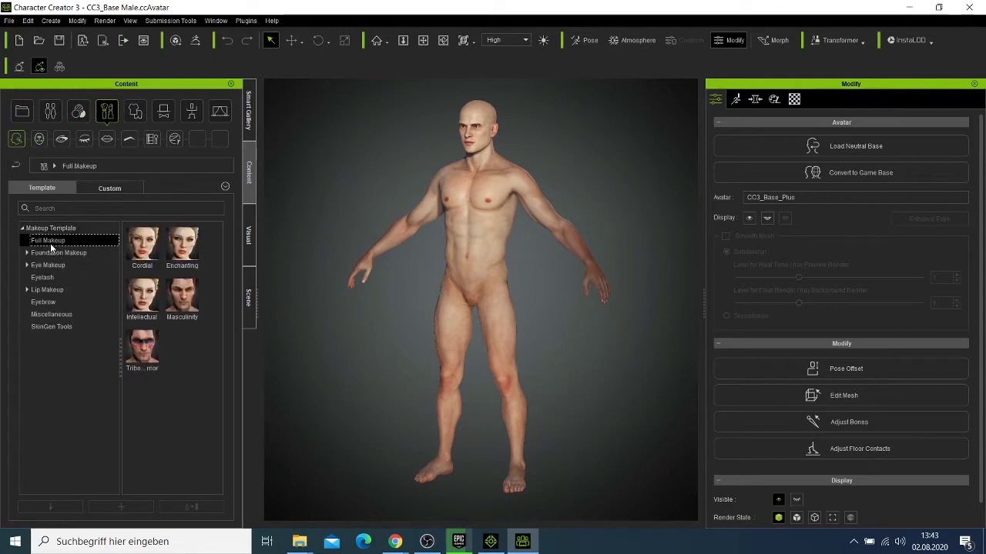
pyautogui.doubleClick(136, 345)
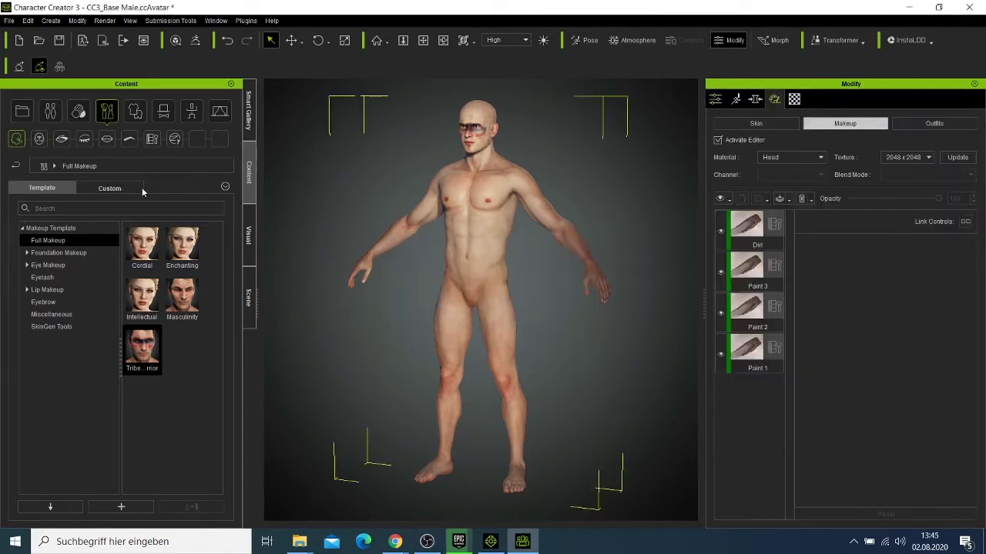
# Examine the face paint on the avatar's head and upper body from the front.
pyautogui.scroll(2, 609, 323)
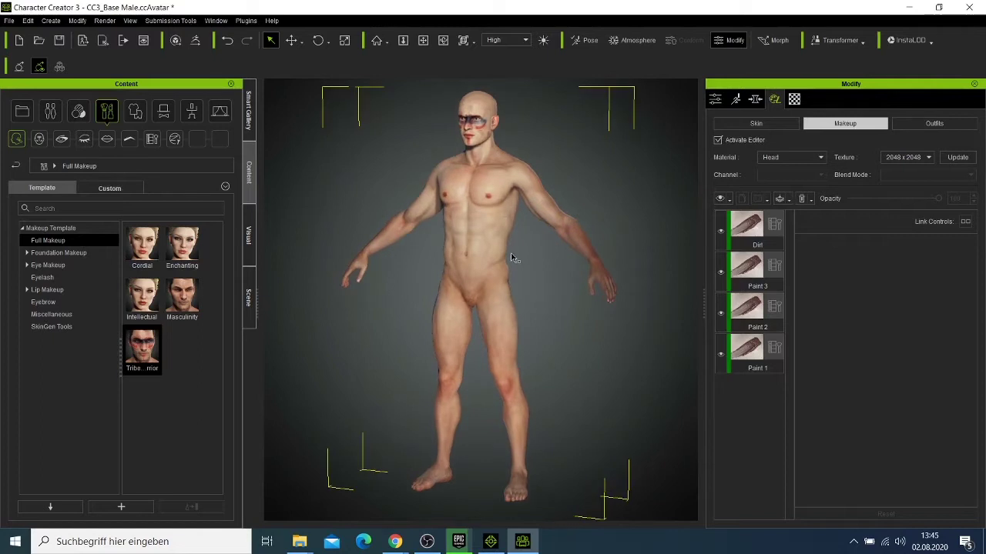
pyautogui.click(422, 40)
pyautogui.moveTo(485, 212); pyautogui.dragTo(481, 297)
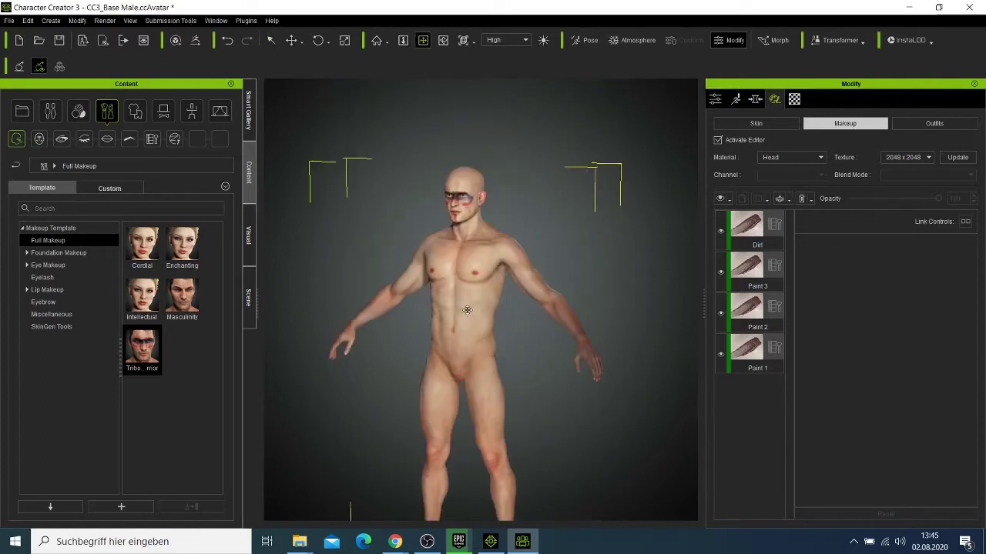
pyautogui.scroll(3, 481, 296)
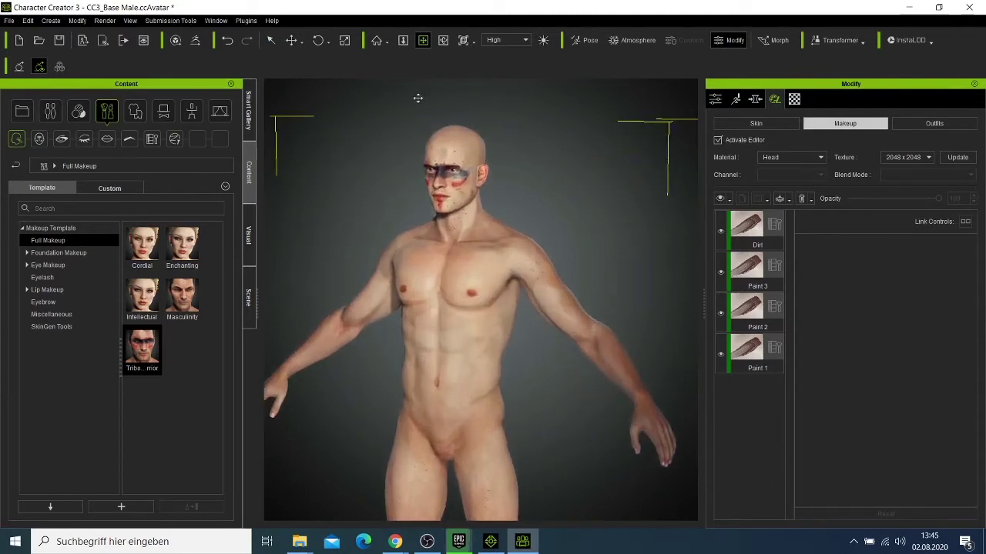
pyautogui.click(444, 40)
pyautogui.moveTo(453, 328); pyautogui.dragTo(546, 359)
pyautogui.moveTo(501, 437); pyautogui.dragTo(454, 380)
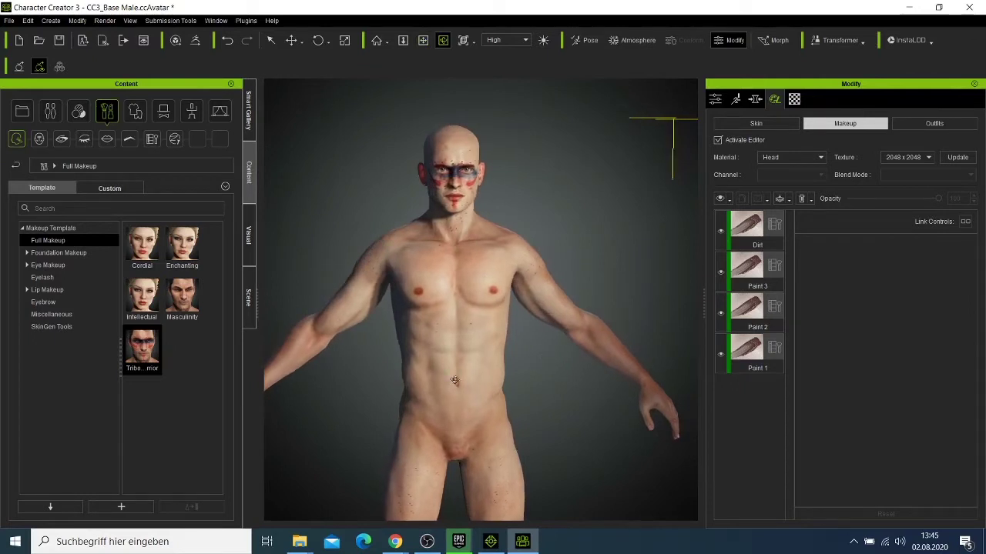
pyautogui.scroll(2, 454, 379)
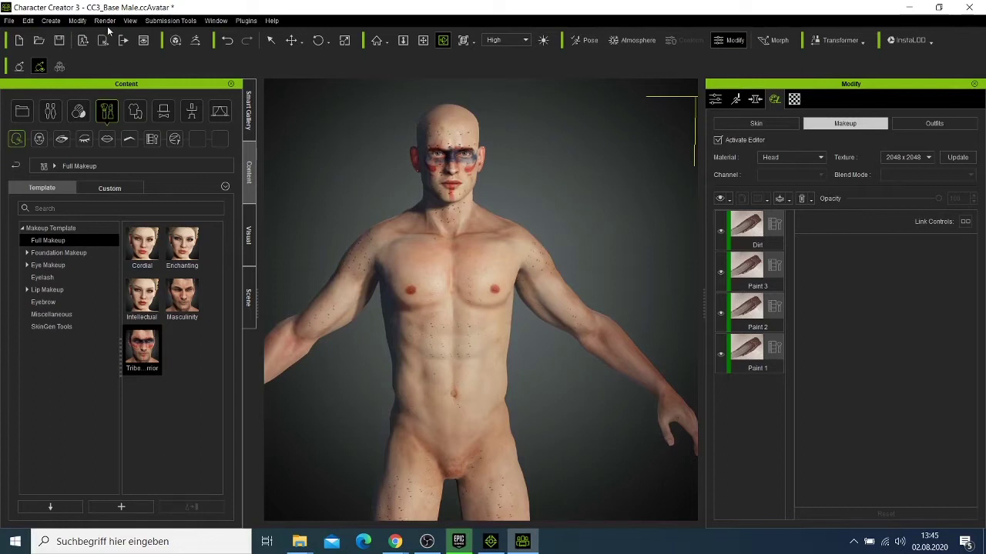
# Look through the Foundation Makeup, Miscellaneous and SkinGen Tools makeup templates, the underwear clothing and the avatar base templates.
pyautogui.click(40, 139)
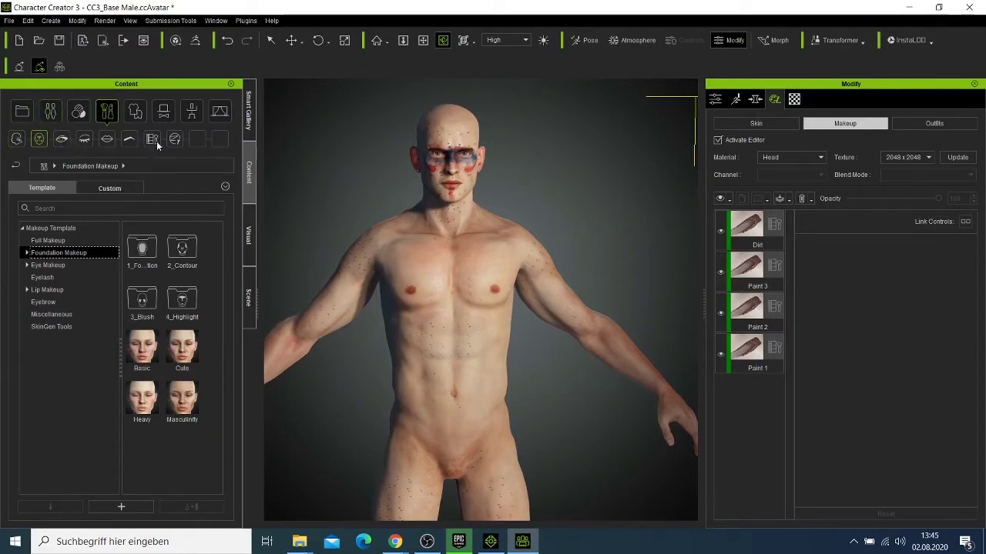
pyautogui.press('Down')
pyautogui.press('Down')
pyautogui.press('Down')
pyautogui.press('Down')
pyautogui.press('Down')
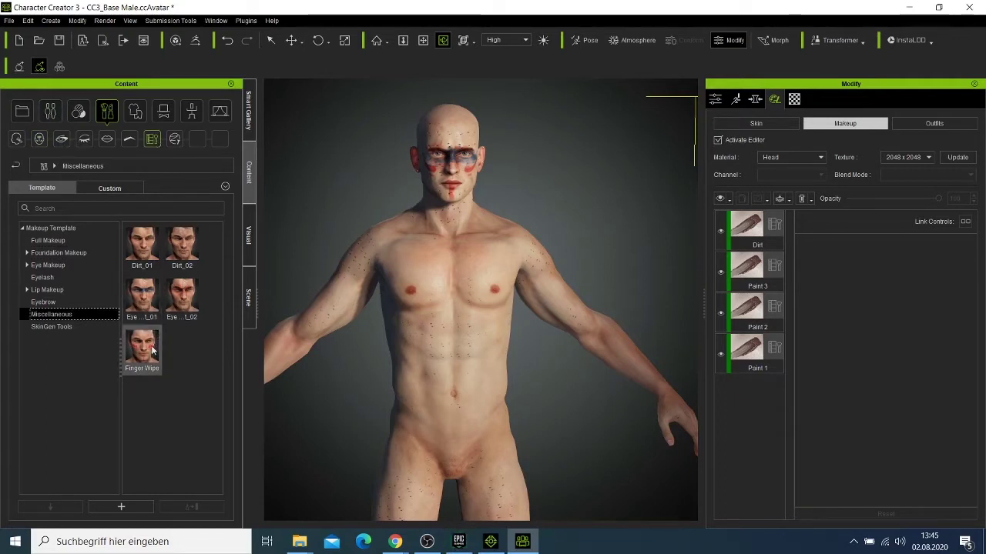
pyautogui.click(50, 326)
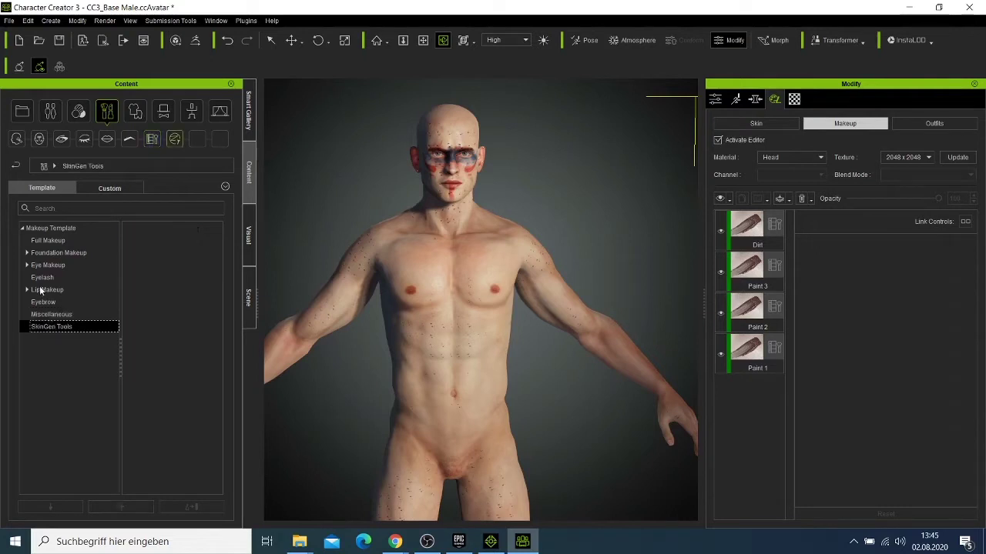
pyautogui.click(40, 303)
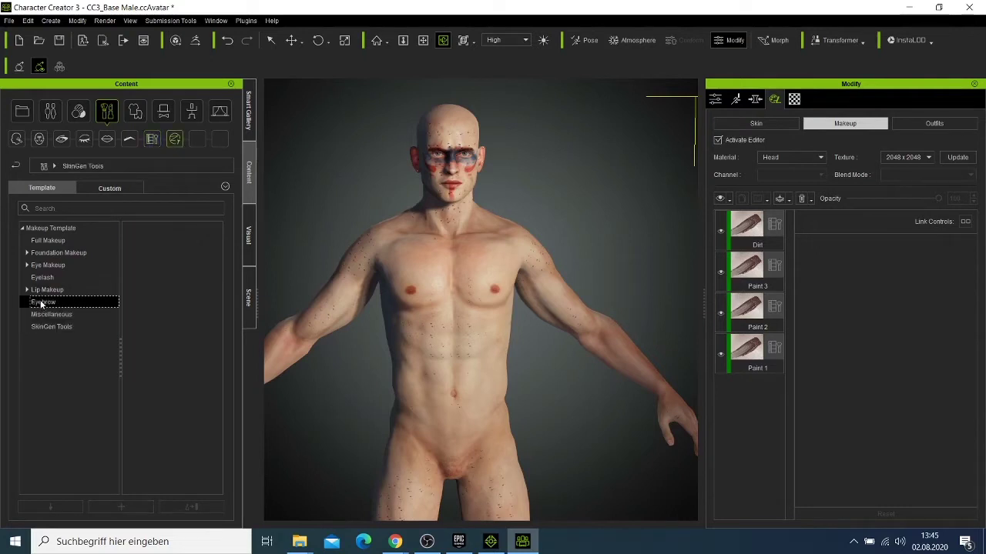
pyautogui.click(134, 112)
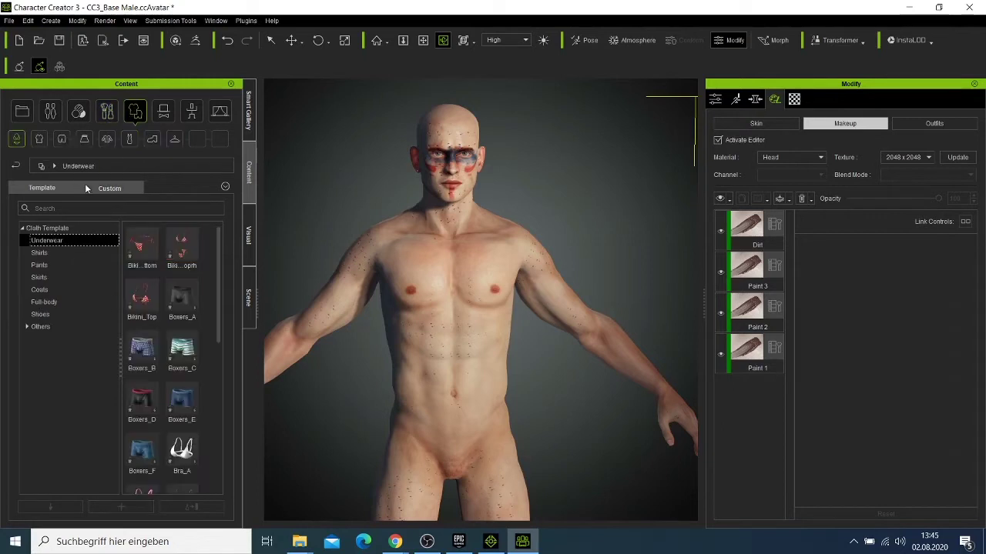
pyautogui.click(16, 114)
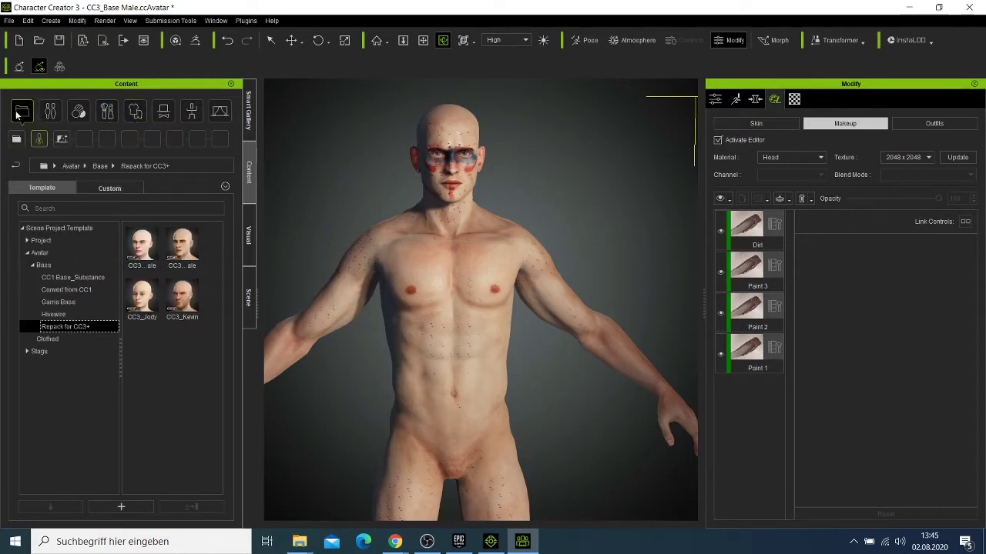
# Apply the faded mohawk-style preset from the Hair templates to the avatar, accepting deactivation of the SkinGen session.
pyautogui.click(41, 112)
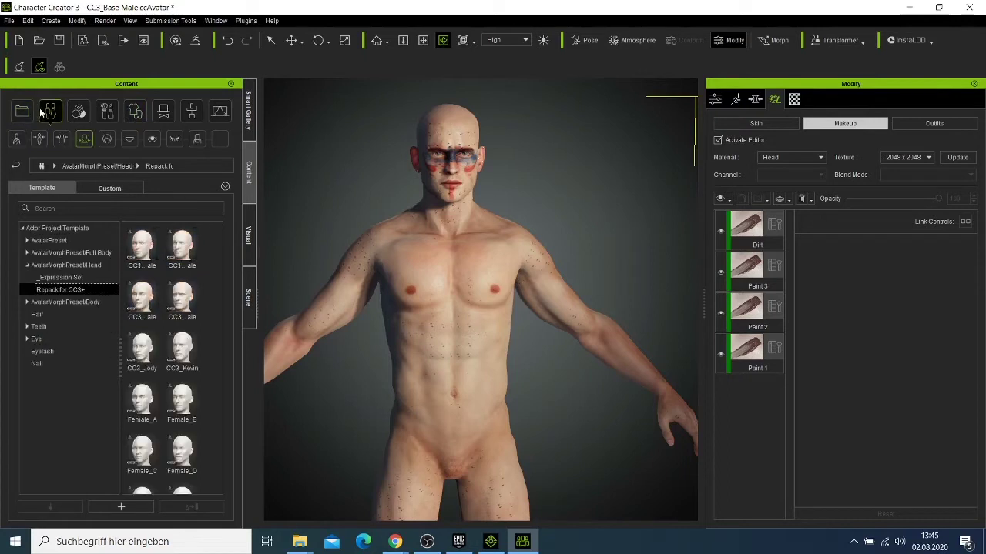
pyautogui.click(50, 315)
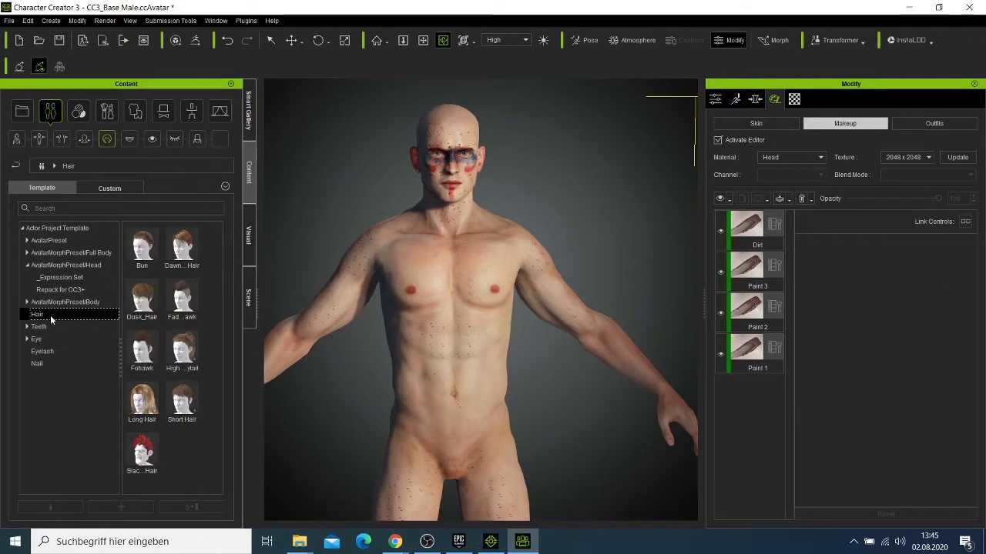
pyautogui.doubleClick(196, 309)
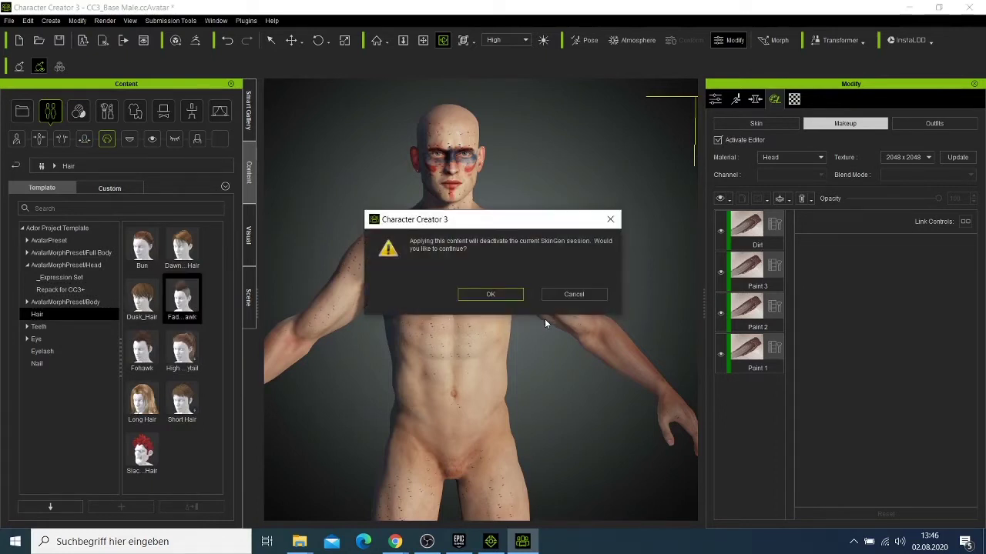
pyautogui.click(510, 293)
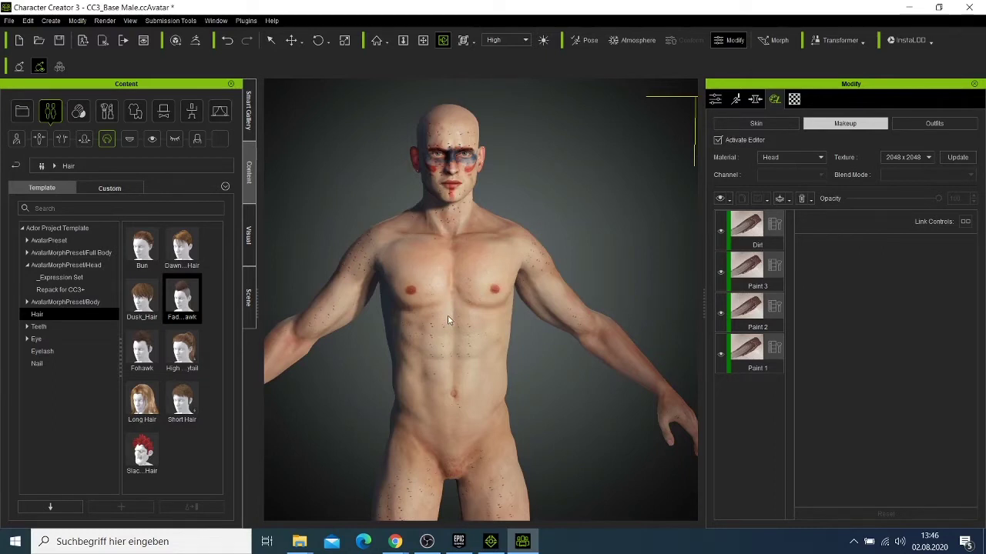
pyautogui.press('q')
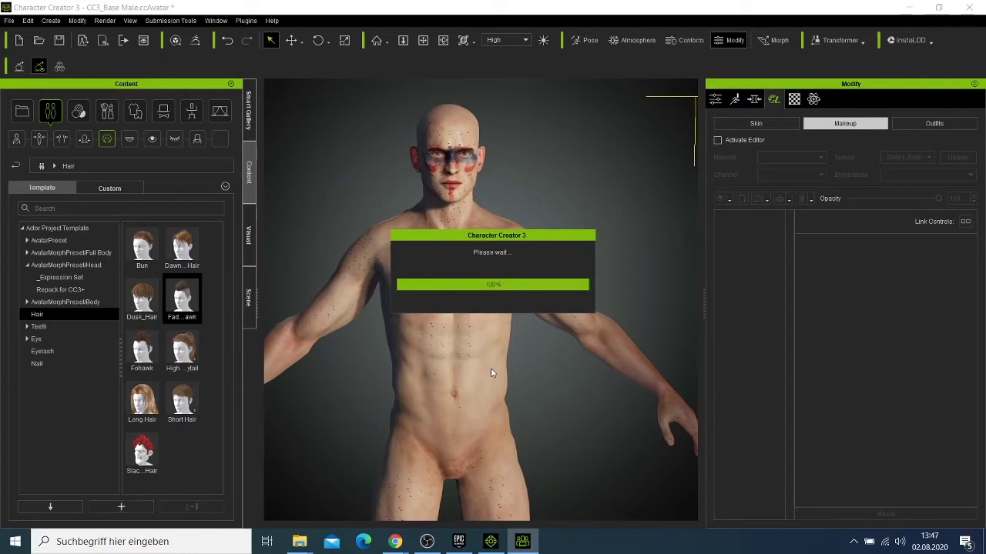
pyautogui.scroll(-2, 435, 237)
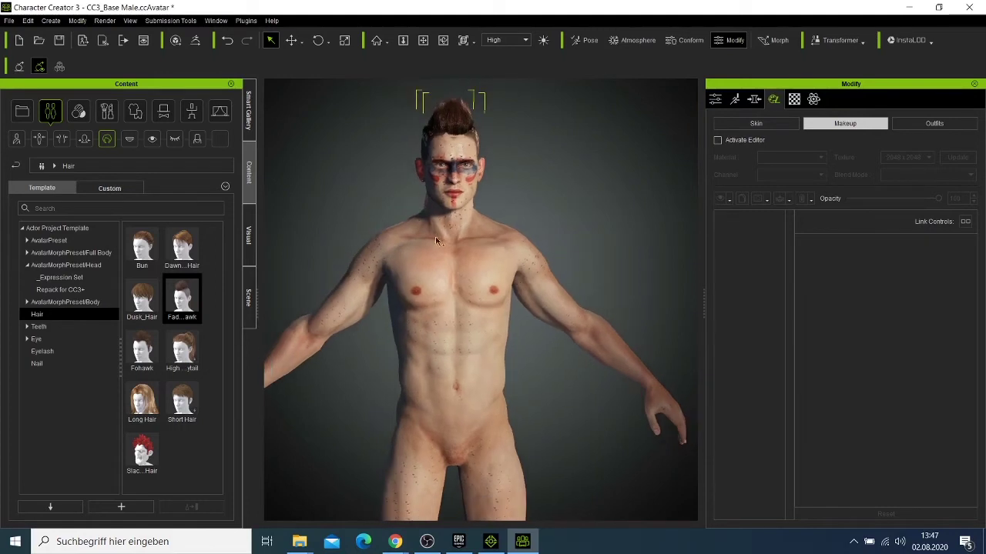
# Examine the mohawk hairstyle and face paint on the avatar from the front and side, including a close view of head and chest.
pyautogui.click(445, 40)
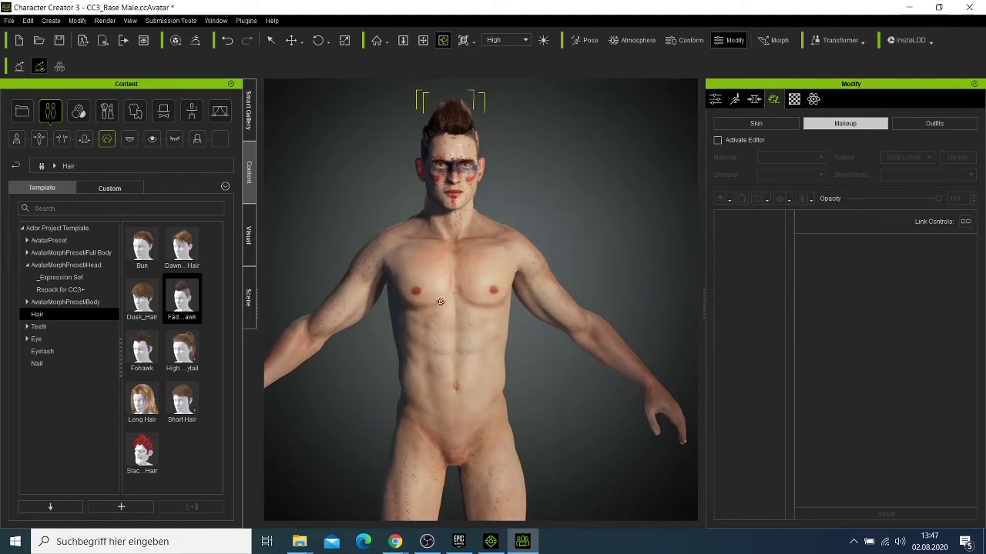
pyautogui.moveTo(425, 309); pyautogui.dragTo(685, 403)
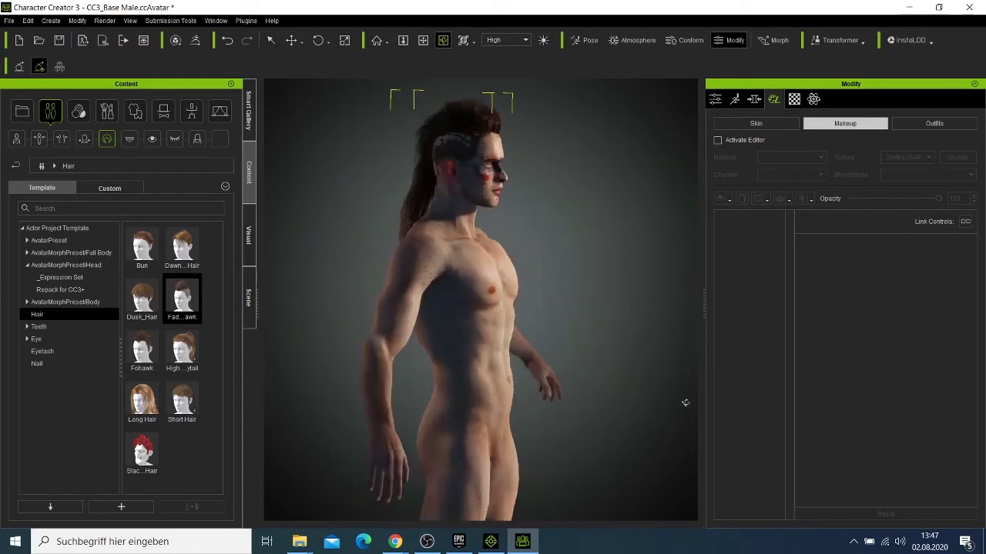
pyautogui.moveTo(464, 372); pyautogui.dragTo(432, 347)
pyautogui.moveTo(562, 377); pyautogui.dragTo(578, 408)
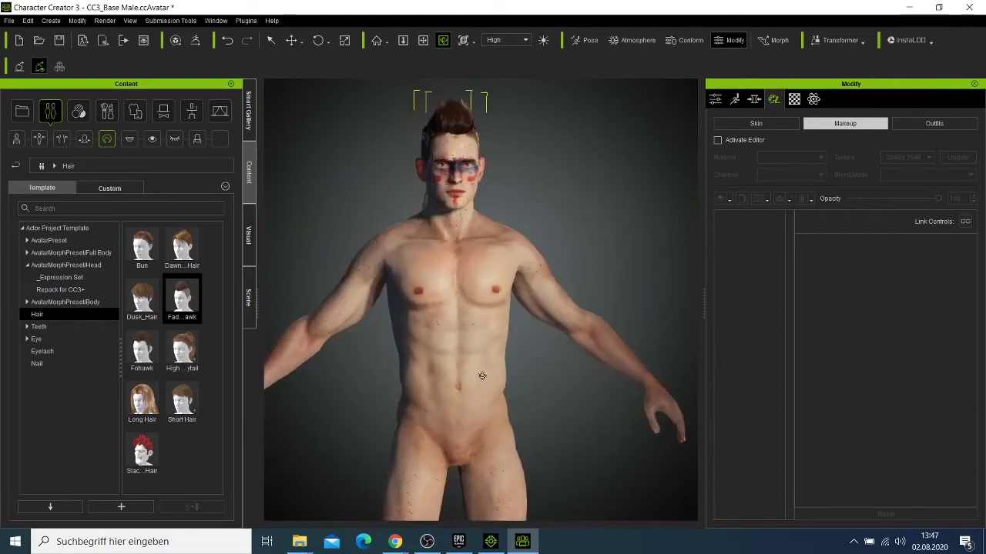
pyautogui.moveTo(452, 384); pyautogui.dragTo(439, 366)
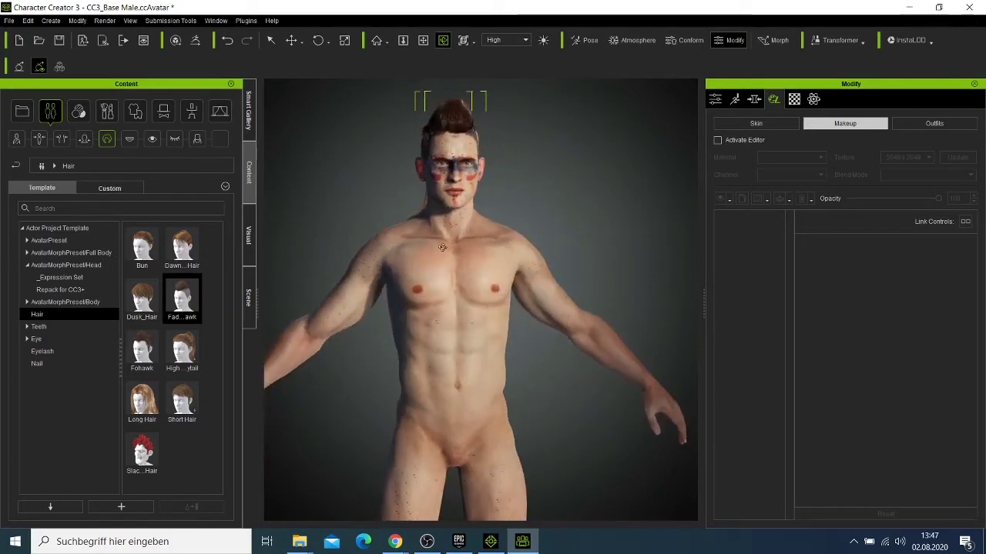
pyautogui.scroll(2, 498, 272)
pyautogui.scroll(3, 498, 271)
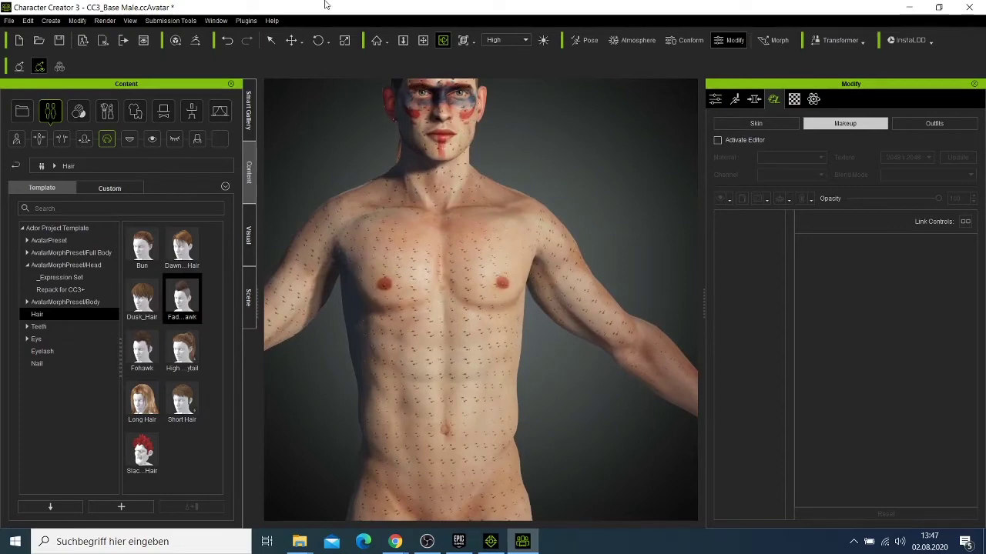
pyautogui.click(424, 40)
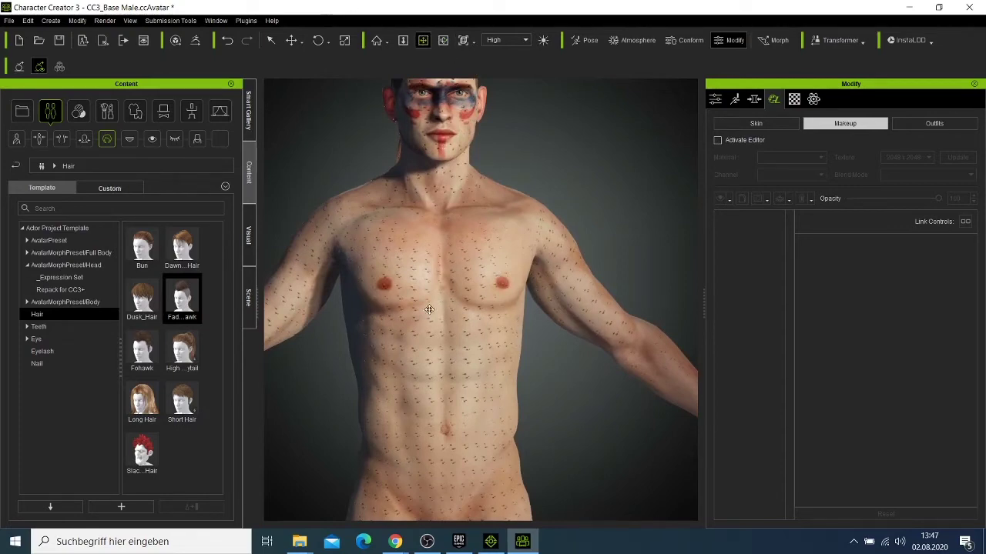
pyautogui.moveTo(430, 309); pyautogui.dragTo(445, 435)
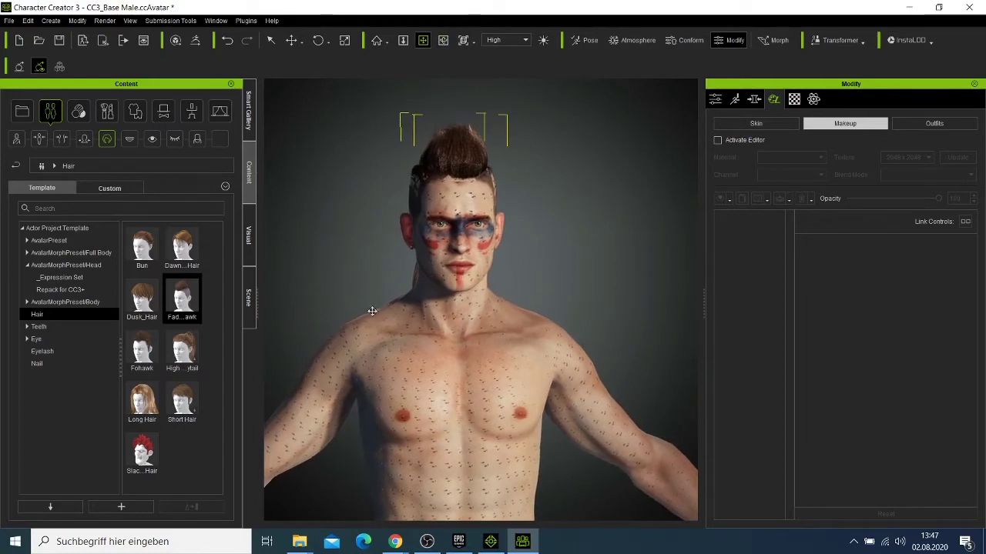
pyautogui.click(442, 40)
pyautogui.moveTo(436, 395)
pyautogui.mouseDown()
pyautogui.moveTo(524, 414)
pyautogui.moveTo(462, 412)
pyautogui.moveTo(455, 399)
pyautogui.mouseUp()
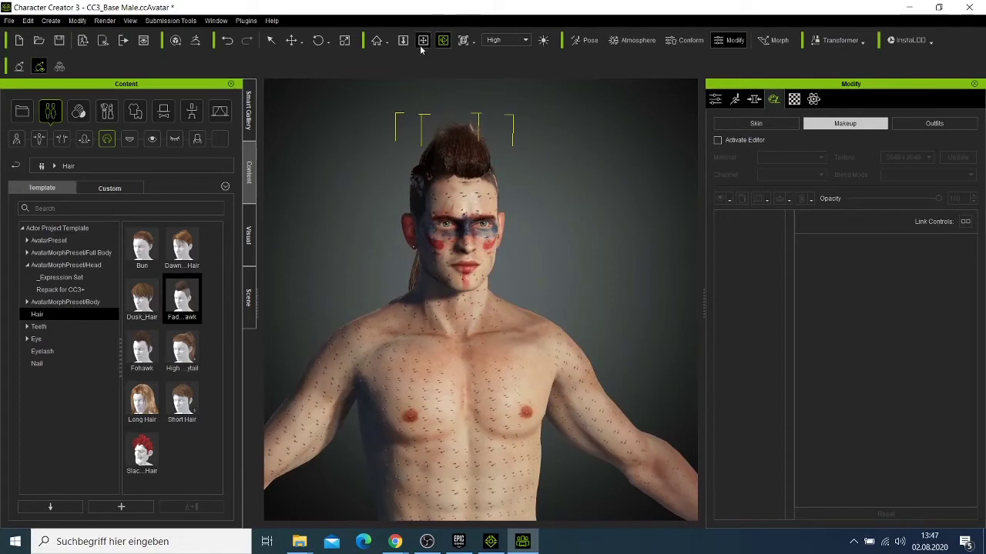
# Dress the full-body avatar in the striped Boxers_C from the Underwear clothing templates.
pyautogui.scroll(-3, 448, 359)
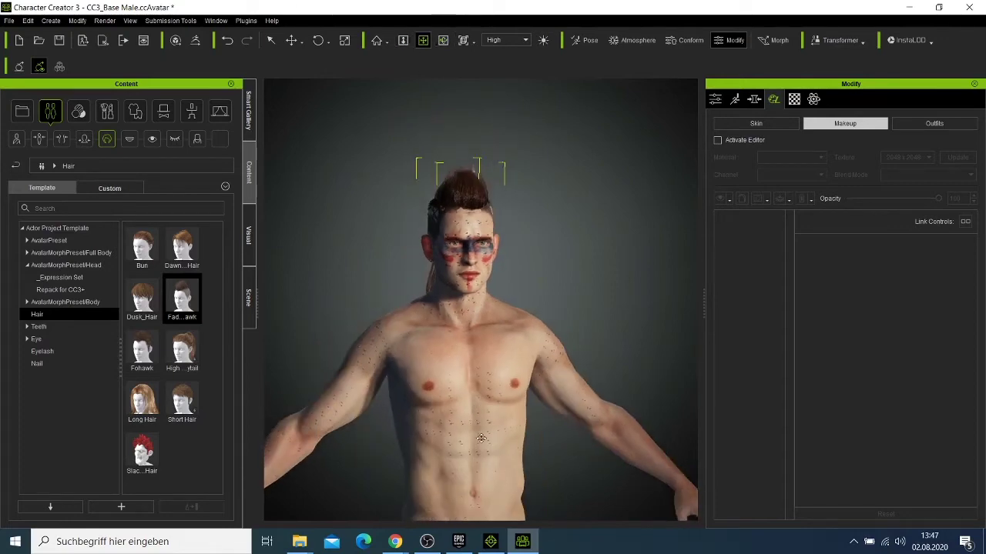
pyautogui.scroll(-5, 460, 424)
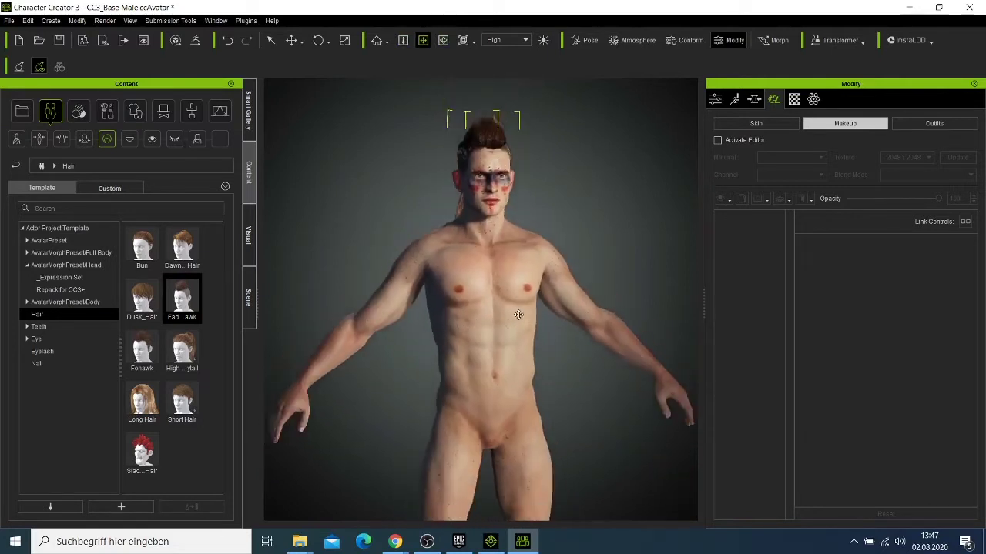
pyautogui.scroll(-3, 518, 314)
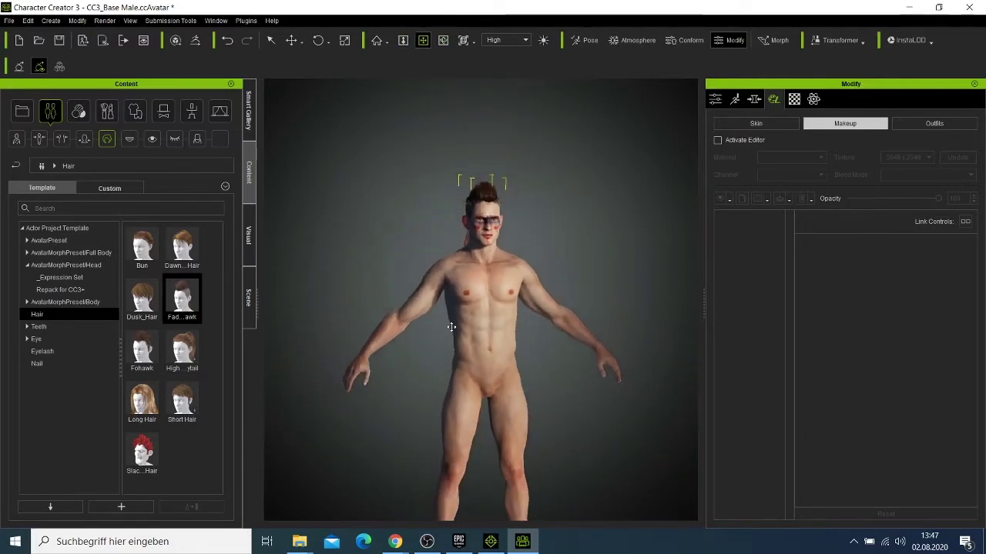
pyautogui.scroll(4, 465, 347)
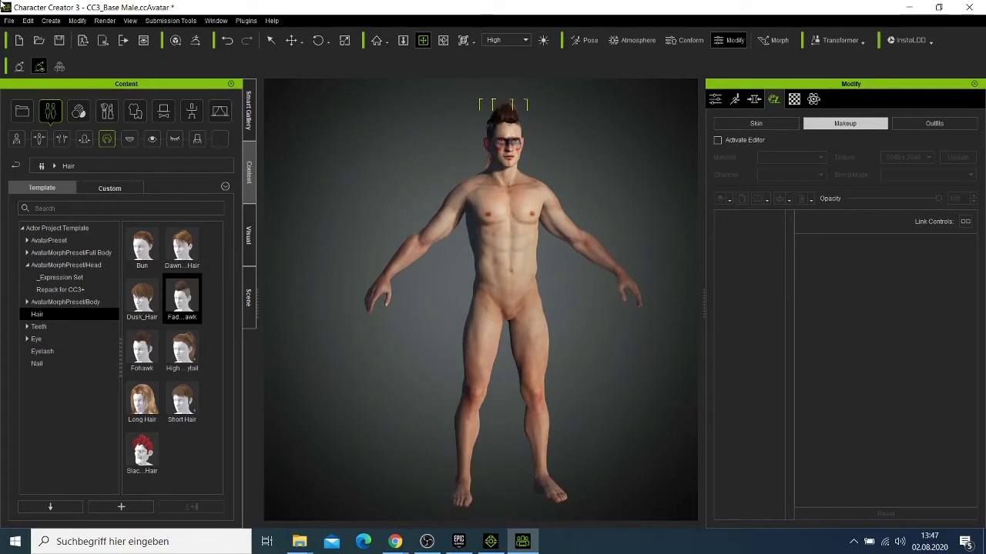
pyautogui.click(133, 113)
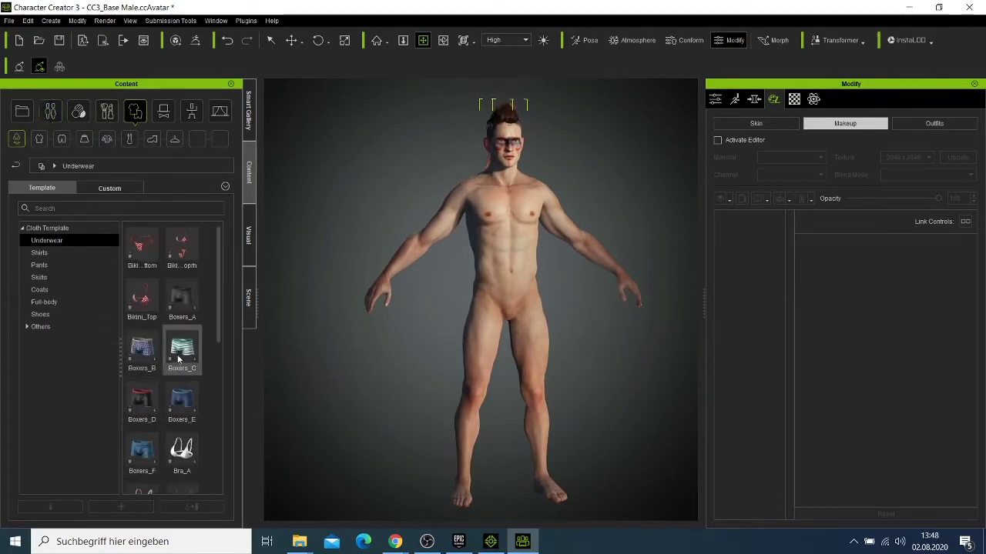
pyautogui.doubleClick(179, 359)
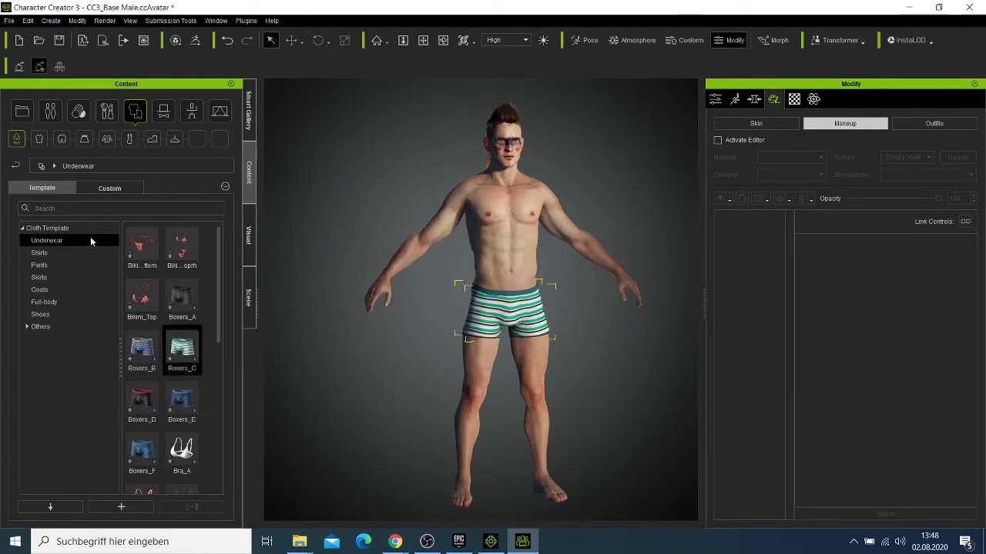
# Put the Biker_Jeans from the Pants clothing templates on the avatar.
pyautogui.click(69, 303)
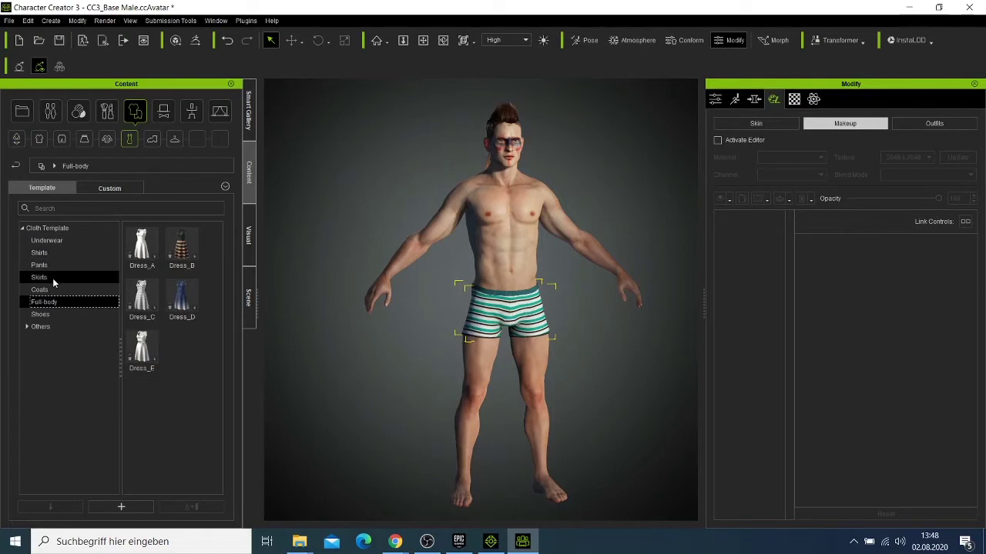
pyautogui.click(59, 271)
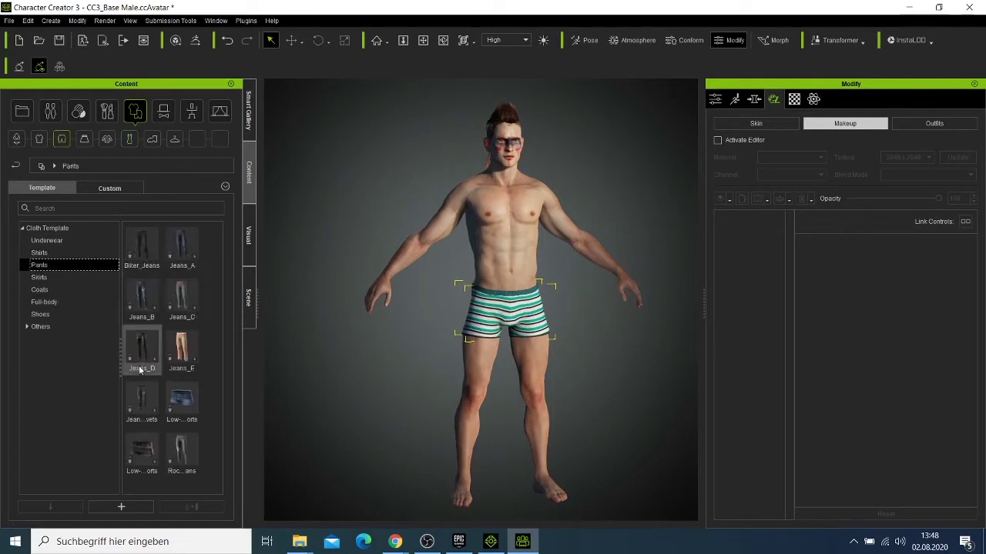
pyautogui.doubleClick(142, 249)
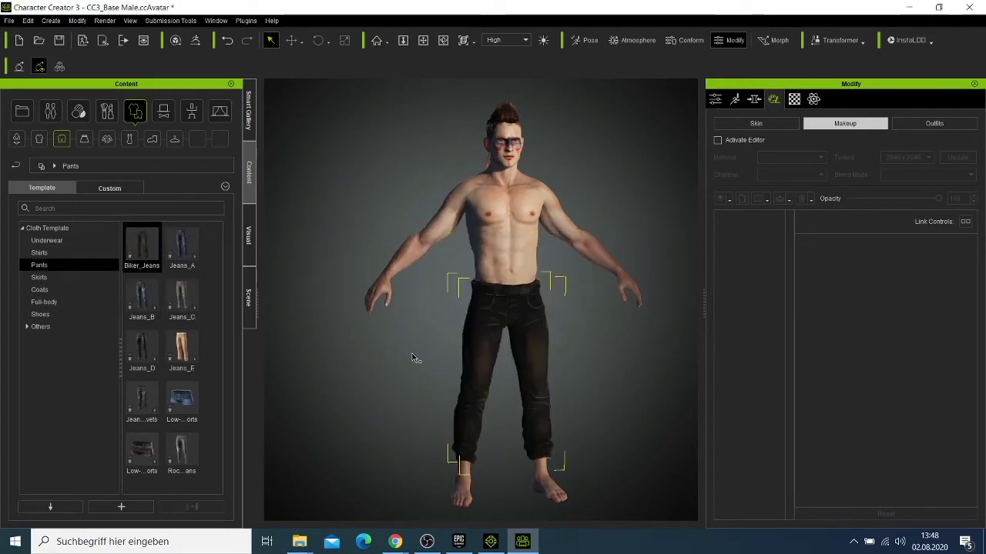
# Add the black loose boots from the Shoes templates and the white spaghetti-strap top from the Shirts templates to the avatar.
pyautogui.click(40, 315)
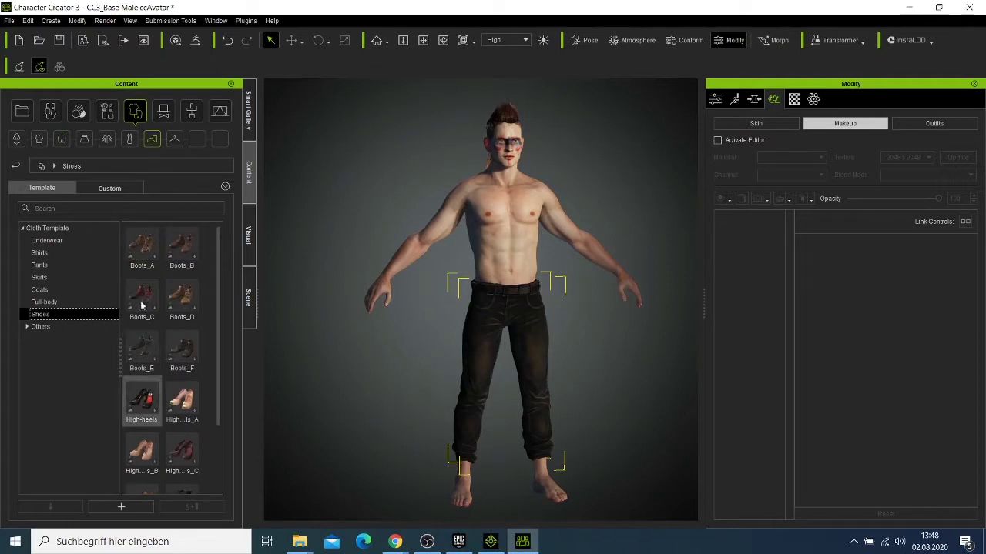
pyautogui.scroll(-2, 177, 308)
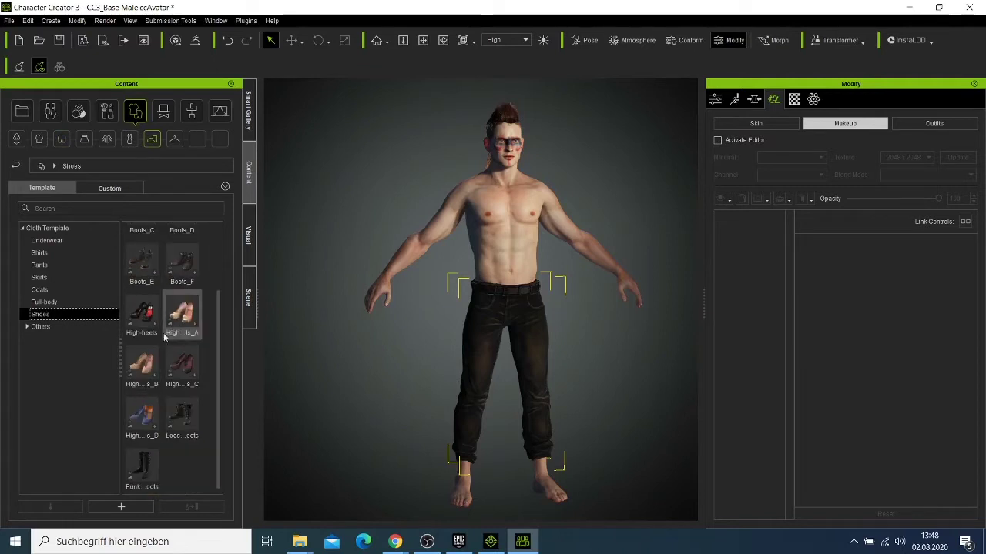
pyautogui.doubleClick(169, 411)
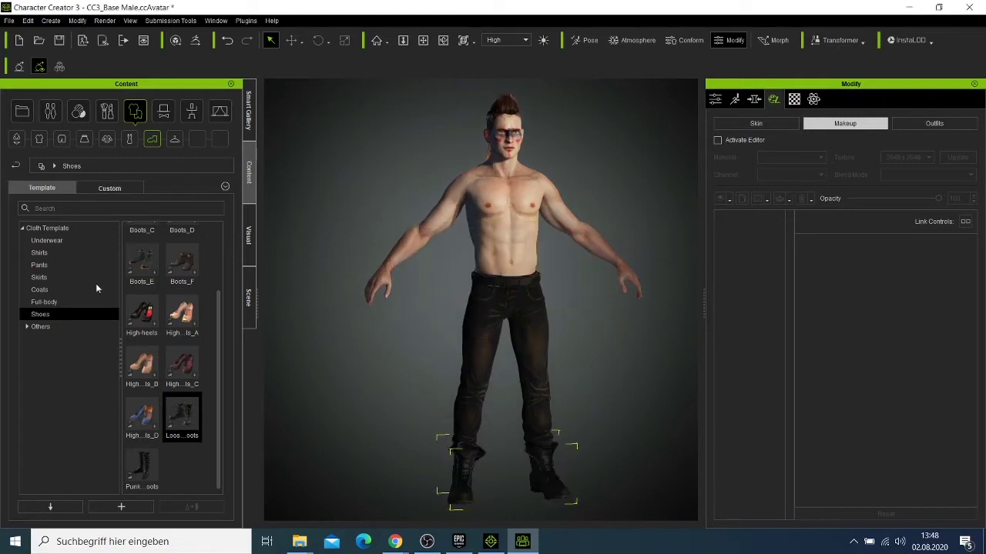
pyautogui.click(50, 254)
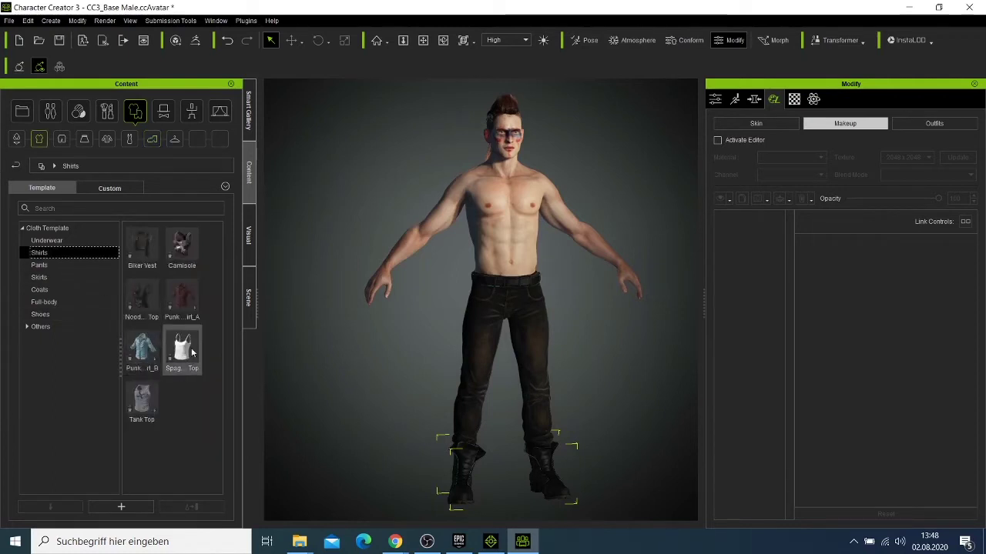
pyautogui.doubleClick(192, 351)
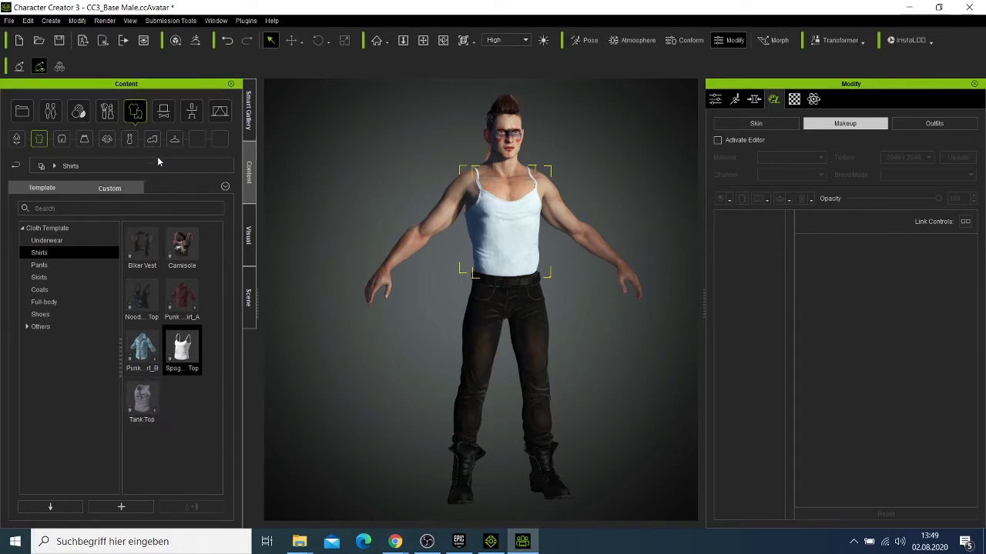
# Look through the accessory, motion, stage element and makeup templates, plus the Stage and Project scene templates.
pyautogui.click(165, 119)
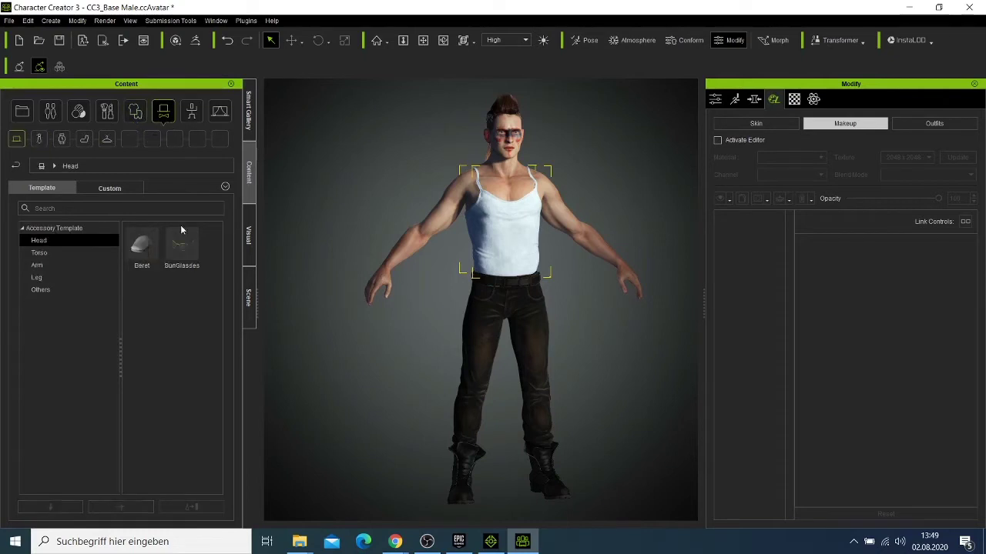
pyautogui.click(52, 291)
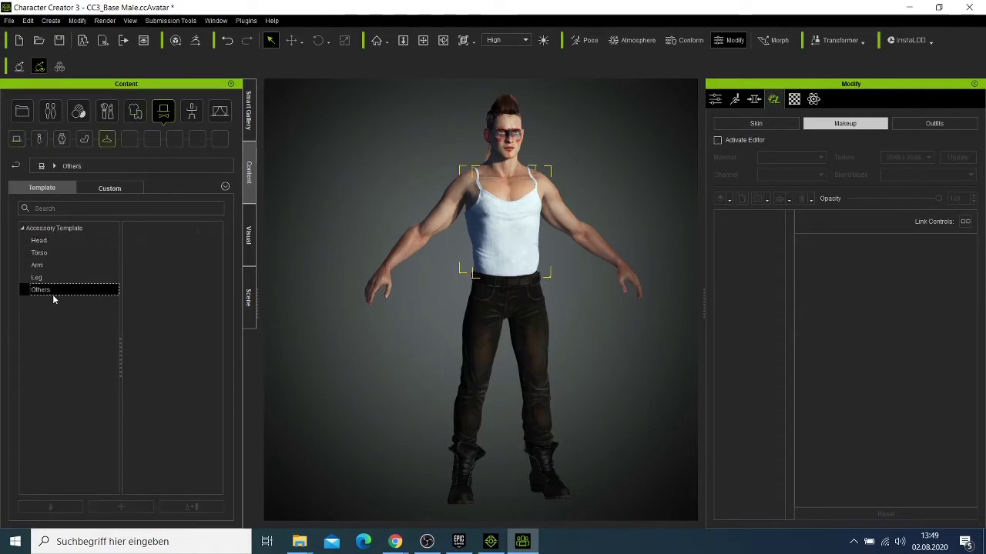
pyautogui.click(192, 113)
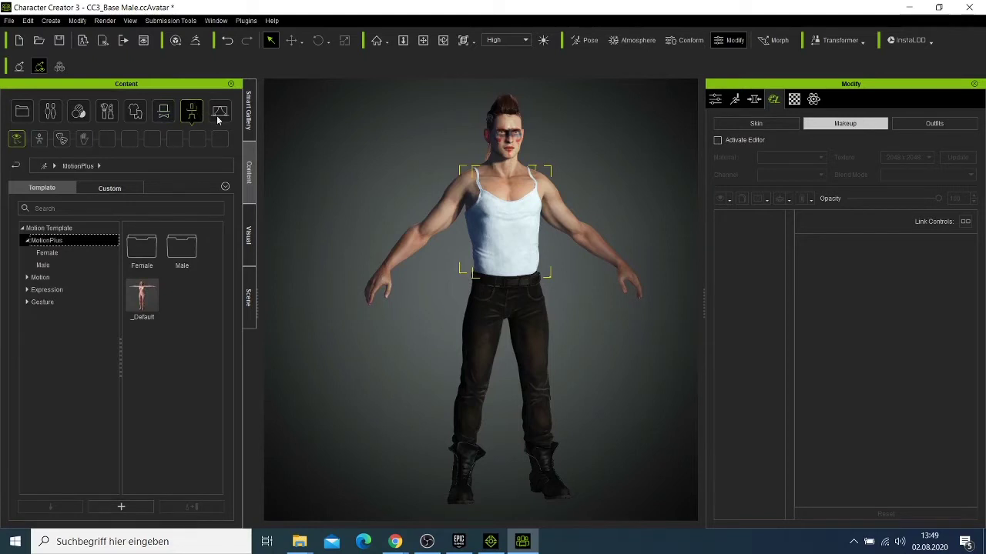
pyautogui.click(218, 114)
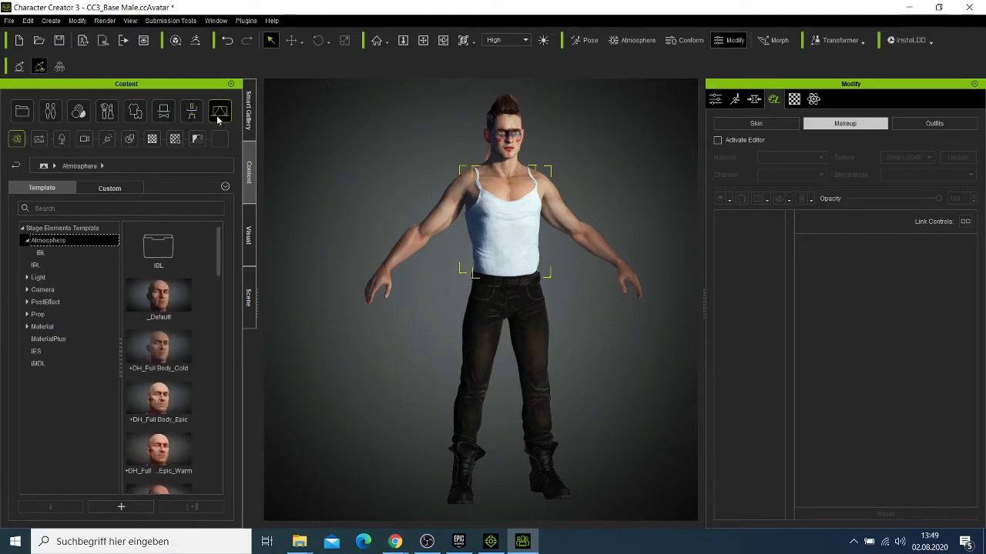
pyautogui.click(103, 115)
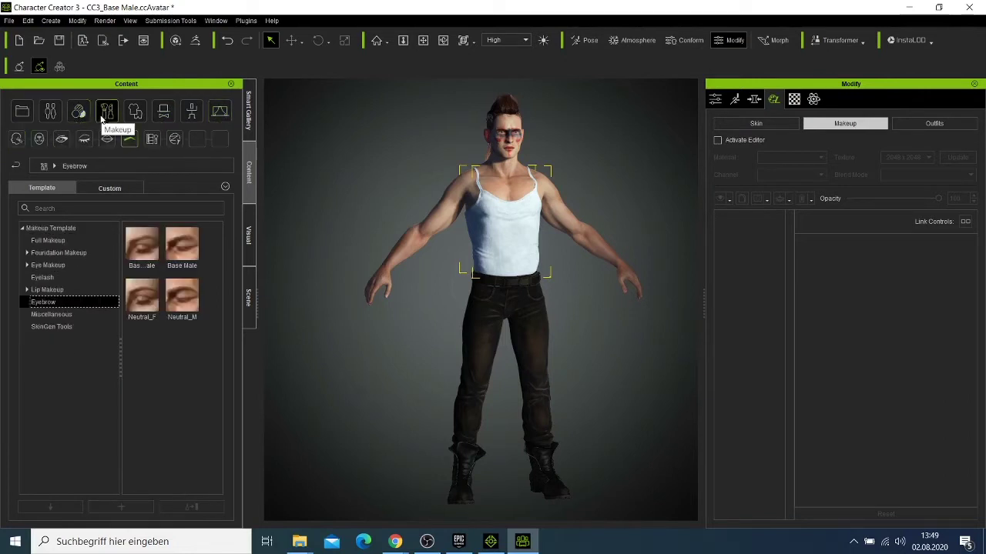
pyautogui.click(29, 118)
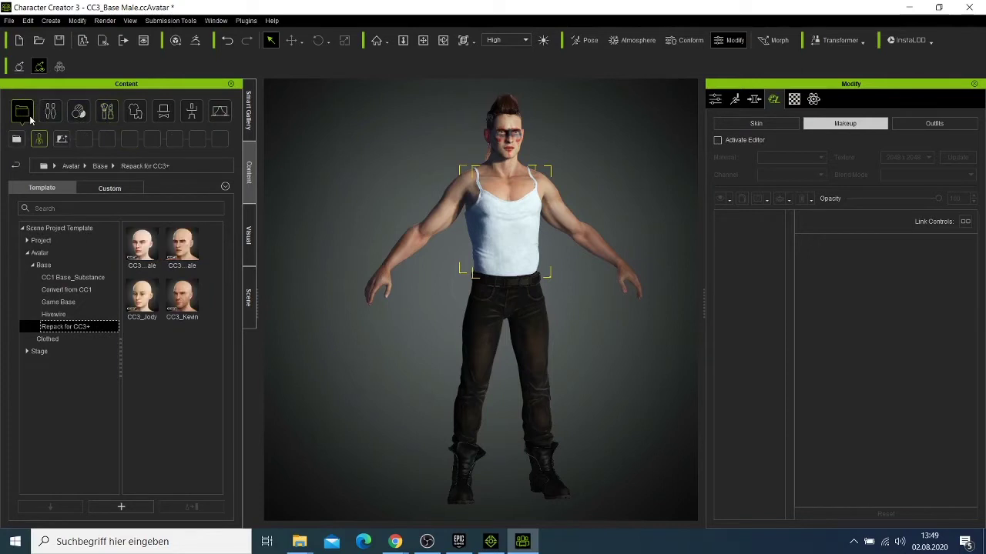
pyautogui.click(64, 355)
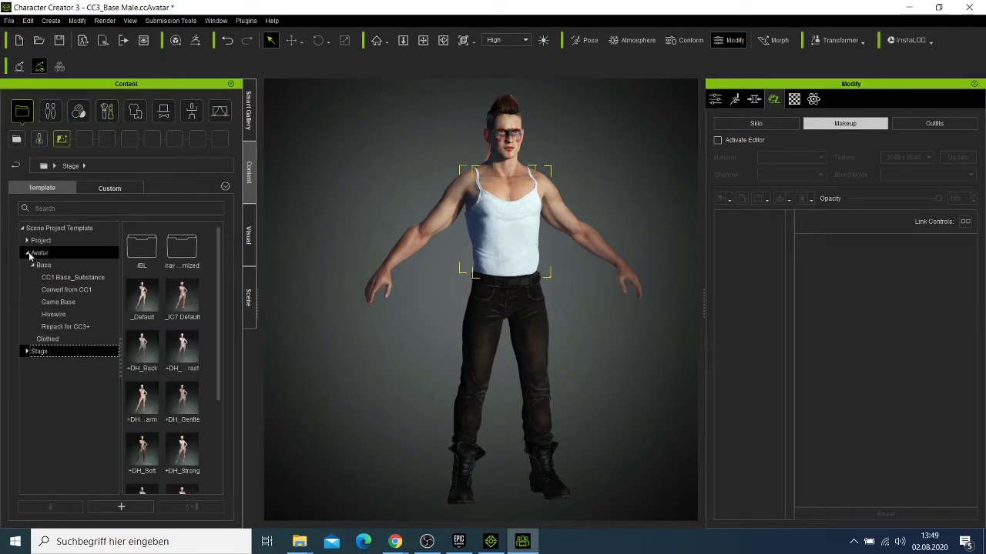
pyautogui.click(51, 241)
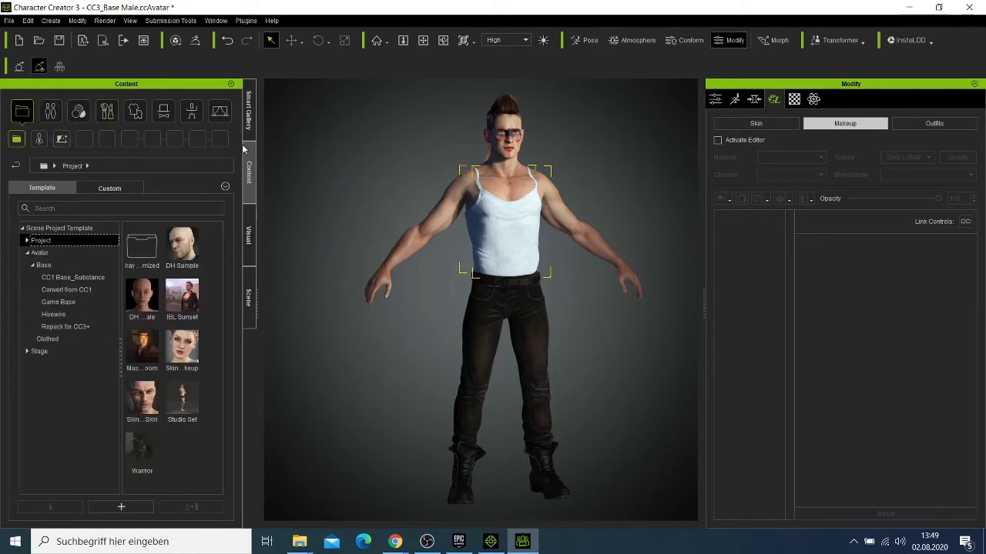
# Add the Hivewire_Bow with Arrow accessory from the CC3 Hivewire Teaser Pack in the Smart Gallery to the avatar.
pyautogui.click(248, 111)
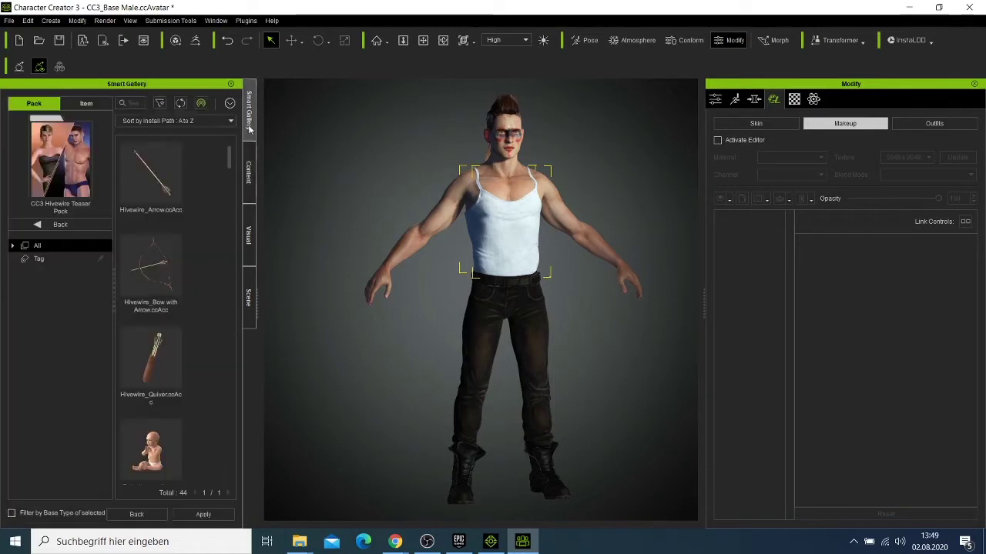
pyautogui.doubleClick(162, 271)
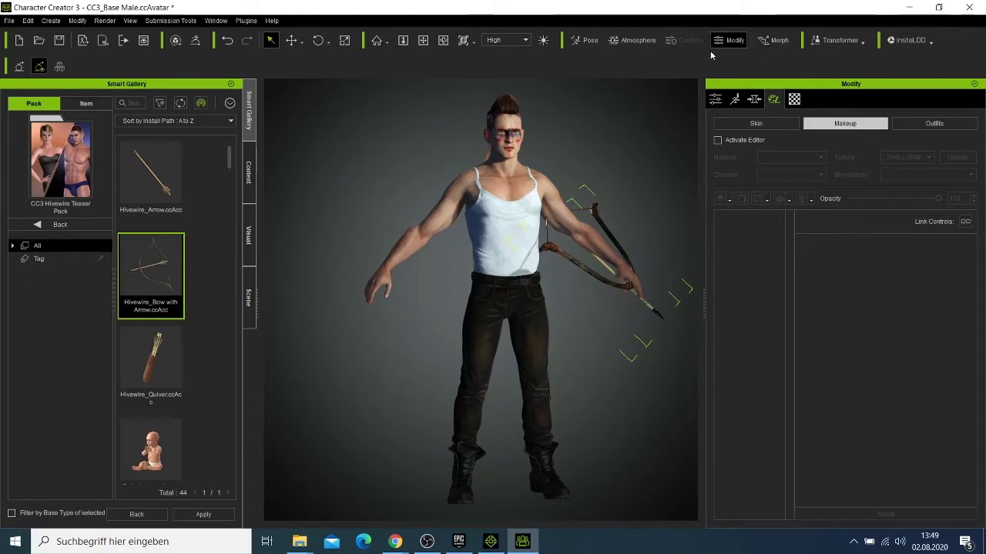
# Look through the MotionPlus male, Motion and male Expression templates for a suitable pose.
pyautogui.click(589, 40)
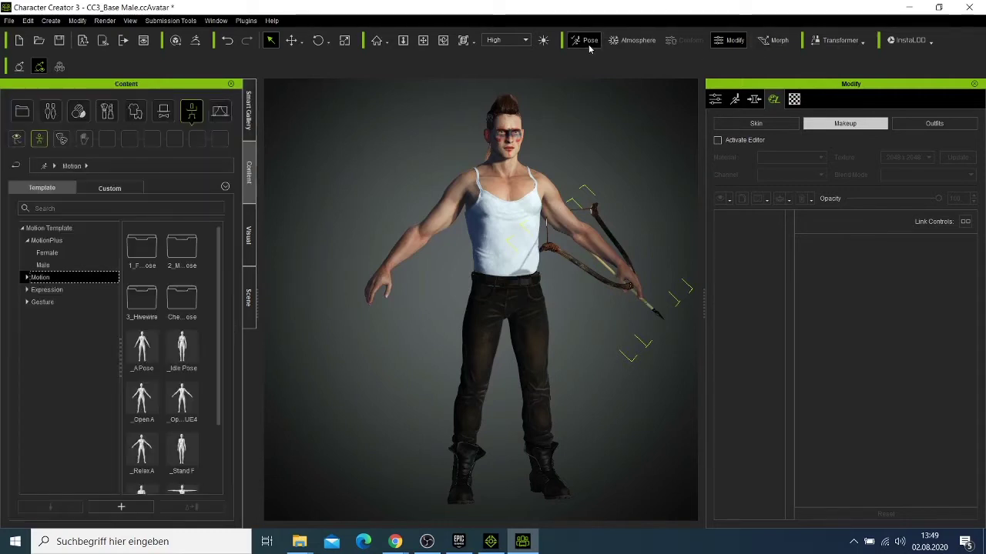
pyautogui.scroll(-2, 154, 408)
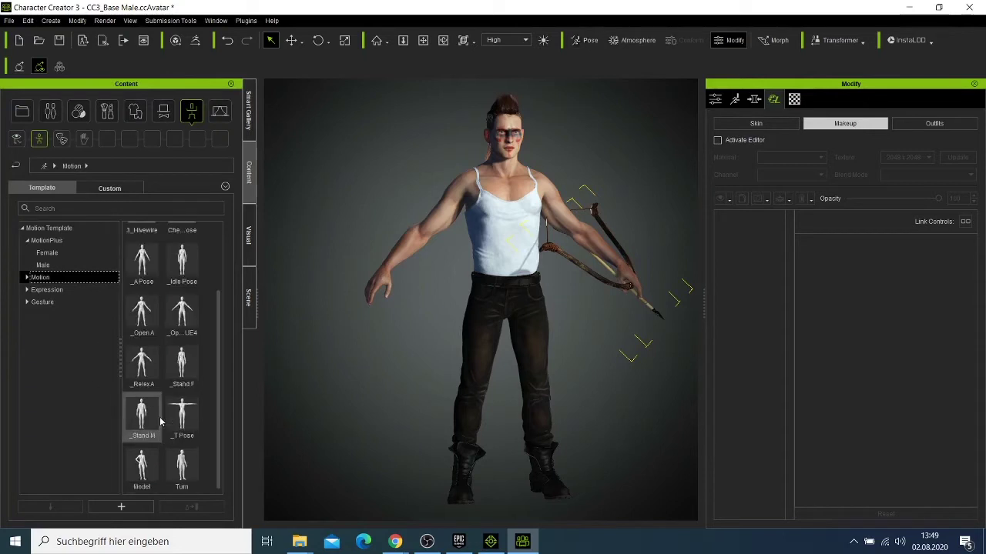
pyautogui.click(94, 267)
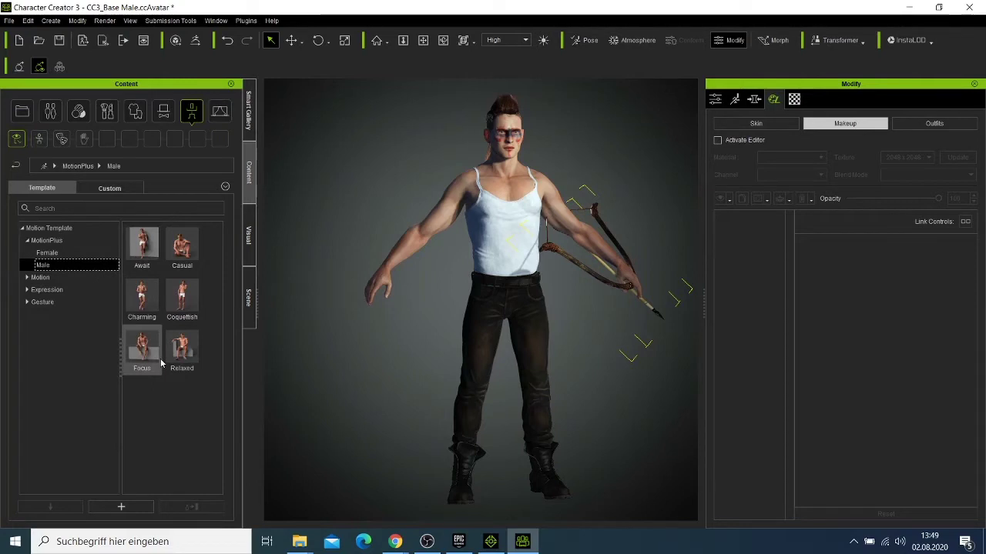
pyautogui.click(47, 278)
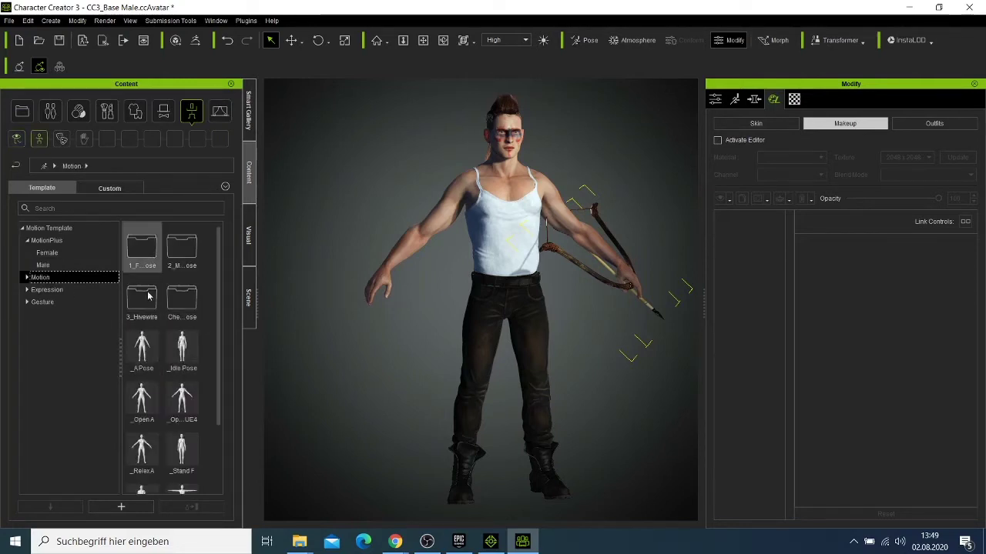
pyautogui.click(64, 292)
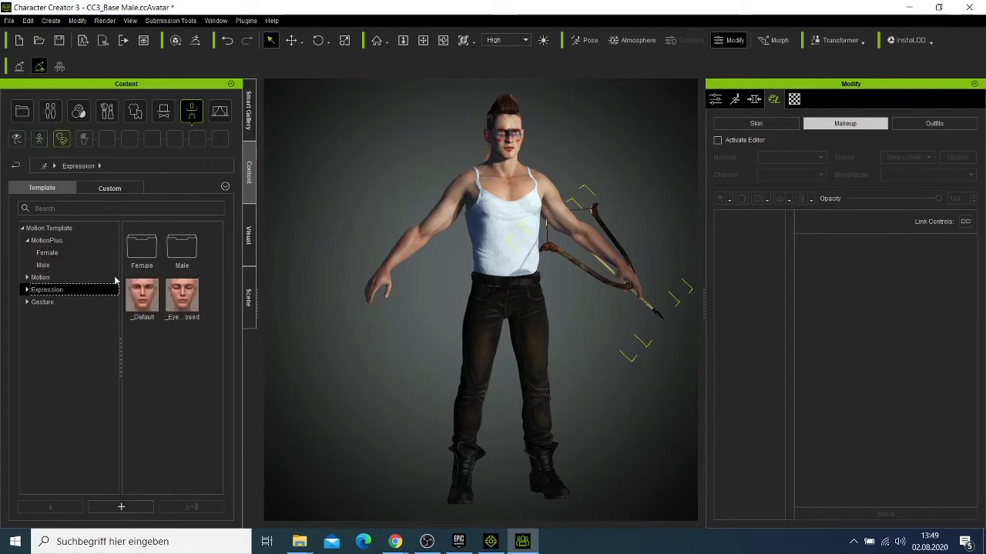
pyautogui.doubleClick(178, 249)
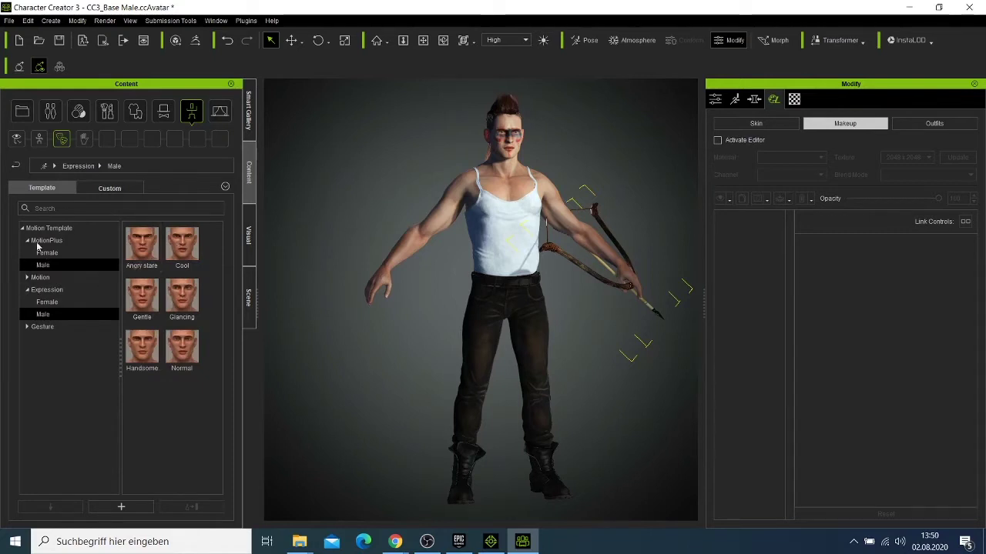
pyautogui.click(59, 278)
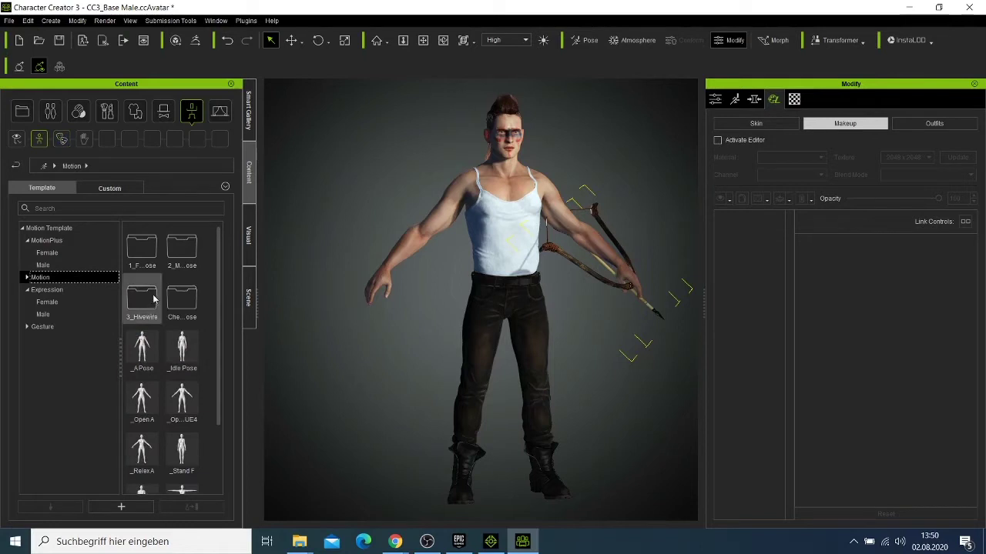
# Apply the sport surfing pose from the 2_Male Pose motion templates to the avatar and inspect it with the bow.
pyautogui.doubleClick(188, 264)
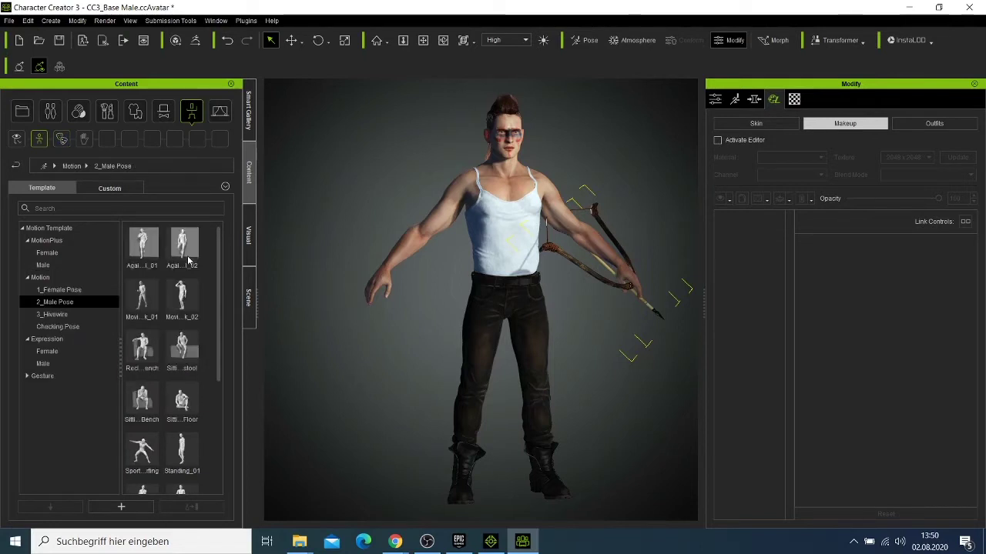
pyautogui.scroll(-4, 195, 371)
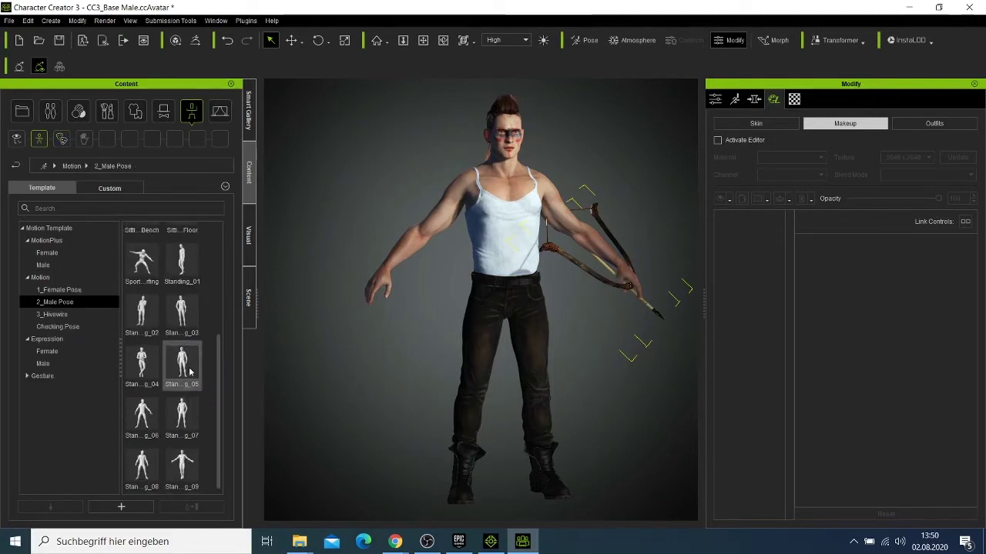
pyautogui.doubleClick(137, 279)
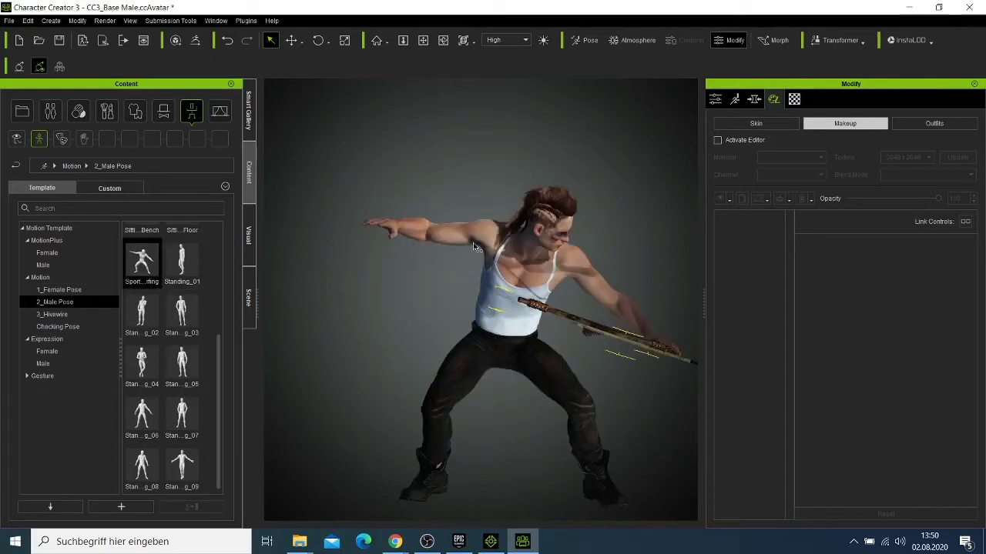
pyautogui.click(443, 40)
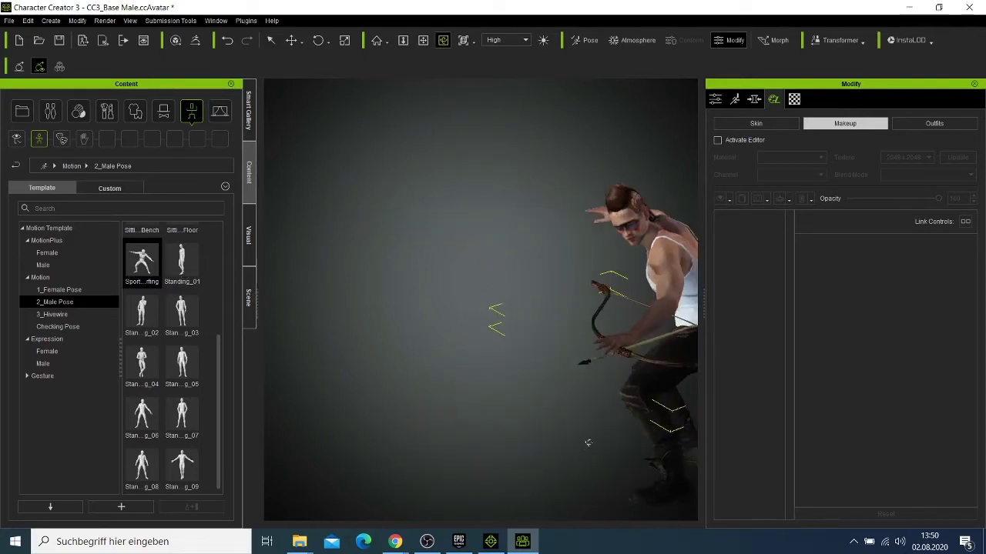
pyautogui.click(423, 40)
pyautogui.moveTo(666, 406); pyautogui.dragTo(488, 334)
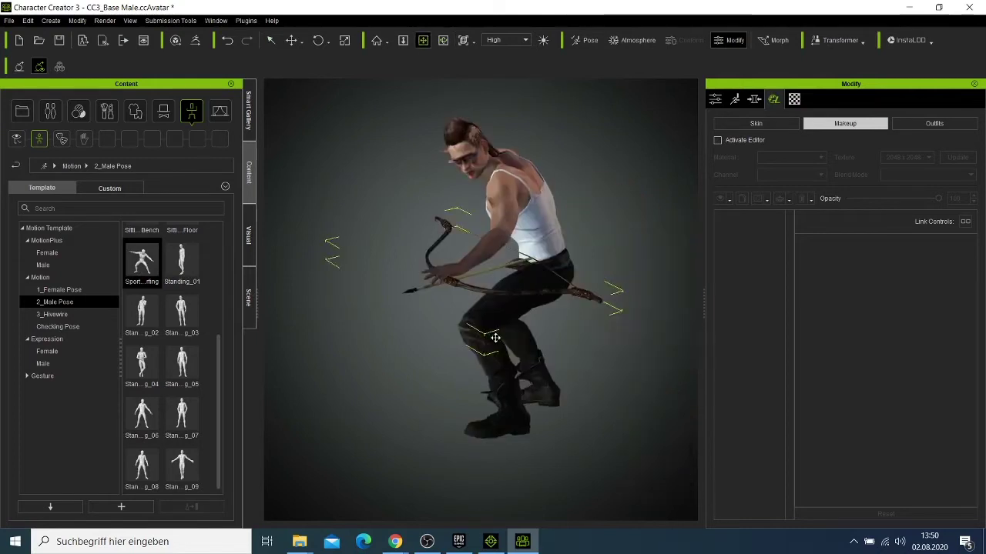
pyautogui.moveTo(537, 368); pyautogui.dragTo(473, 368)
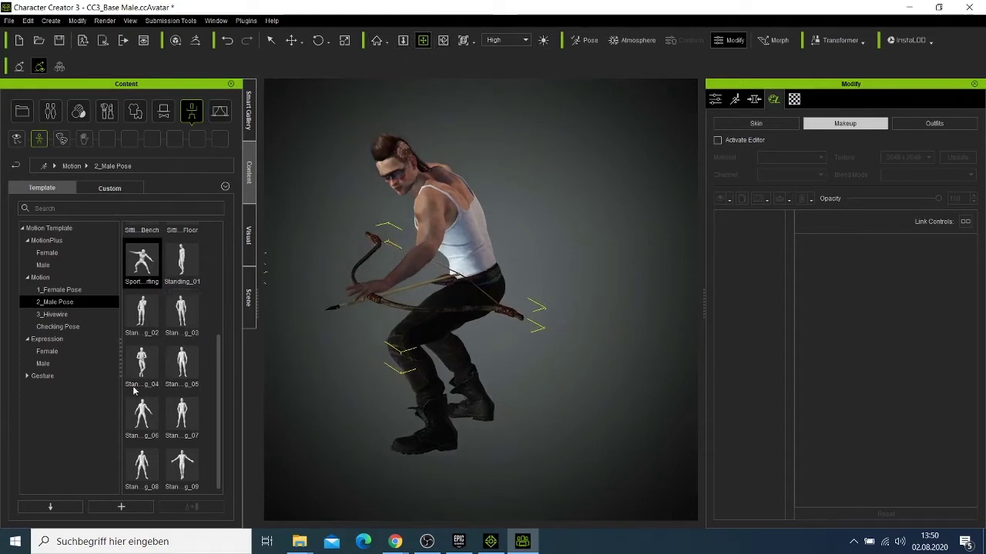
# Apply the Standing_06 pose from the 2_Male Pose templates and inspect the avatar from several angles.
pyautogui.doubleClick(135, 418)
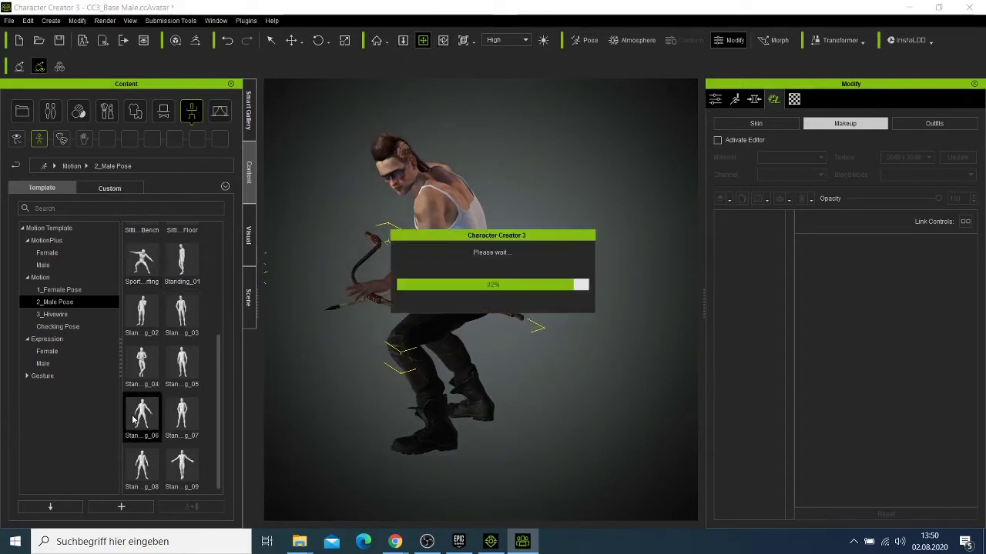
pyautogui.click(443, 42)
pyautogui.moveTo(500, 388); pyautogui.dragTo(642, 398)
pyautogui.moveTo(365, 261); pyautogui.dragTo(464, 305)
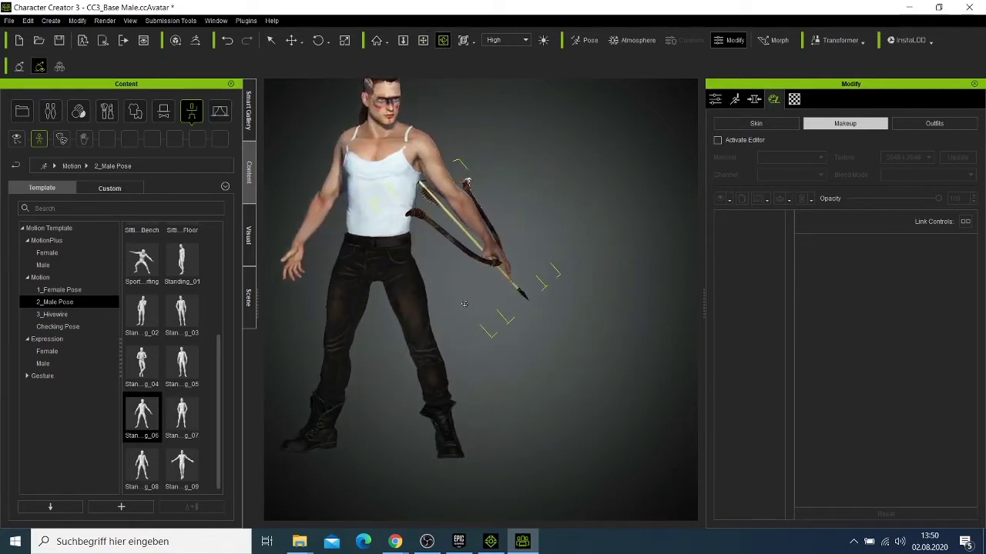
pyautogui.moveTo(348, 322); pyautogui.dragTo(228, 393)
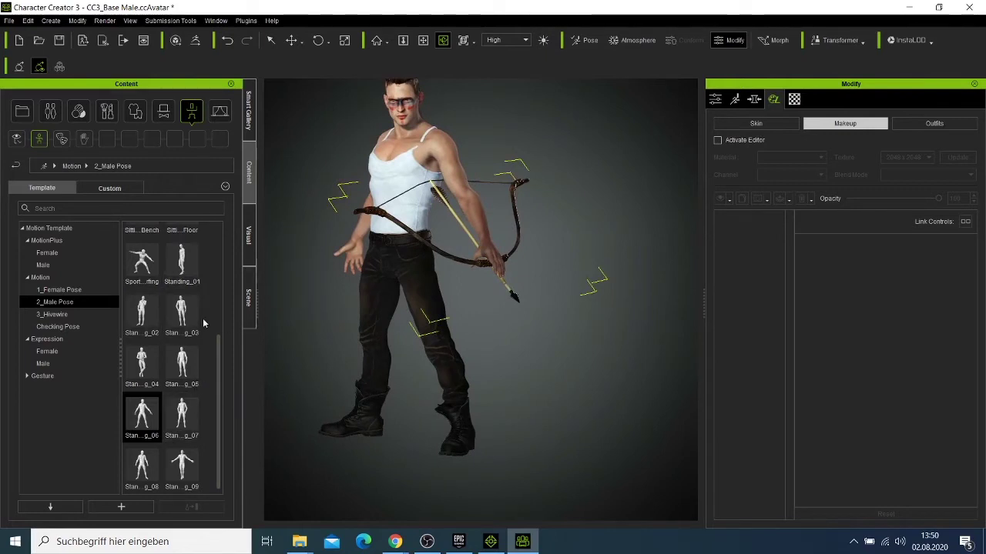
# Apply the first moving pose from the 2_Male Pose templates, then review the motion, morph and attribute settings.
pyautogui.moveTo(221, 404); pyautogui.dragTo(221, 331)
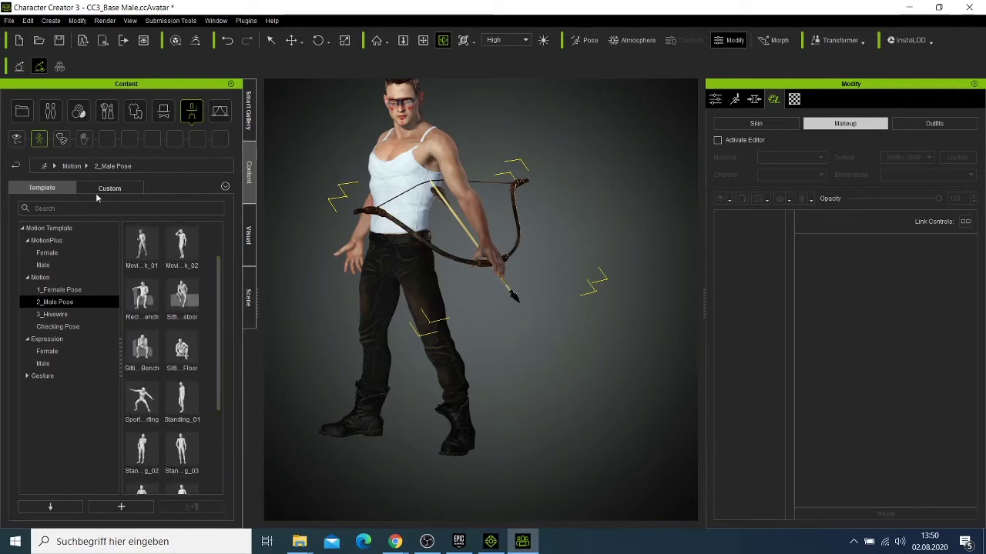
pyautogui.doubleClick(141, 250)
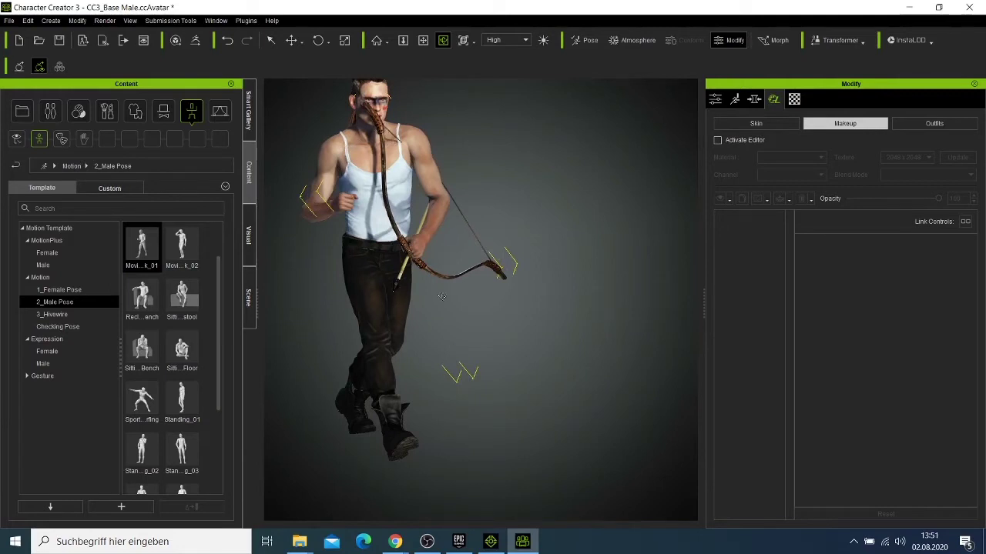
pyautogui.click(734, 101)
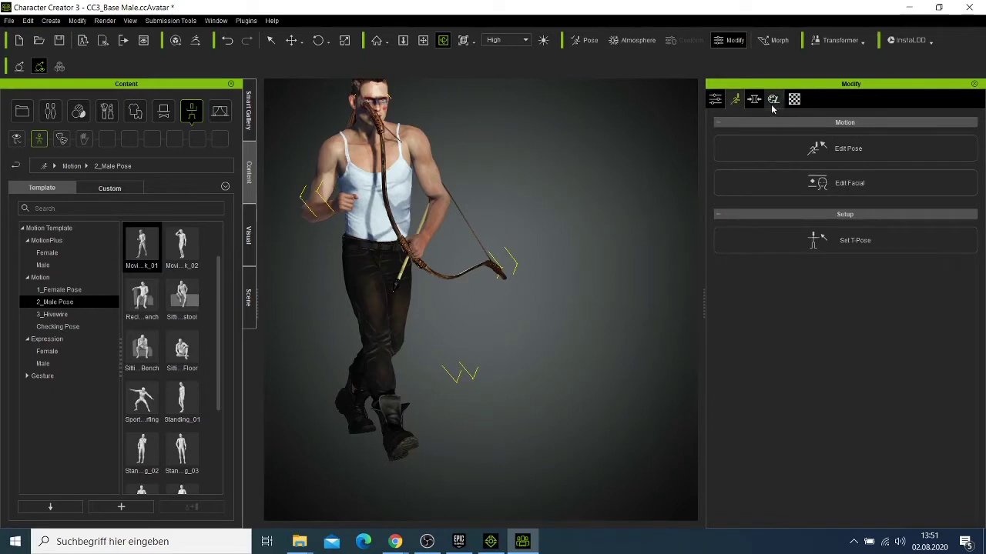
pyautogui.click(753, 101)
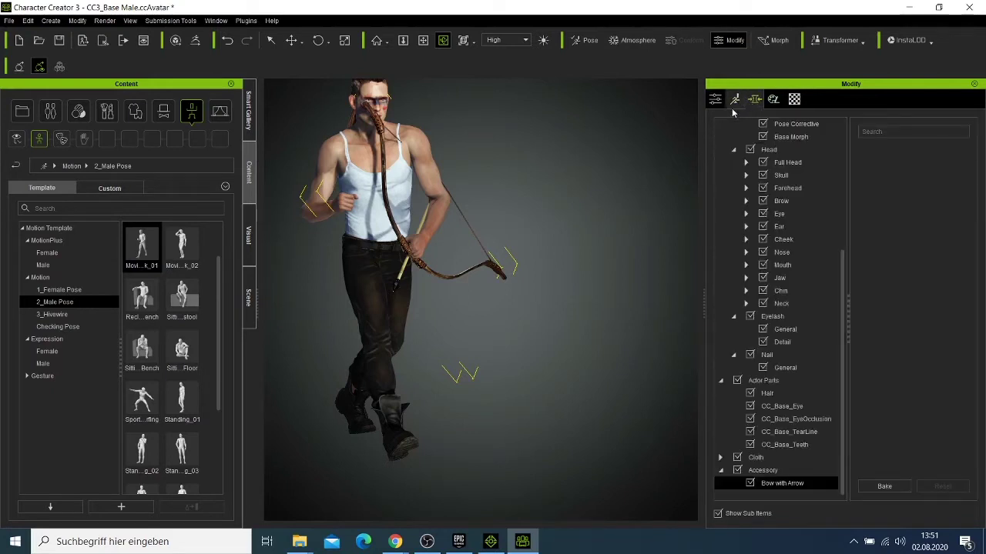
pyautogui.click(715, 99)
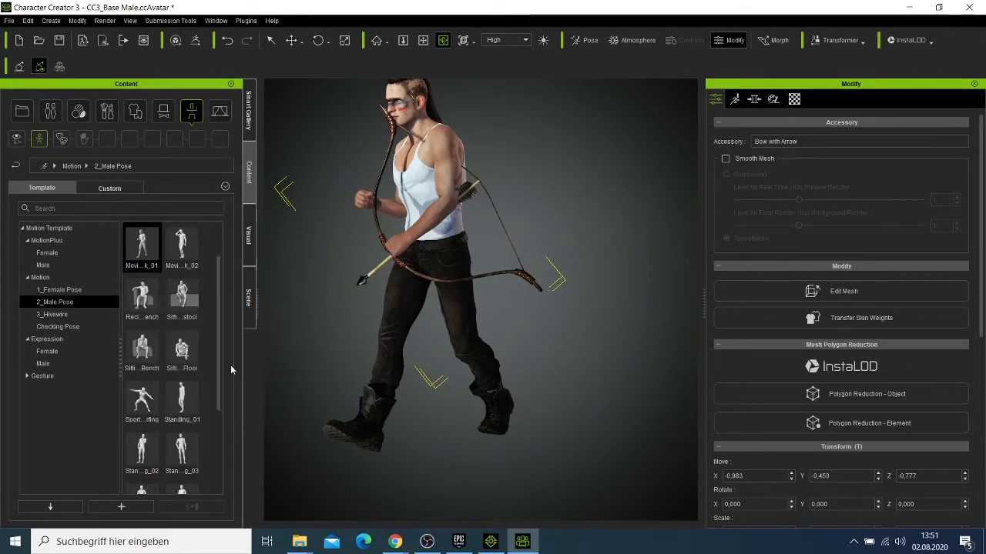
# Apply the Boxer pose from the Checking Pose motion templates to the avatar.
pyautogui.scroll(-3, 192, 350)
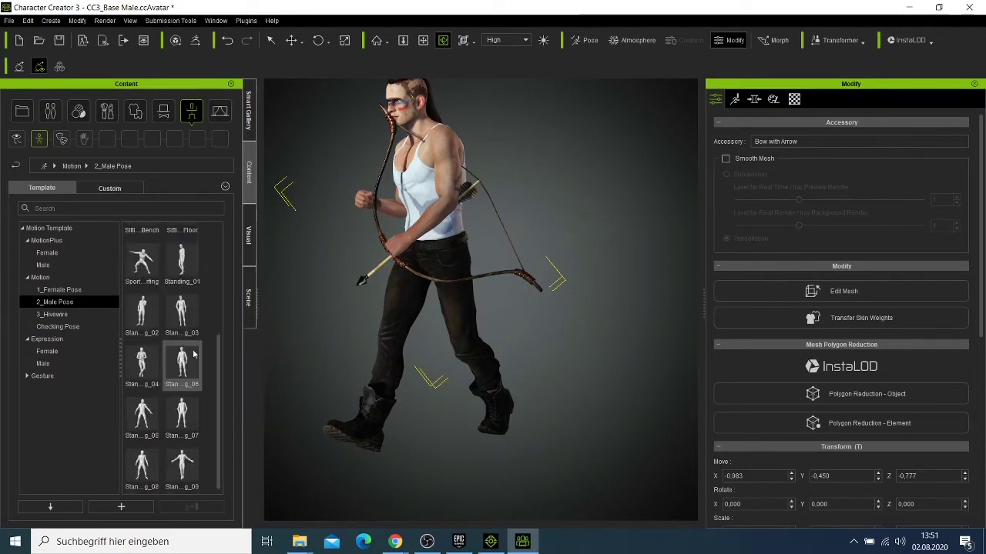
pyautogui.click(80, 328)
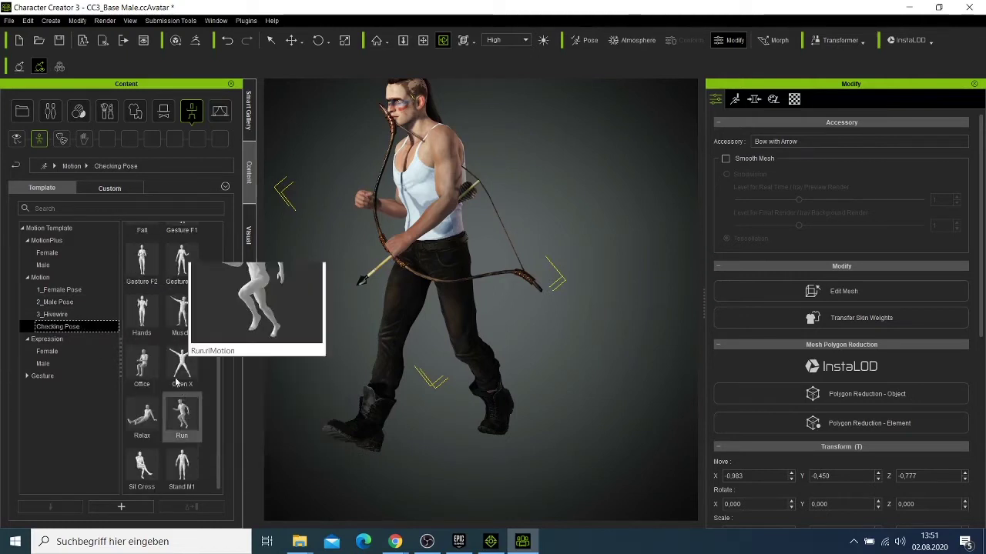
pyautogui.scroll(2, 185, 424)
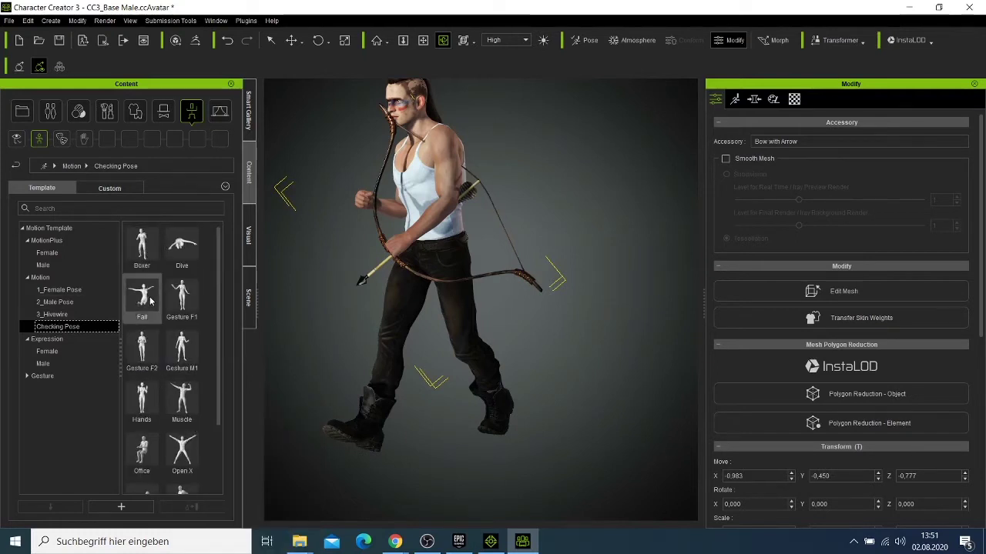
pyautogui.doubleClick(139, 258)
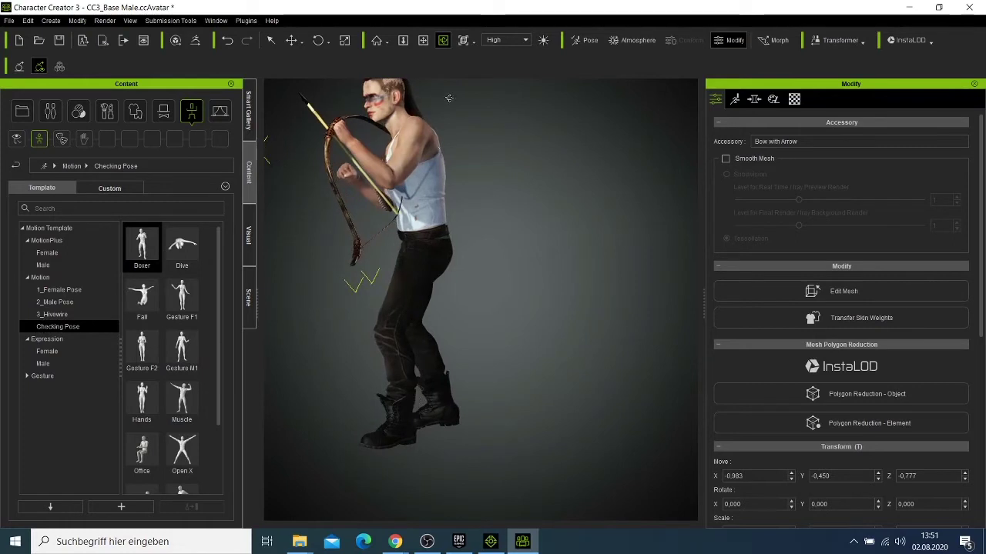
# Look through the CC3 Hivewire Teaser Pack items in the Smart Gallery.
pyautogui.click(248, 132)
pyautogui.scroll(-3, 160, 377)
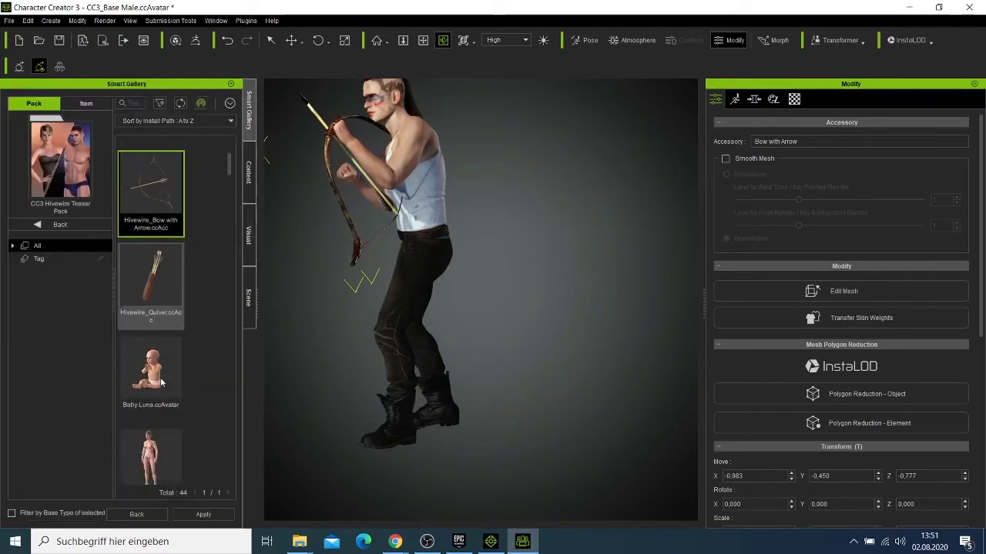
pyautogui.scroll(-3, 160, 381)
pyautogui.scroll(1, 160, 381)
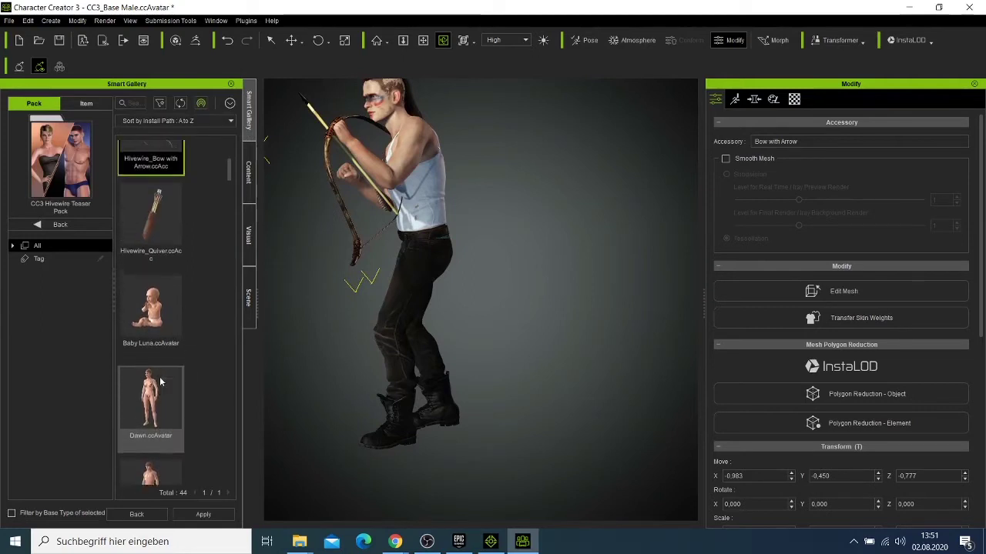
pyautogui.scroll(3, 160, 381)
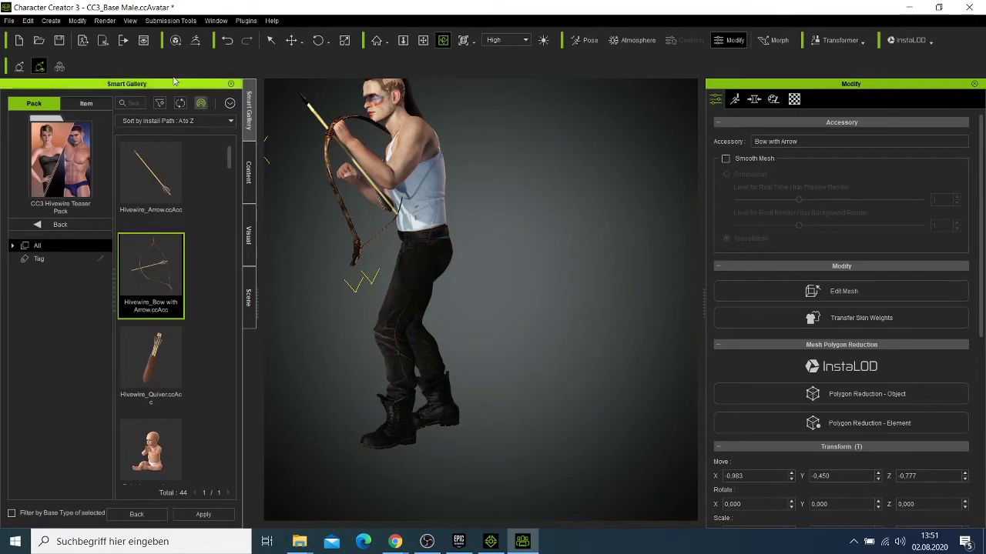
# Apply the Stand M1 pose from the Checking Pose templates so the avatar stands upright with the bow.
pyautogui.click(252, 185)
pyautogui.scroll(-1, 168, 284)
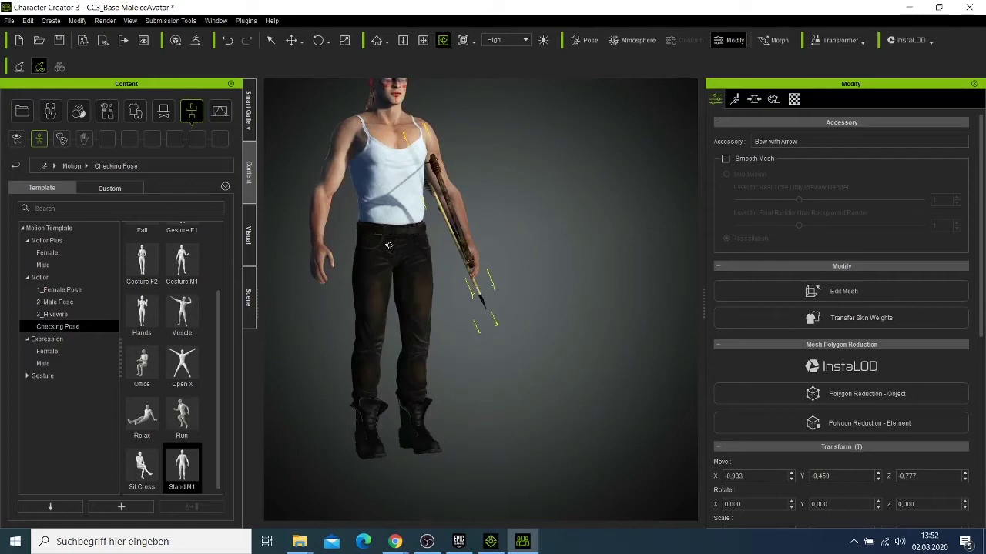
pyautogui.click(422, 40)
pyautogui.moveTo(438, 212); pyautogui.dragTo(455, 276)
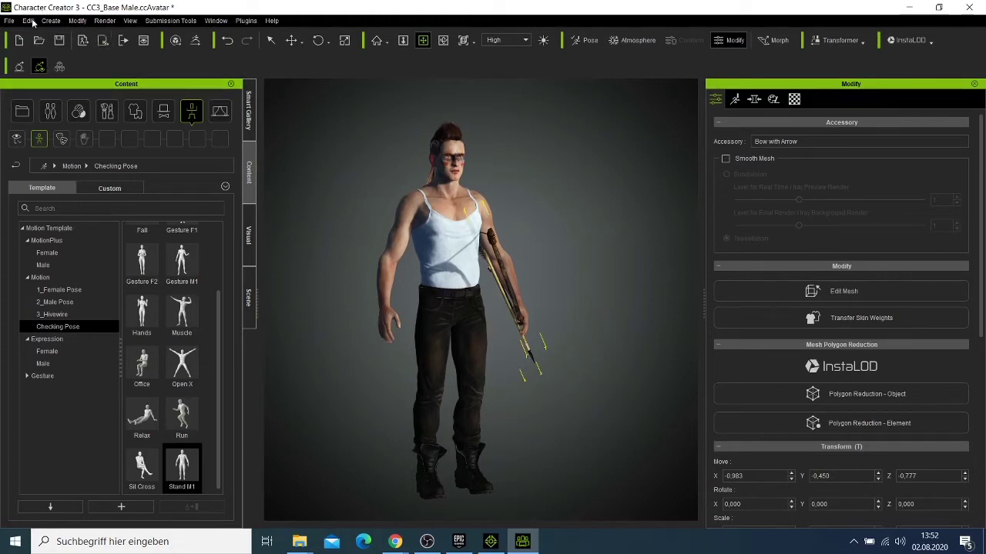
# Export the finished character by sending it to iClone and examine it there.
pyautogui.click(9, 21)
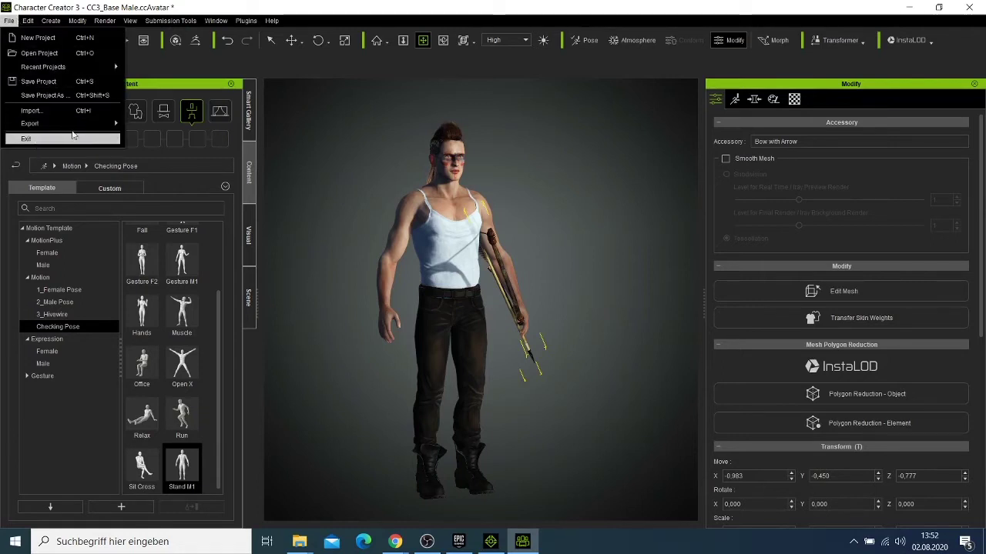
pyautogui.moveTo(72, 124)
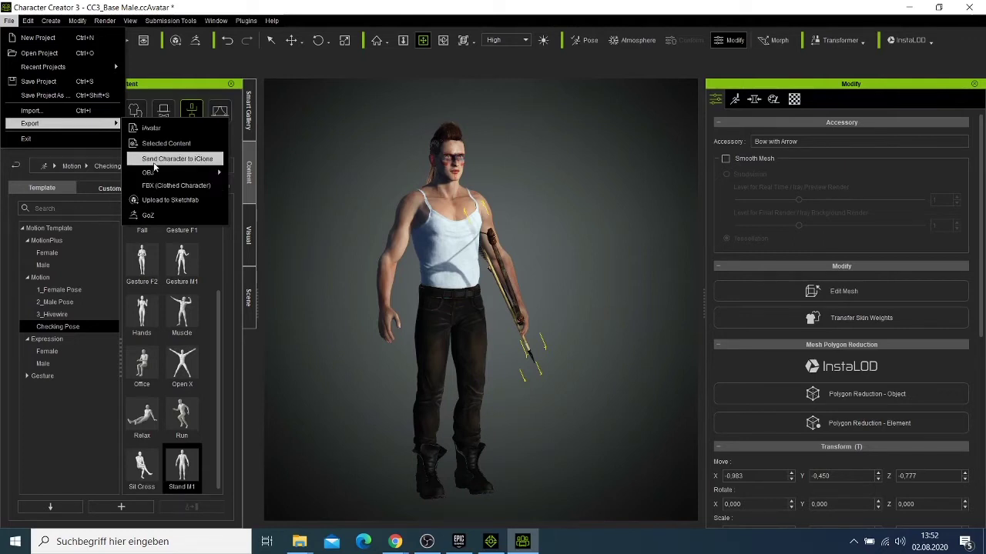
pyautogui.click(154, 163)
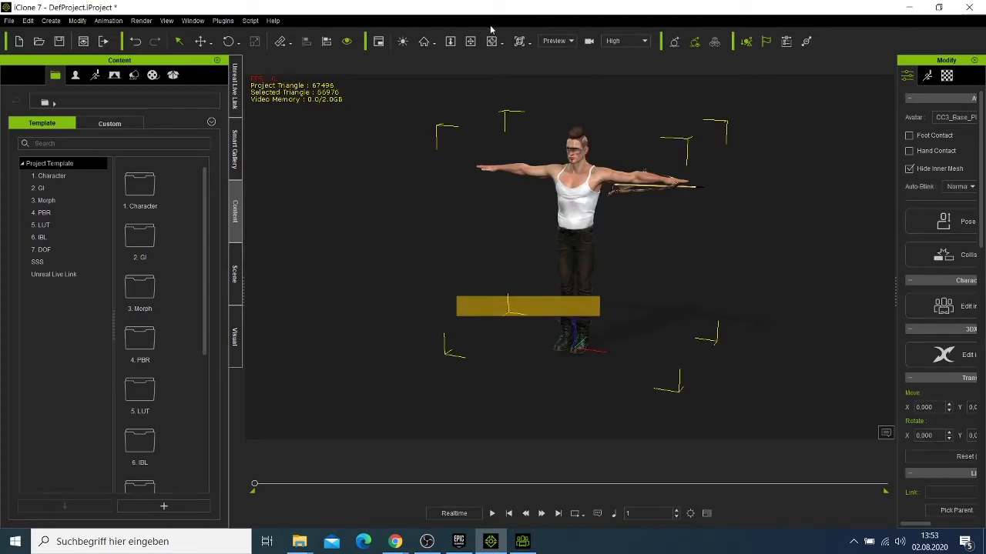
pyautogui.click(469, 43)
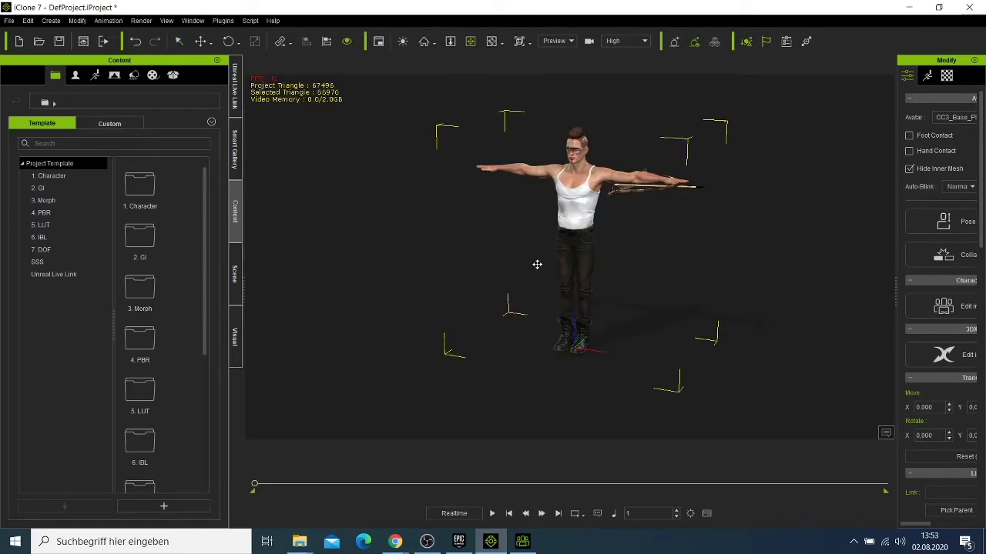
pyautogui.scroll(2, 599, 147)
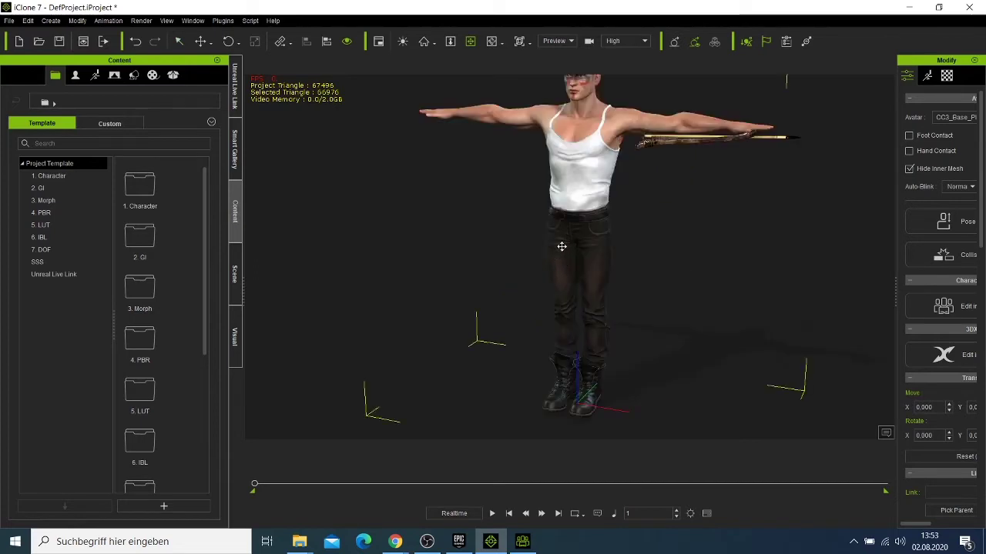
# Browse the MotionPlus Male, CC MixMove Male and CC MixMove Female animation templates for a motion that suits the character.
pyautogui.scroll(-2, 538, 283)
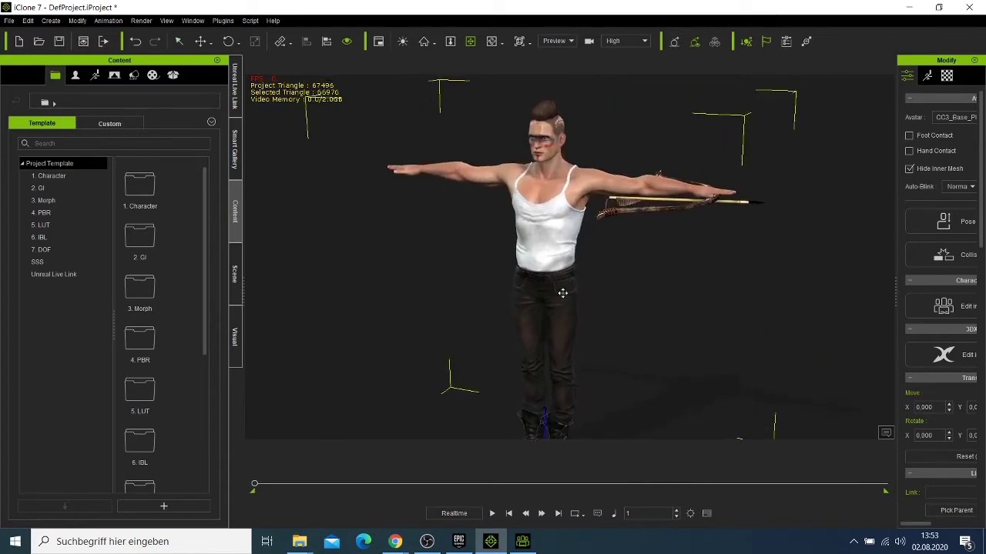
pyautogui.scroll(1, 563, 292)
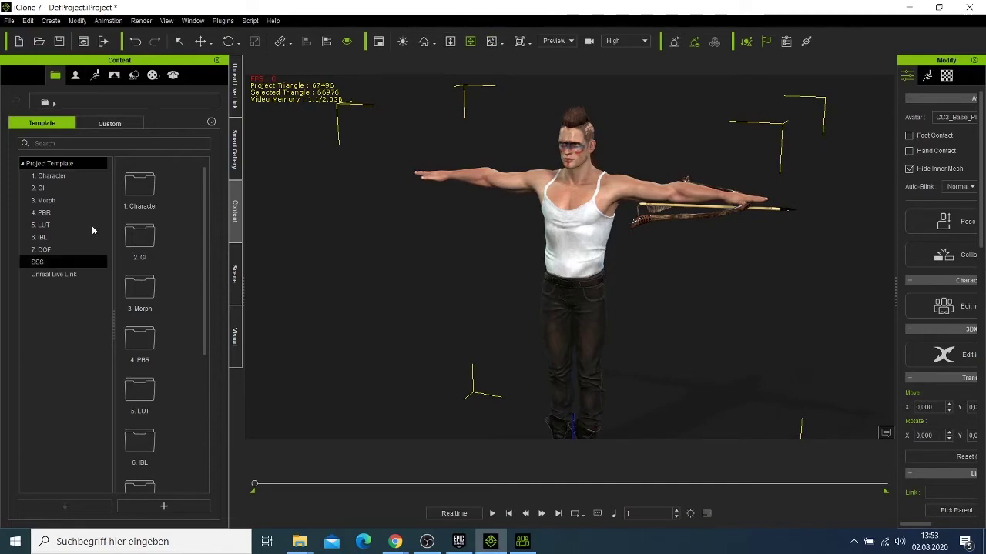
pyautogui.click(94, 77)
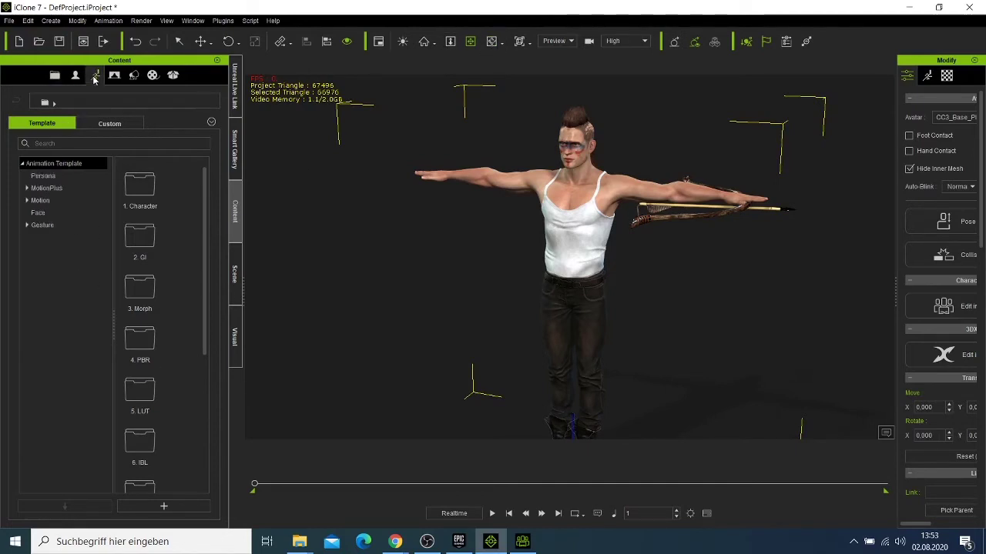
pyautogui.click(46, 188)
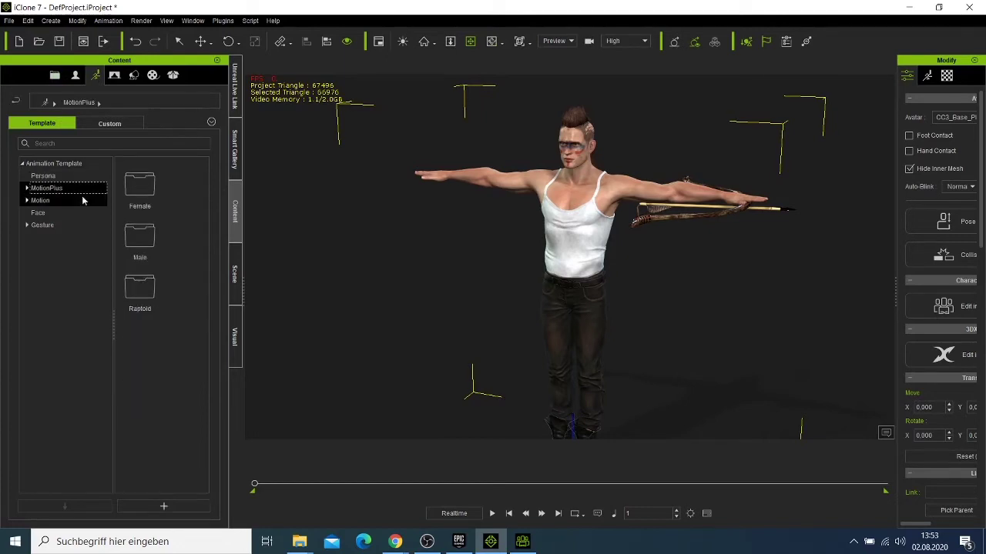
pyautogui.click(151, 241)
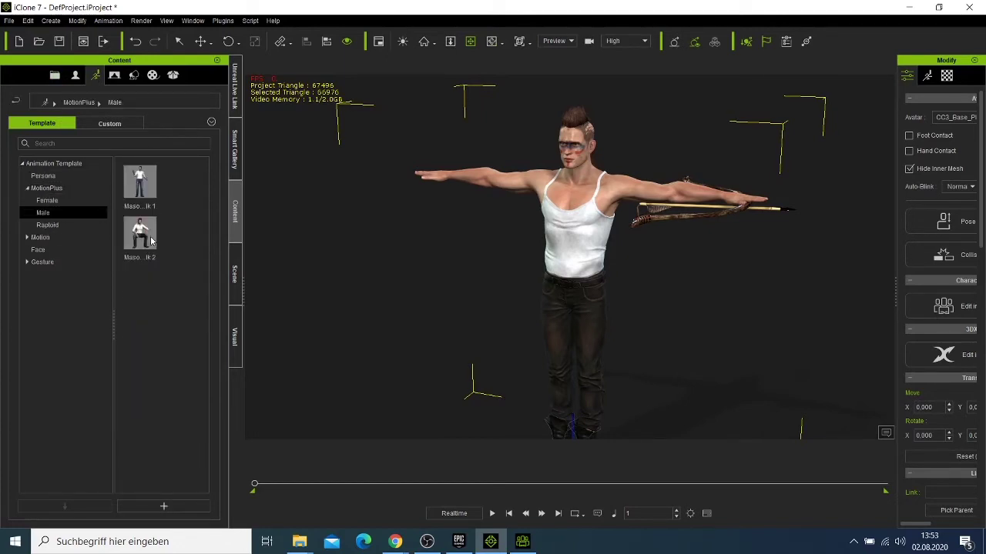
pyautogui.click(77, 238)
pyautogui.click(29, 262)
pyautogui.click(28, 238)
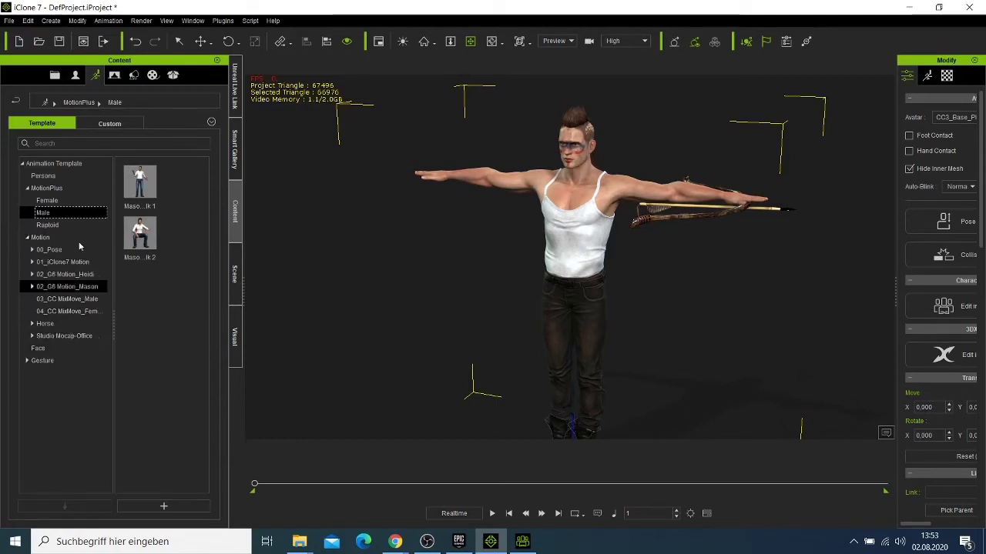
pyautogui.click(73, 300)
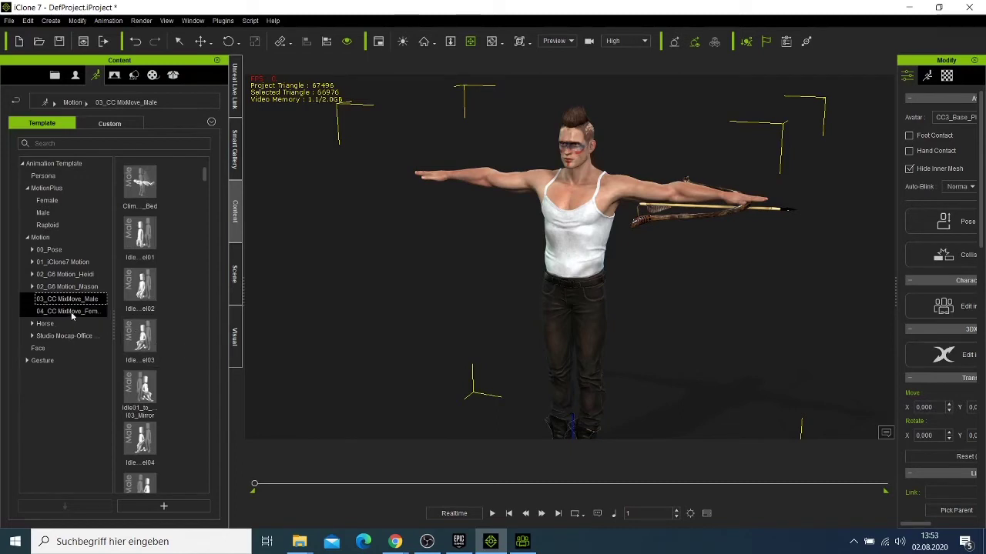
pyautogui.click(71, 311)
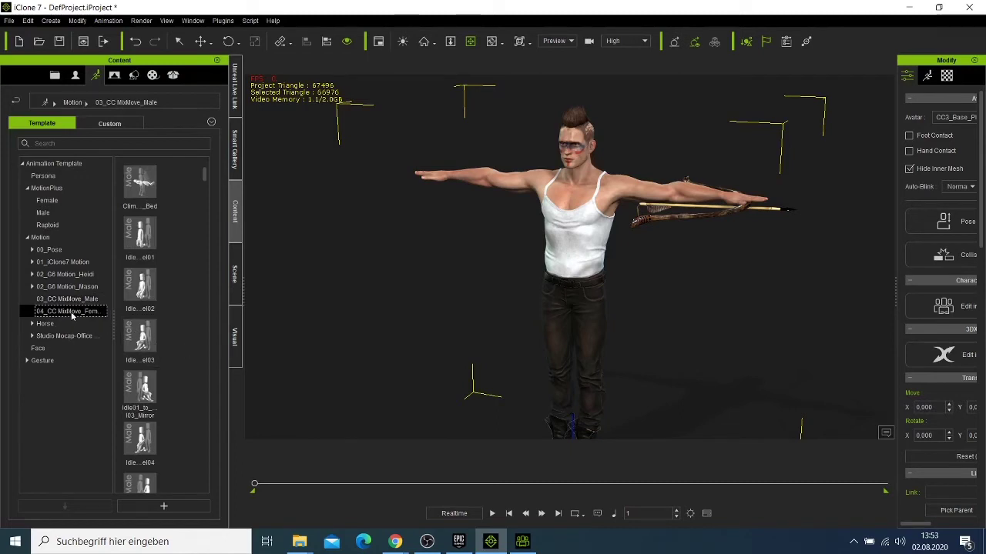
pyautogui.scroll(-5, 142, 269)
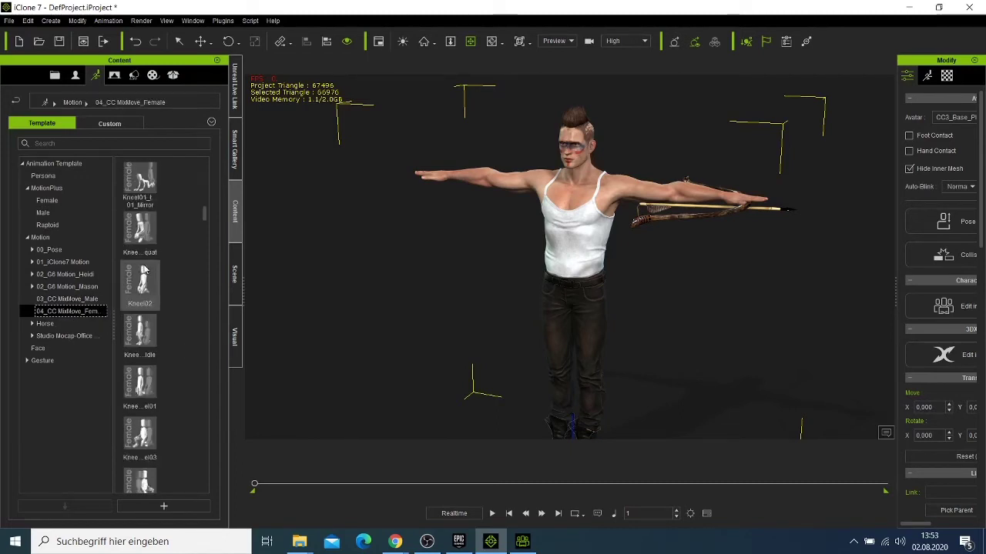
pyautogui.scroll(-10, 143, 270)
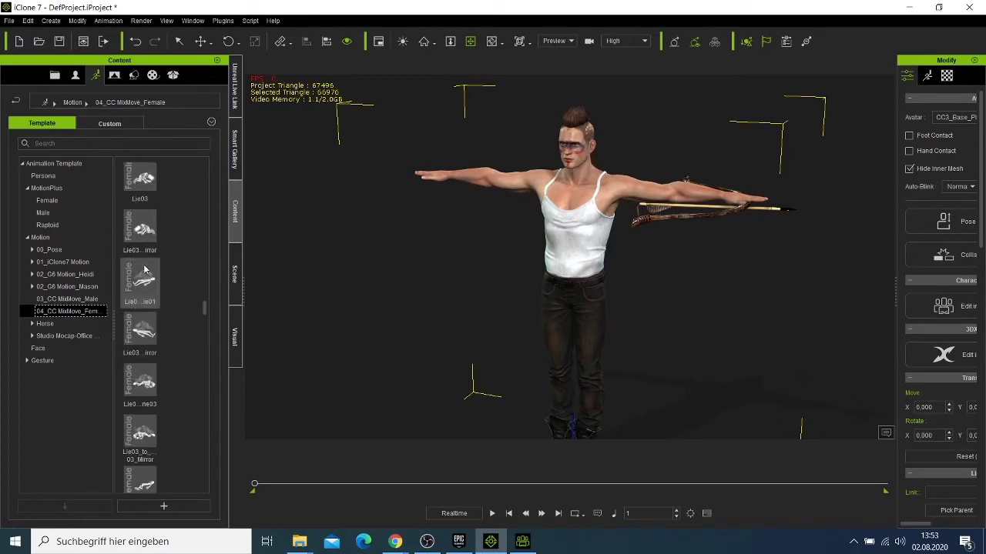
pyautogui.scroll(-10, 144, 269)
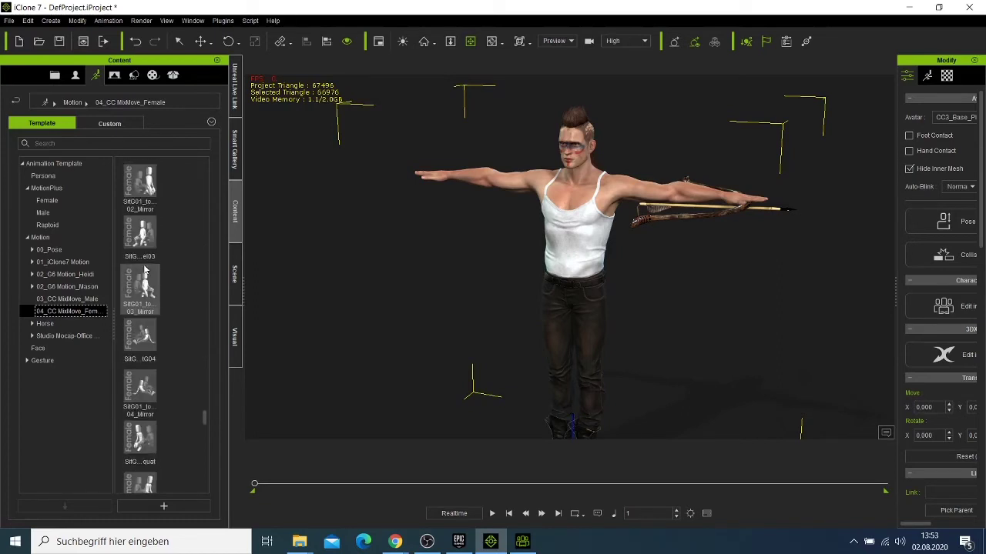
pyautogui.scroll(-10, 143, 270)
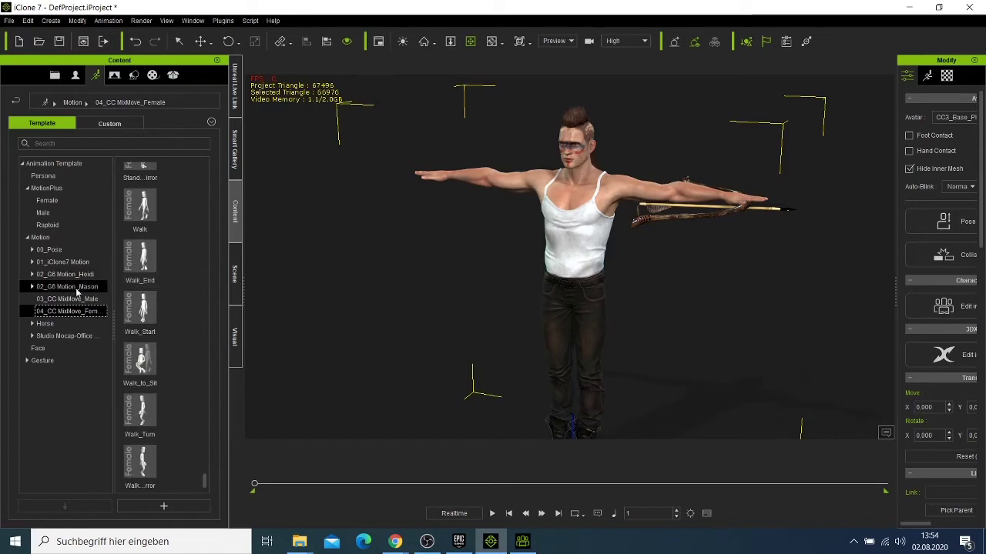
# Look through the Perform motions of the G6 Motion_Mason templates.
pyautogui.click(76, 288)
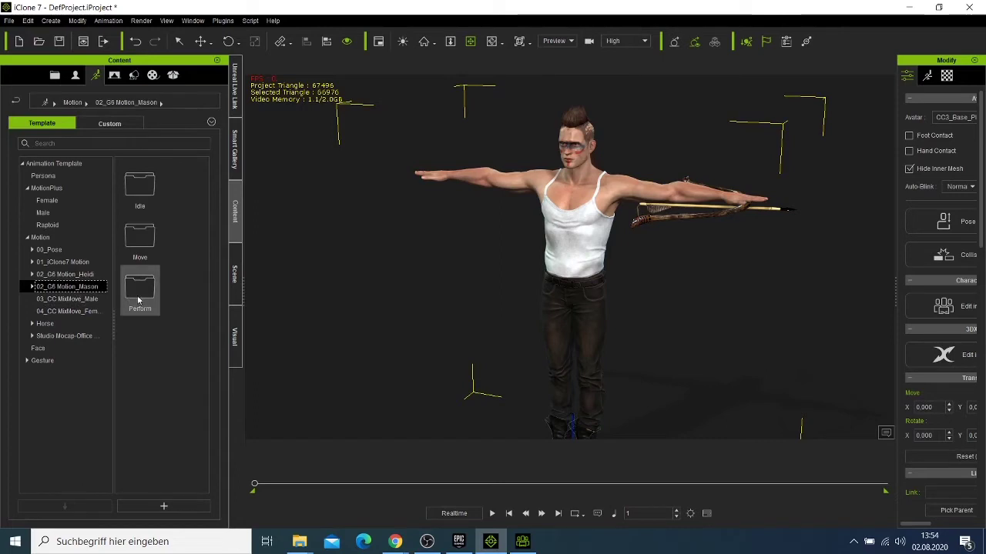
pyautogui.doubleClick(139, 293)
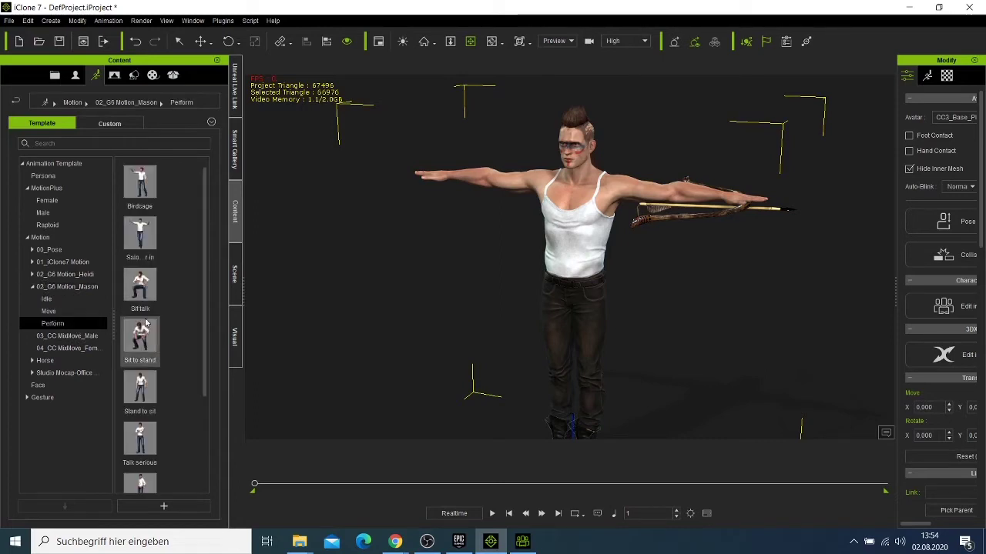
pyautogui.moveTo(147, 323)
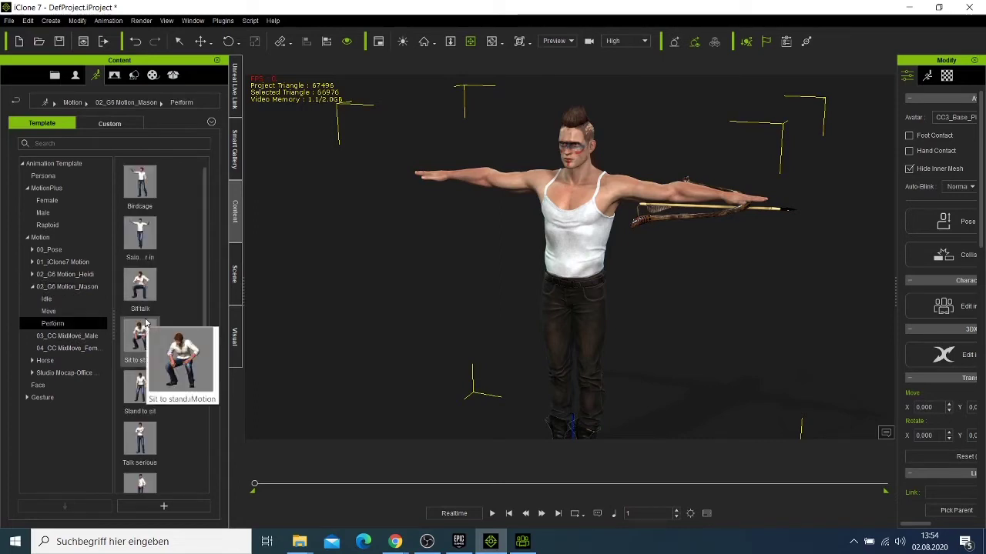
pyautogui.scroll(-3, 147, 324)
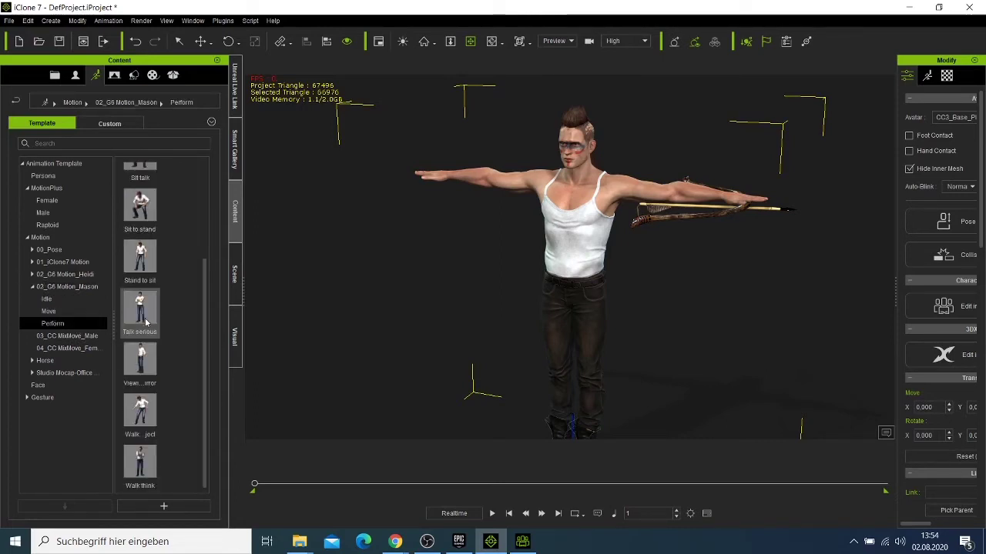
pyautogui.scroll(3, 146, 323)
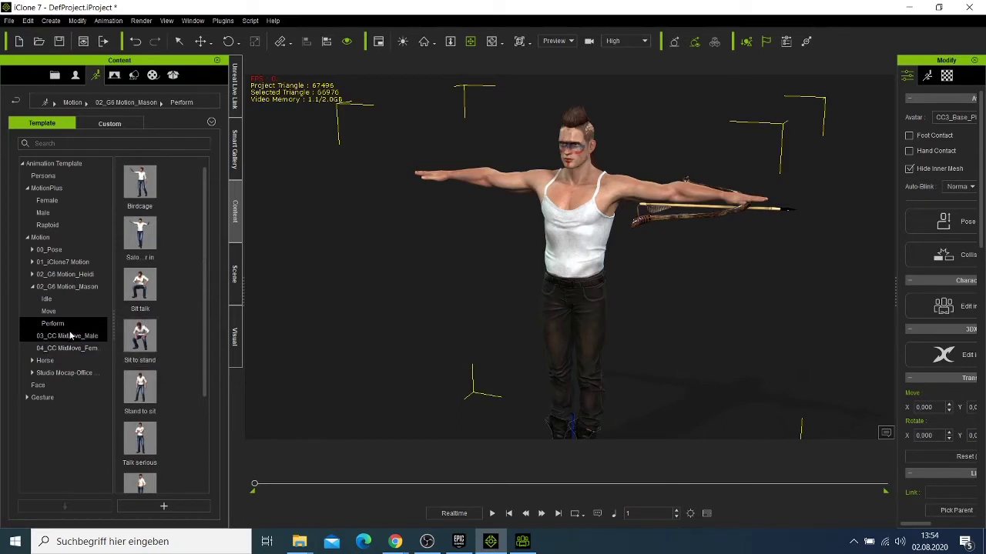
# Apply the female greeting motion from the Studio Mocap-Office Work-Meeting Colleague Social templates to the character.
pyautogui.click(71, 336)
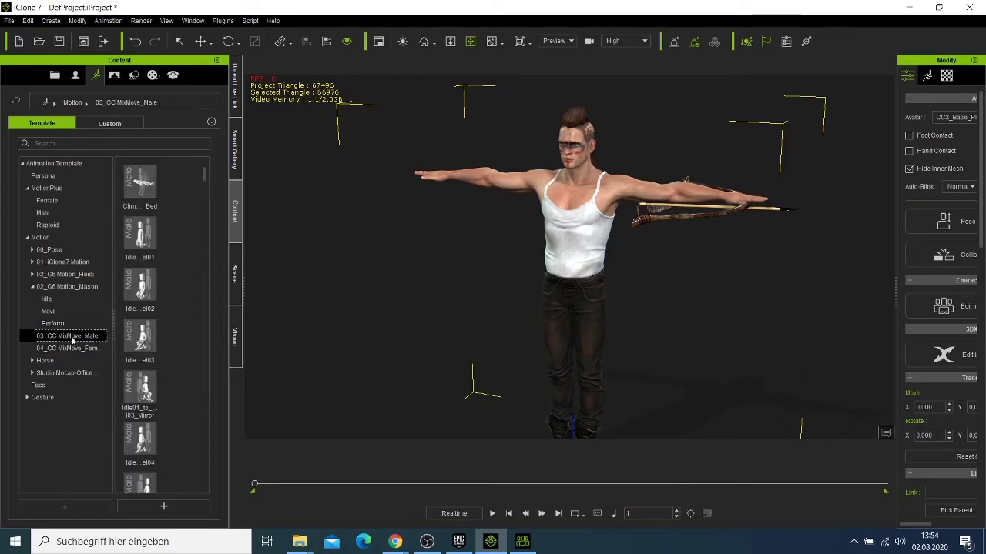
pyautogui.click(66, 311)
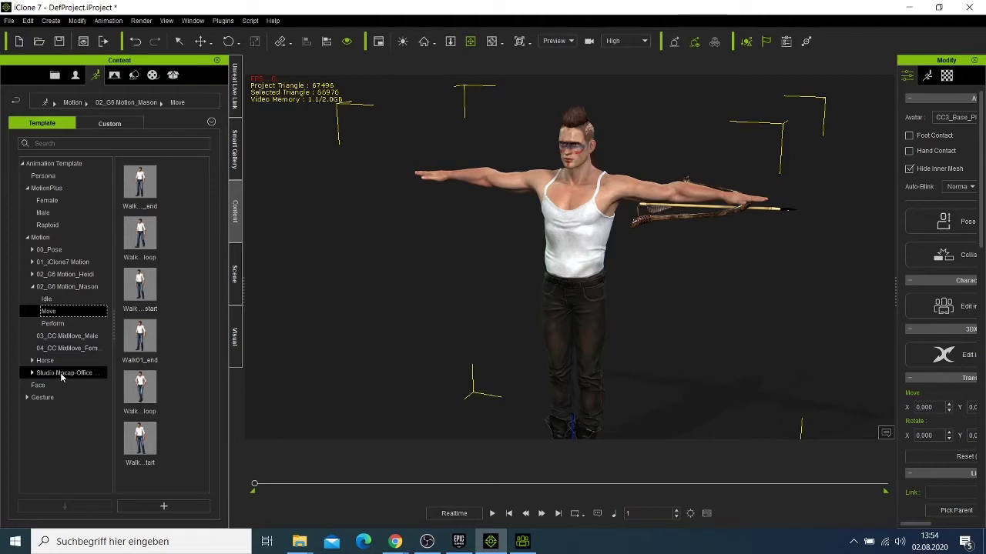
pyautogui.click(62, 374)
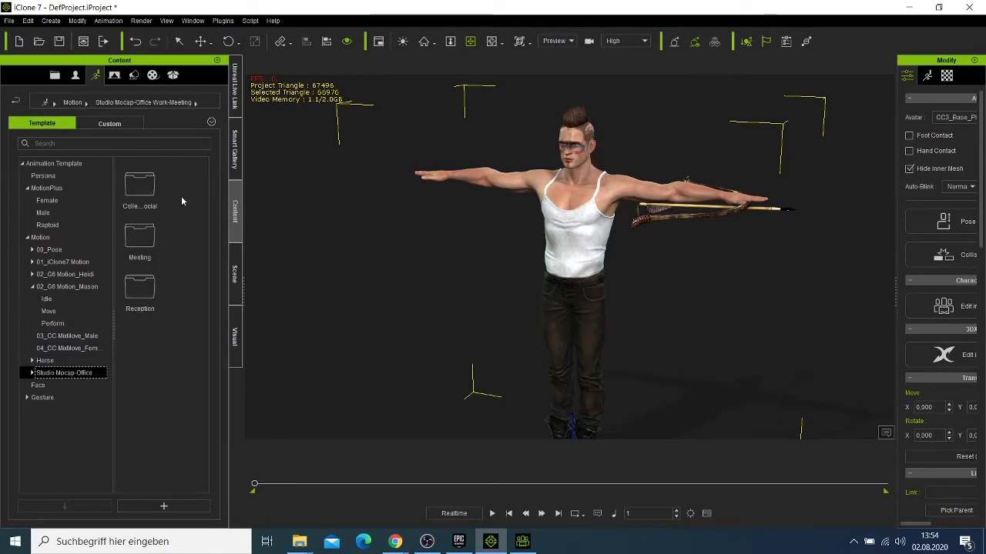
pyautogui.doubleClick(135, 182)
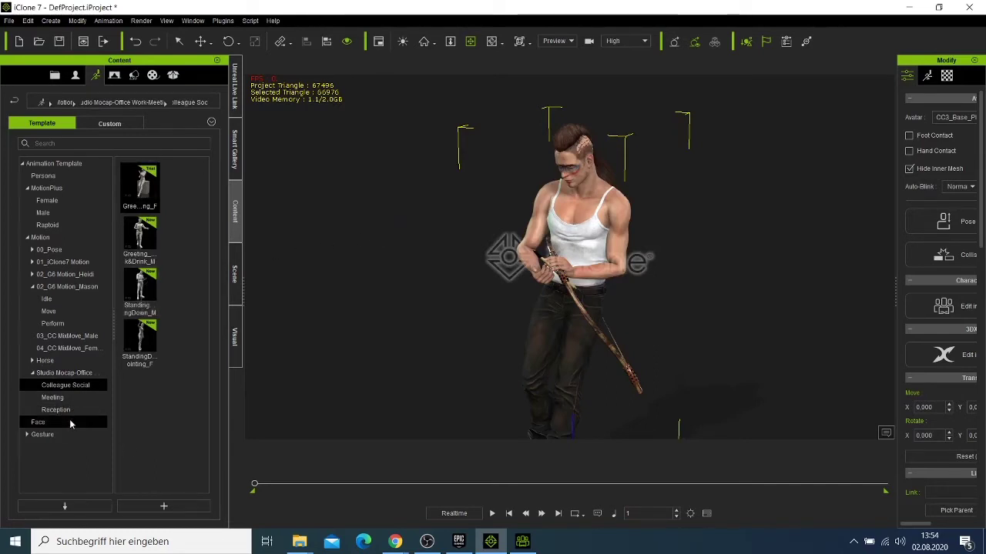
# Find a male pose in the 00_Pose templates and apply the sport surfing pose from 2_Male Pose to the character.
pyautogui.click(65, 253)
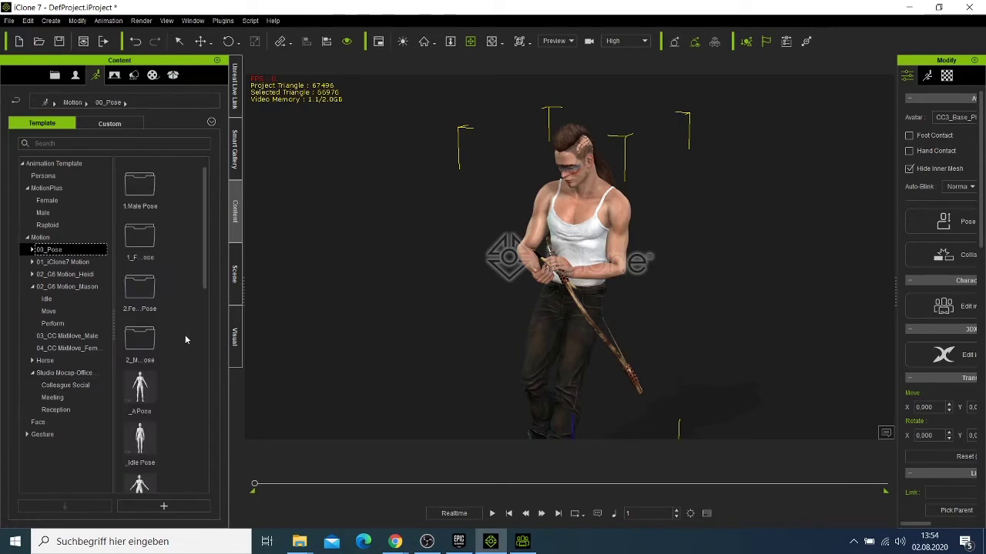
pyautogui.scroll(-5, 185, 337)
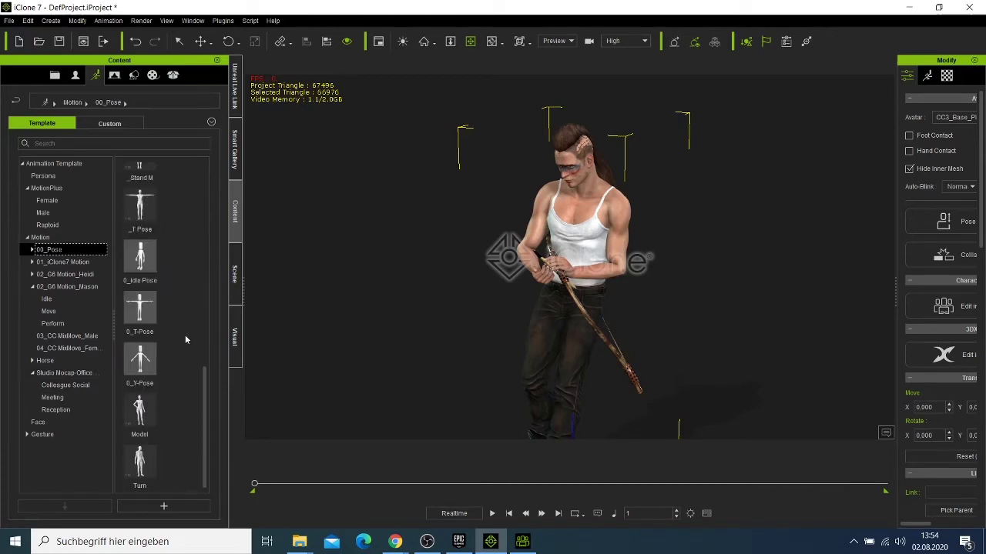
pyautogui.scroll(5, 185, 336)
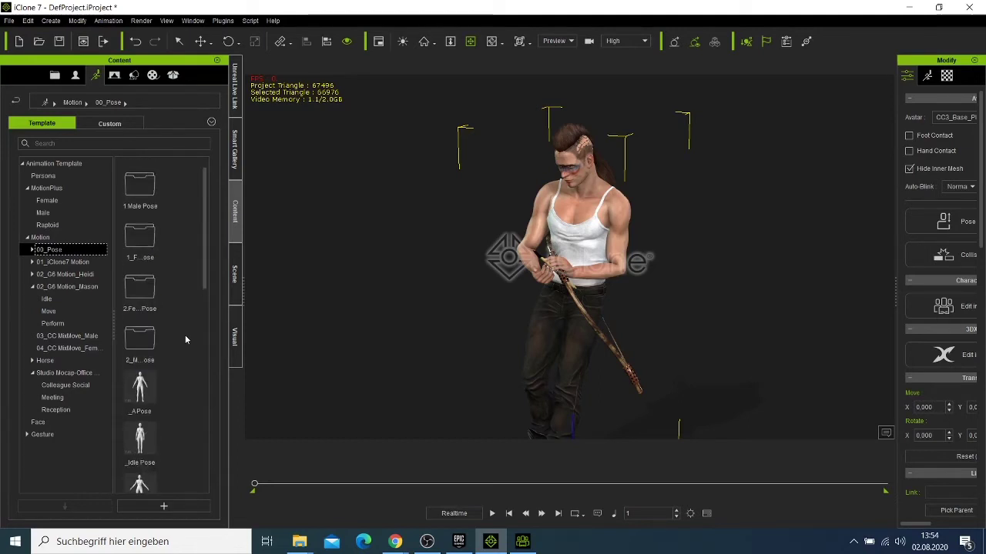
pyautogui.doubleClick(130, 202)
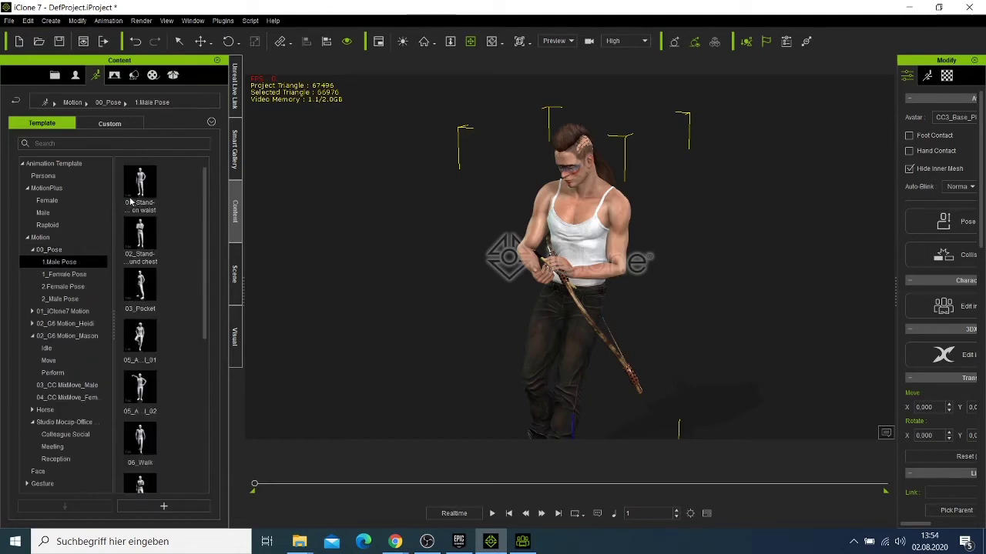
pyautogui.scroll(-5, 160, 286)
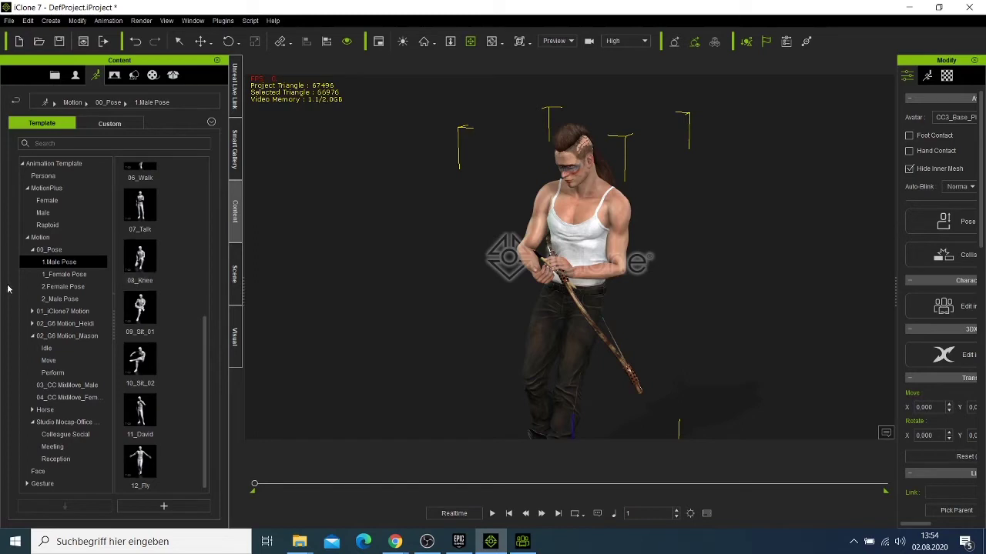
pyautogui.click(63, 299)
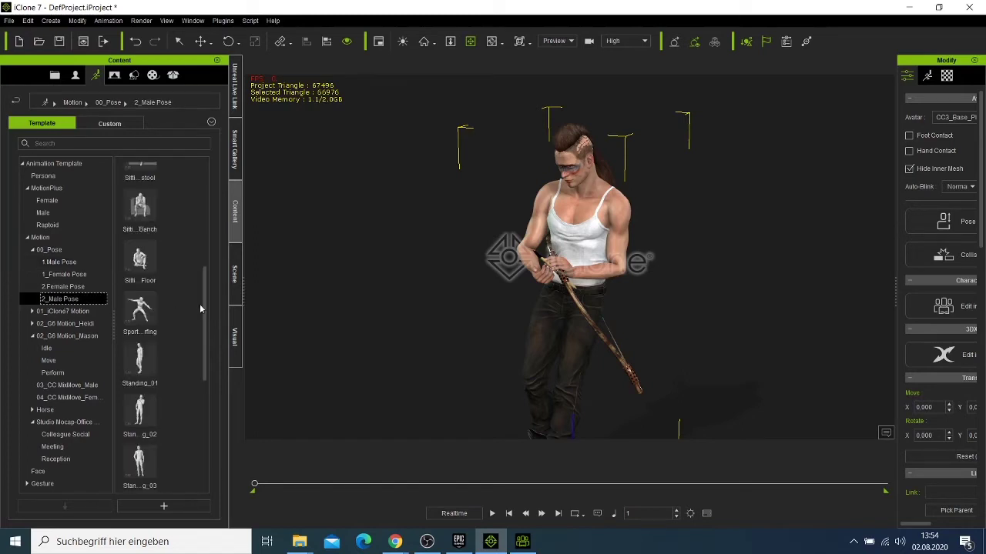
pyautogui.doubleClick(128, 312)
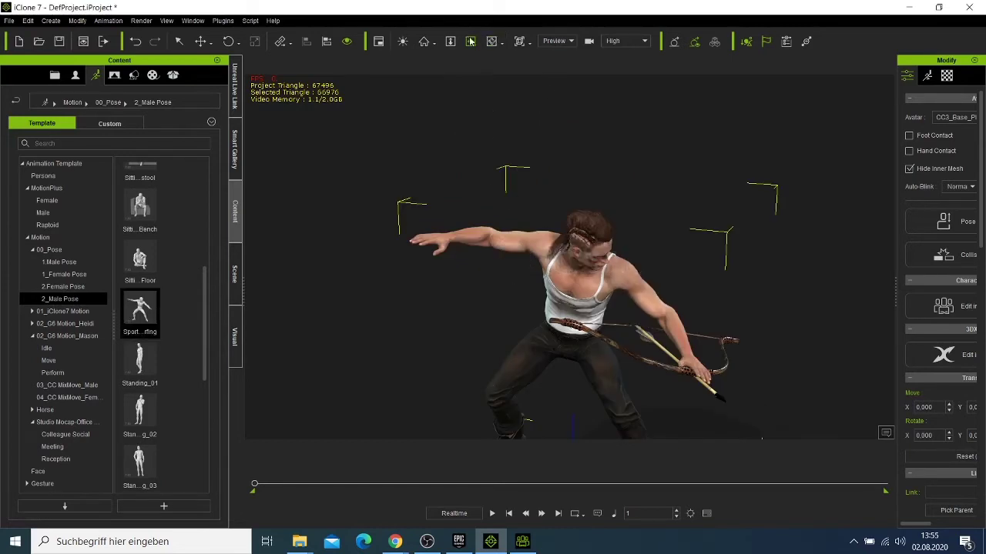
# View the posed character from the front and try to select the bow in his hand.
pyautogui.moveTo(567, 295); pyautogui.dragTo(598, 301, button='right')
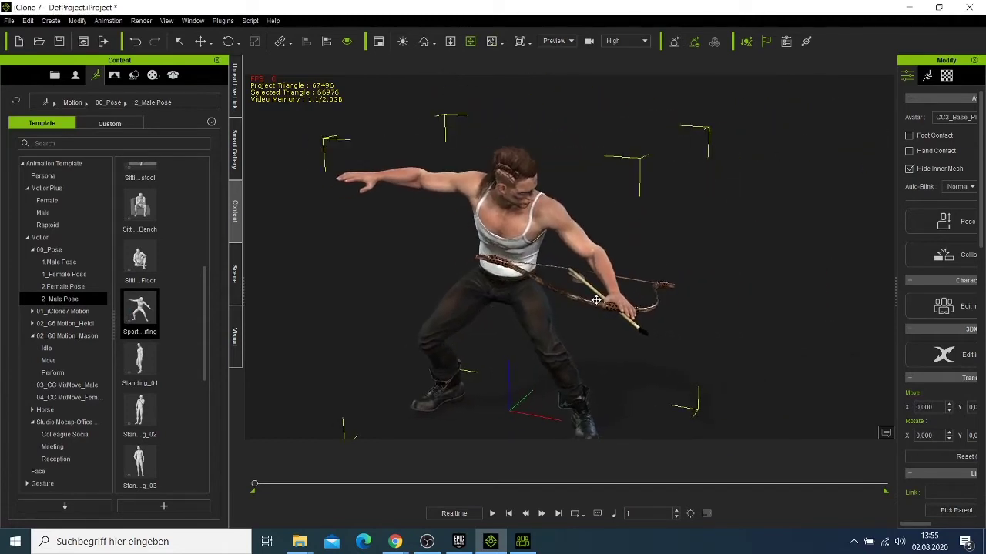
pyautogui.click(496, 46)
pyautogui.moveTo(565, 311); pyautogui.dragTo(561, 281, button='right')
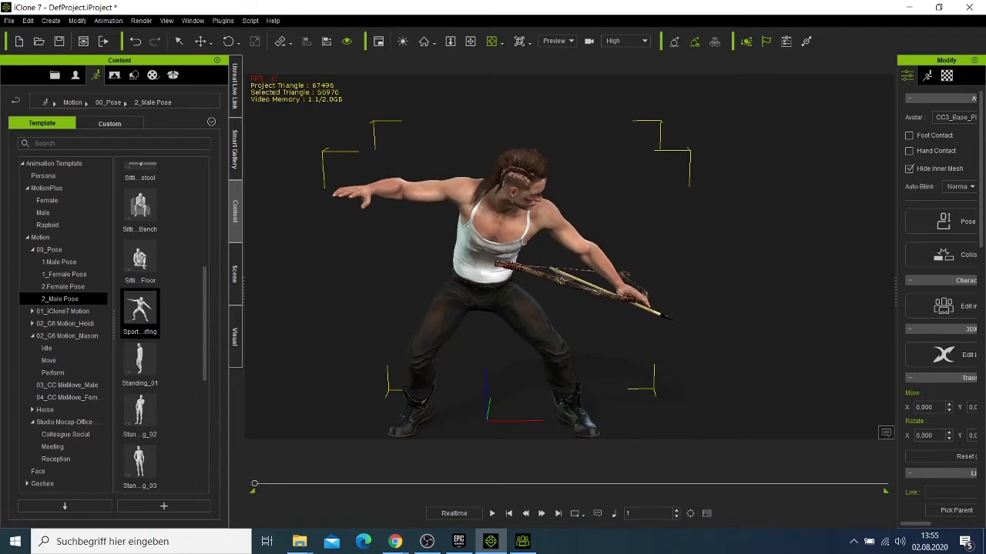
pyautogui.click(585, 293)
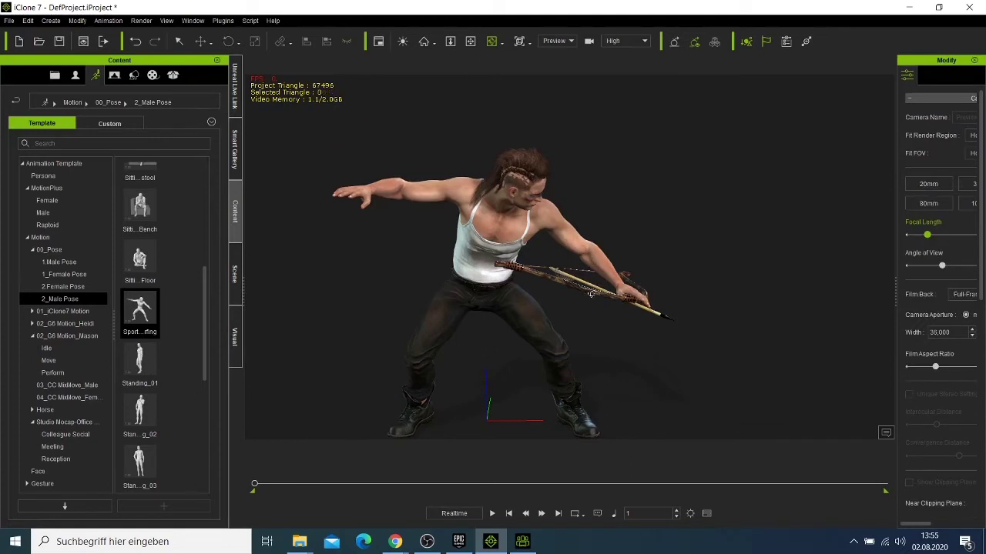
pyautogui.click(609, 294)
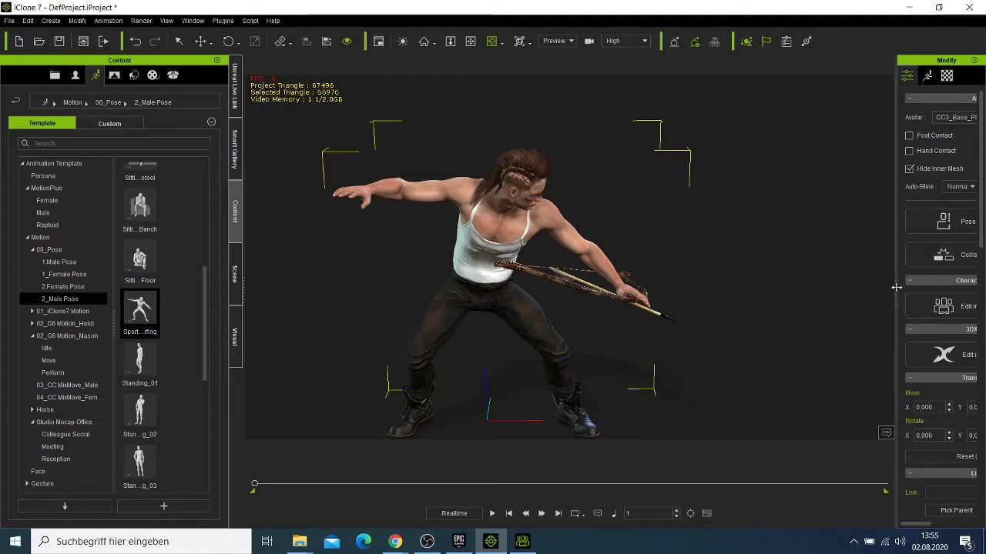
# Widen the Modify pane to show its full settings and try to pick the bow with the Select tool.
pyautogui.moveTo(893, 284); pyautogui.dragTo(728, 262)
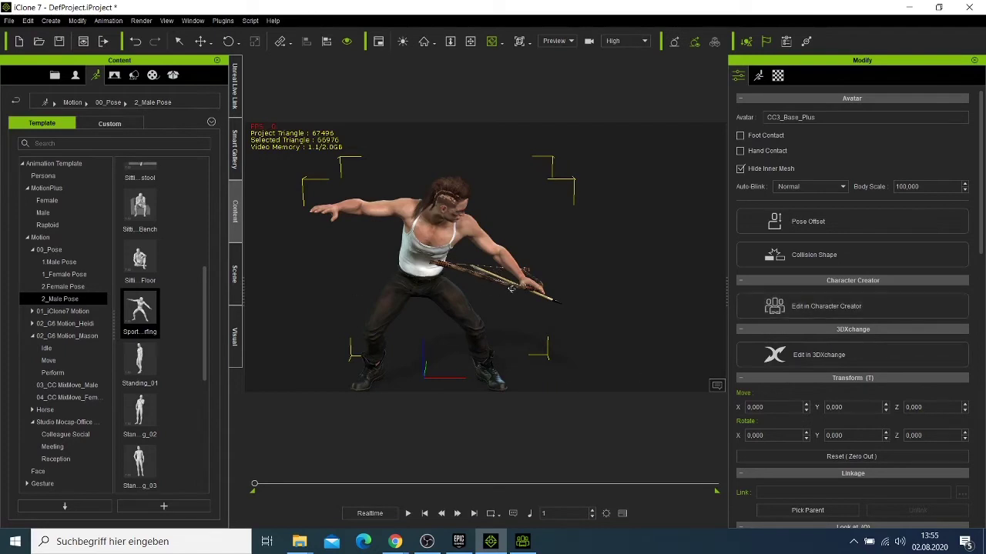
pyautogui.click(511, 288)
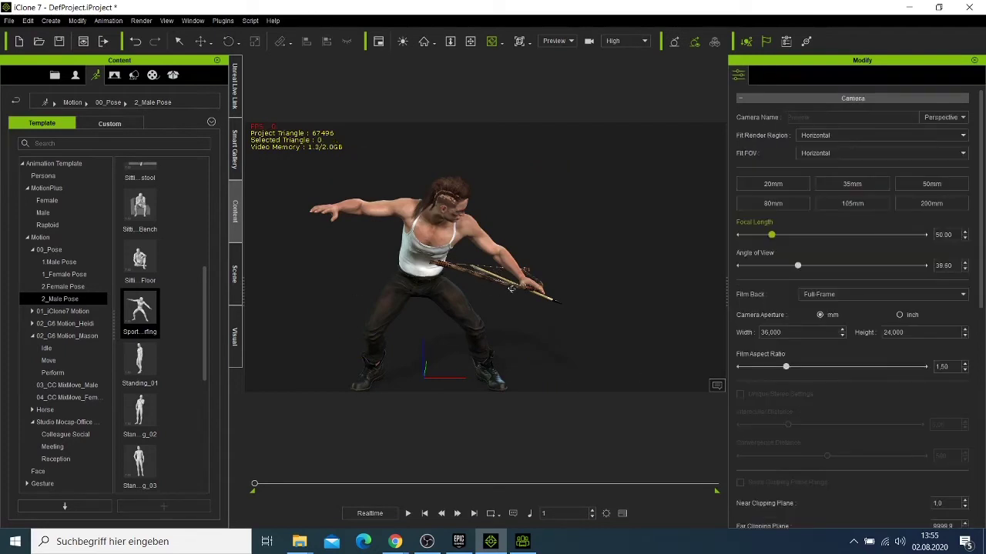
pyautogui.click(179, 42)
pyautogui.click(495, 284)
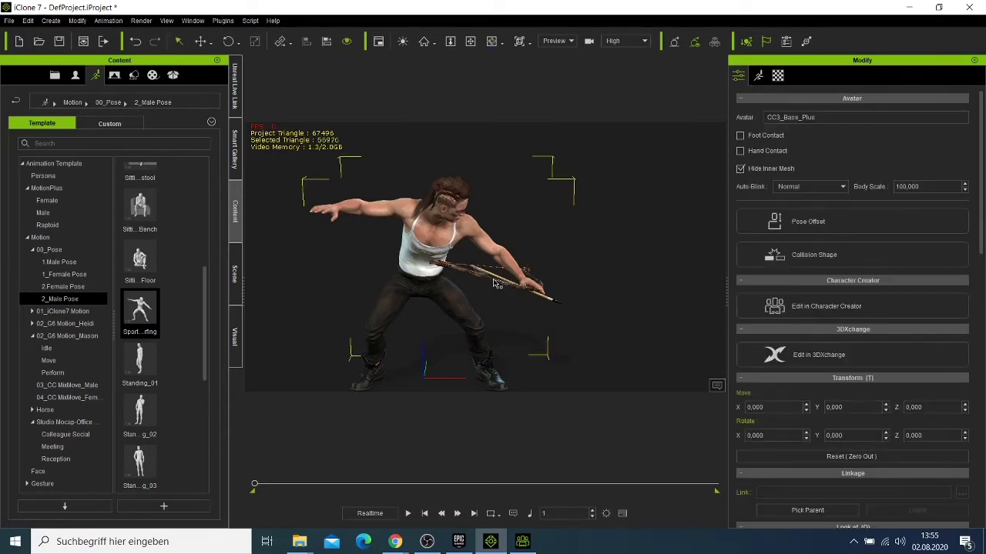
# Select the bow in the character's hand and detach it so it becomes a separate prop.
pyautogui.click(495, 284)
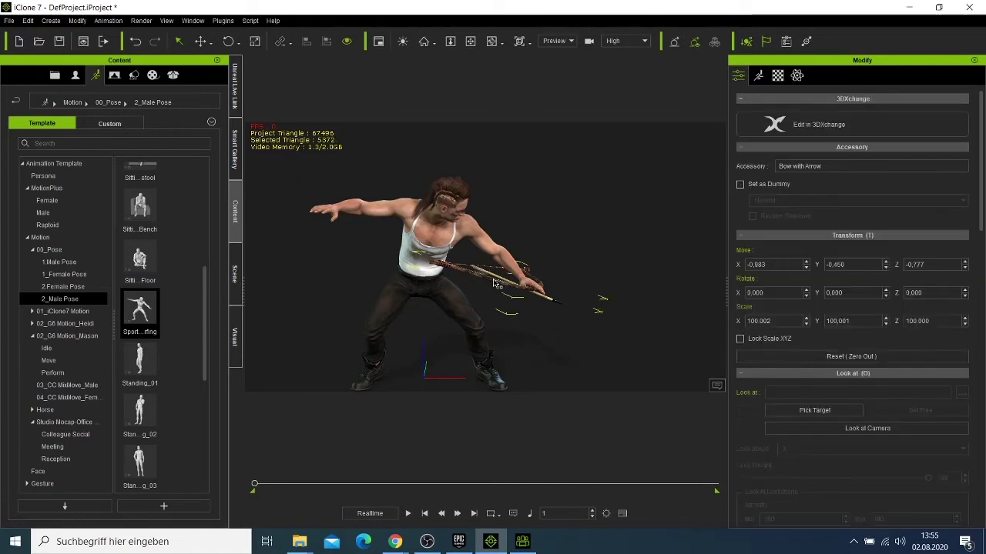
pyautogui.rightClick(493, 286)
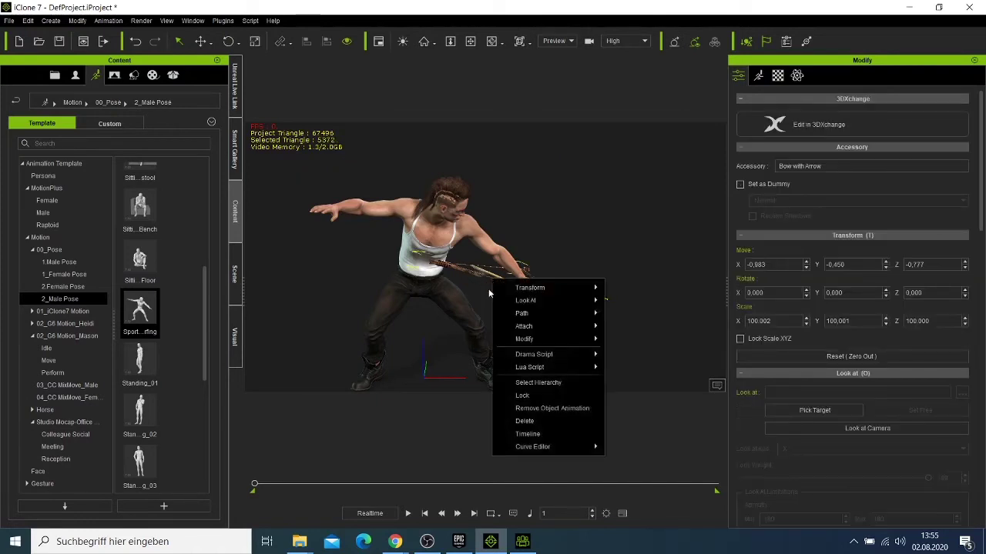
pyautogui.moveTo(558, 315)
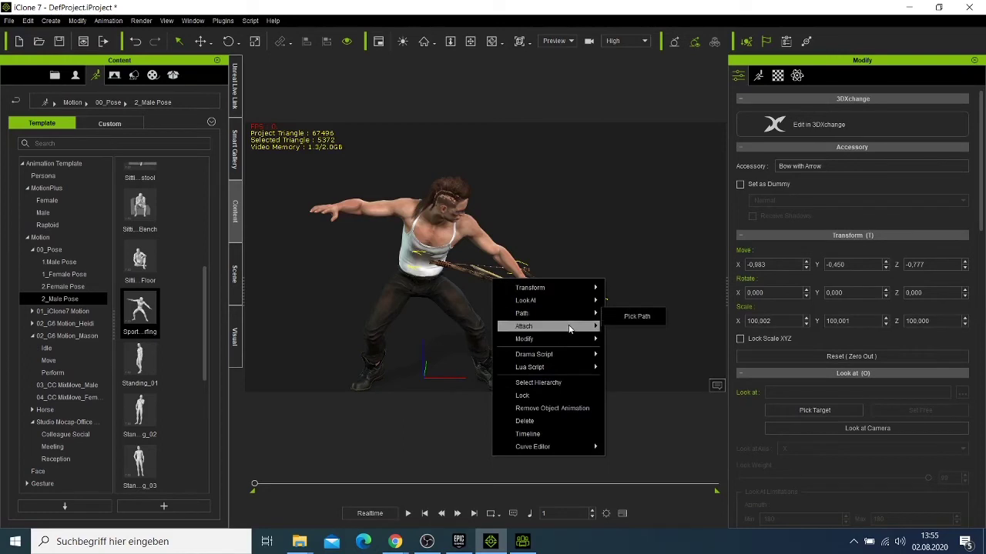
pyautogui.click(630, 345)
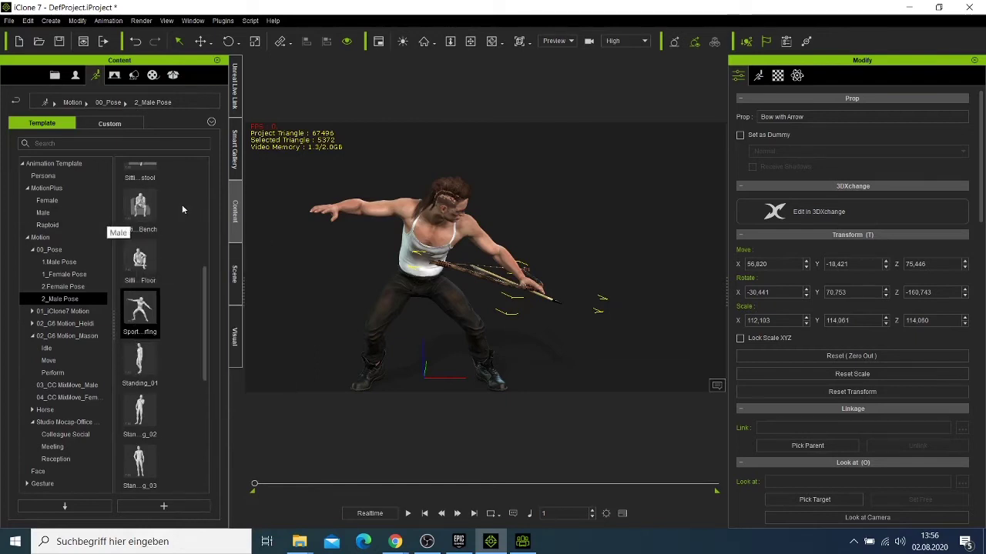
# Try to apply the third pose template in 2_Male Pose while the bow prop is selected.
pyautogui.scroll(3, 181, 204)
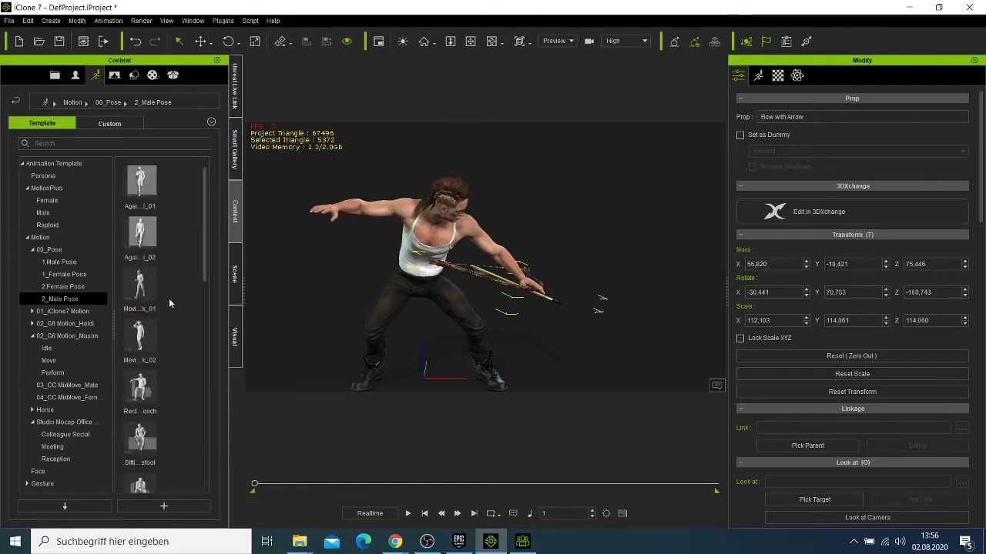
pyautogui.doubleClick(141, 286)
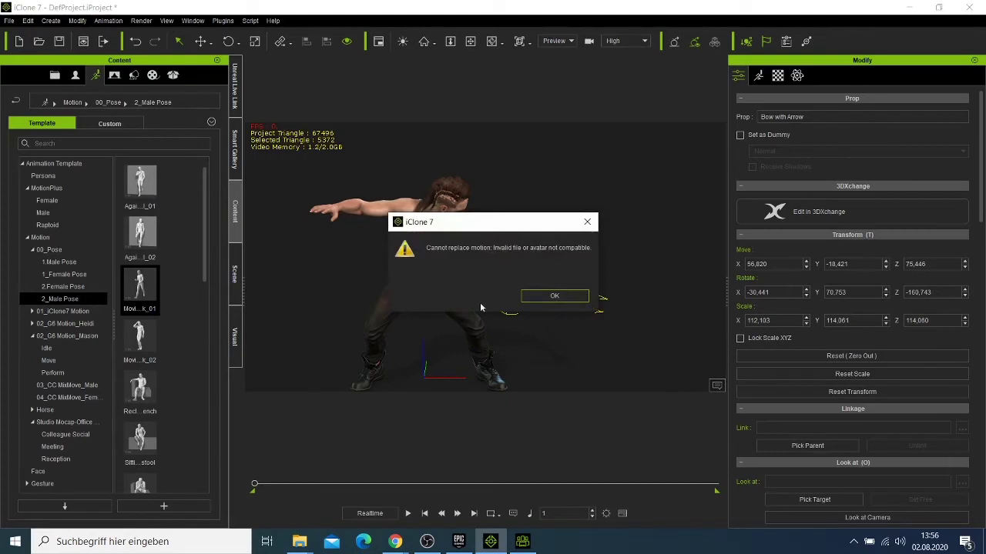
pyautogui.click(588, 223)
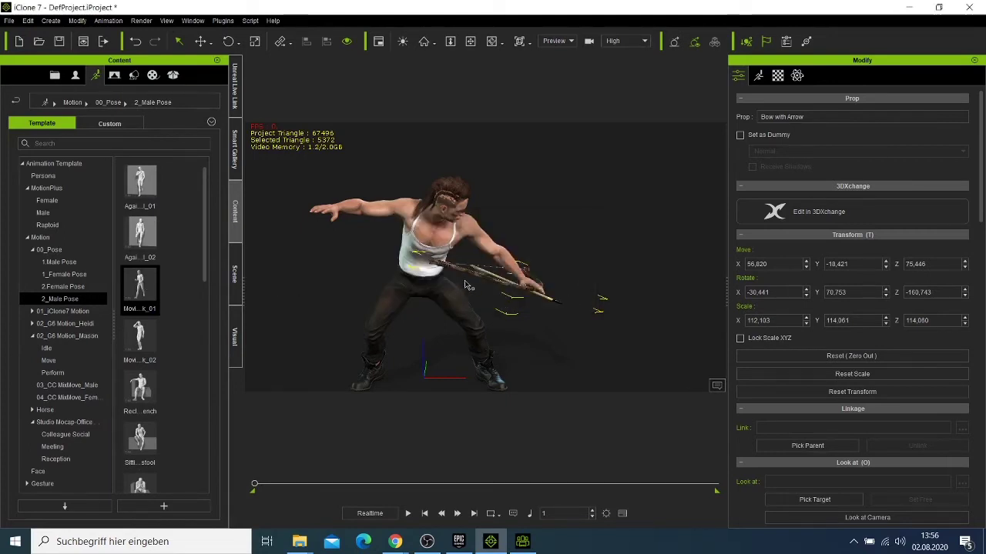
# Attach the Bow with Arrow prop to the character's hand as an accessory.
pyautogui.rightClick(513, 293)
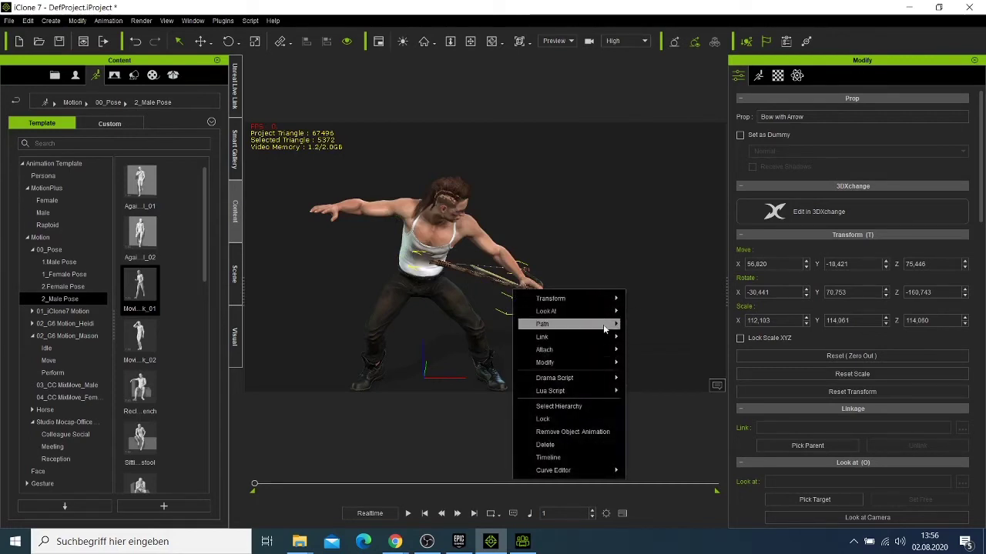
pyautogui.moveTo(610, 344)
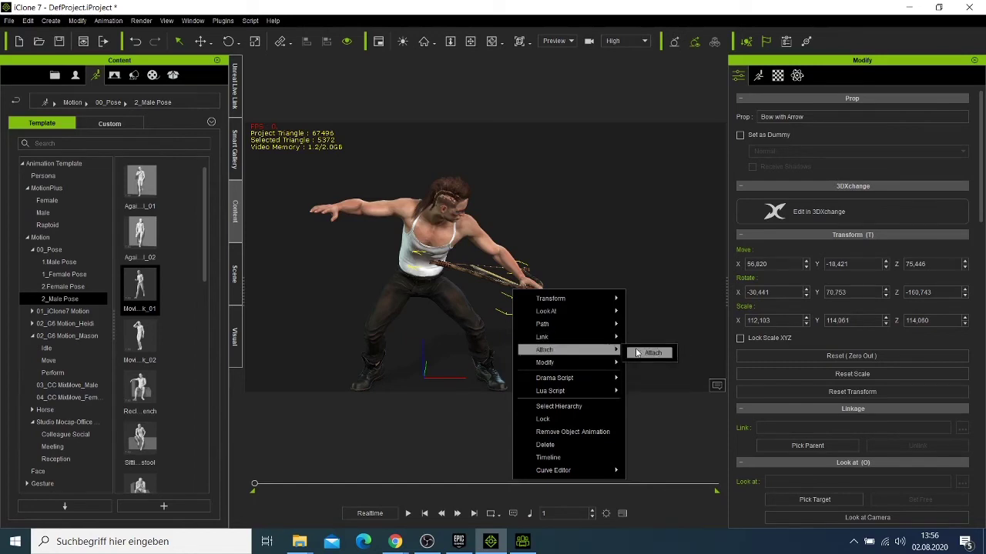
pyautogui.click(650, 353)
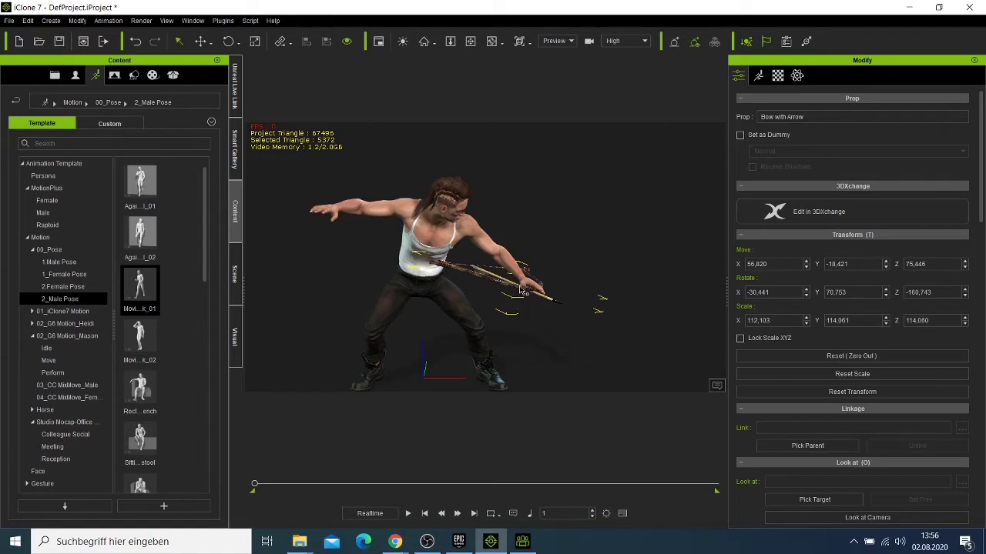
pyautogui.rightClick(519, 285)
pyautogui.moveTo(617, 360)
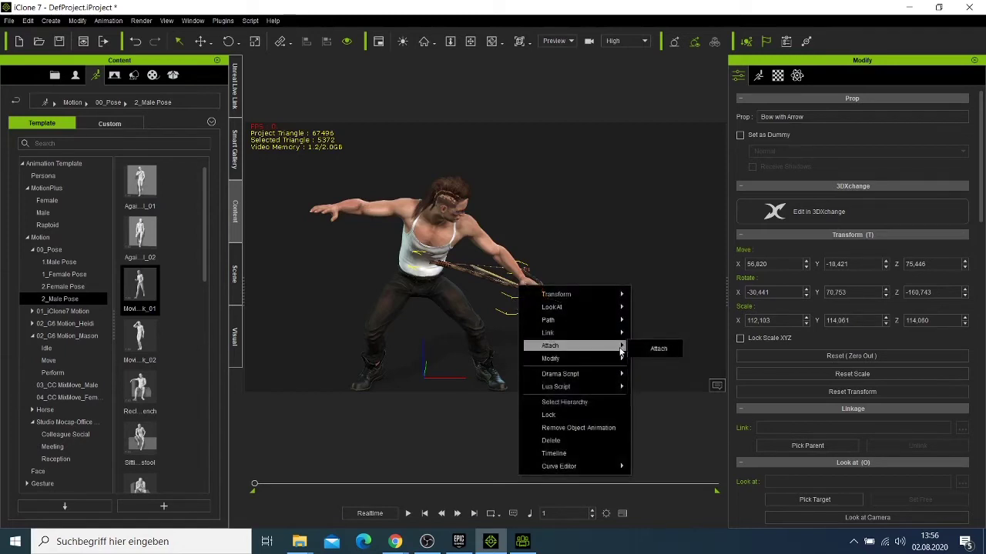
pyautogui.click(651, 346)
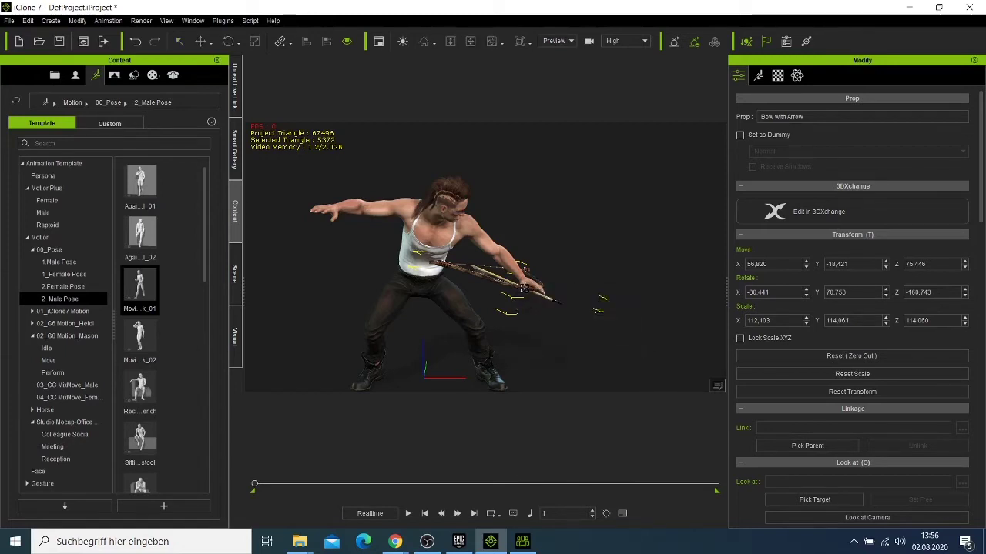
pyautogui.click(530, 283)
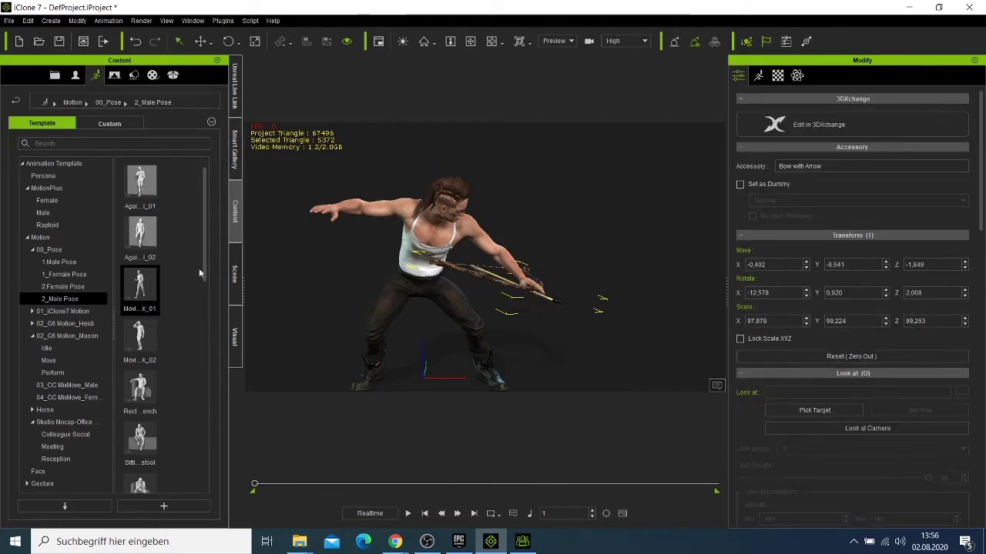
# Try to apply the last 2_Male Pose template, standing pose 09, while the bow accessory is selected.
pyautogui.scroll(-5, 167, 337)
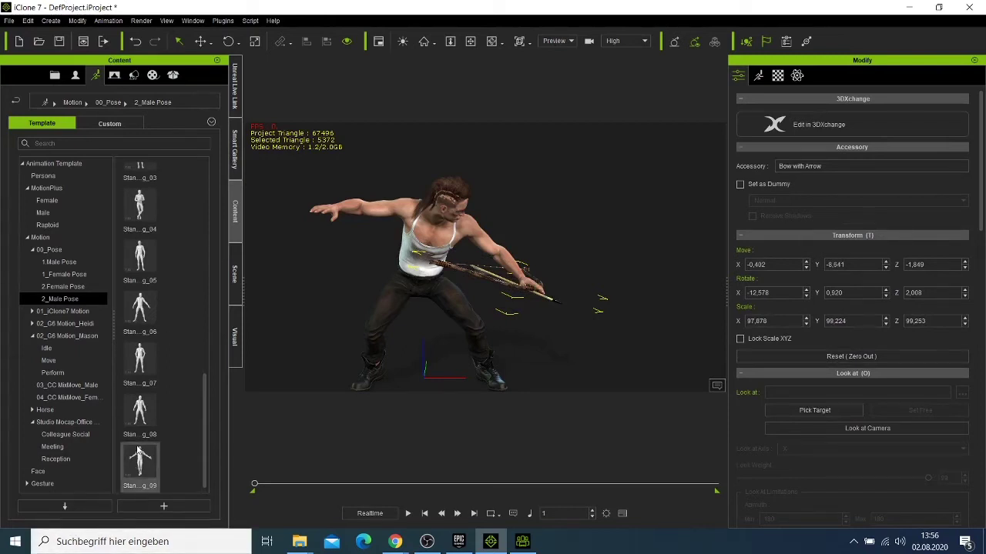
pyautogui.doubleClick(139, 454)
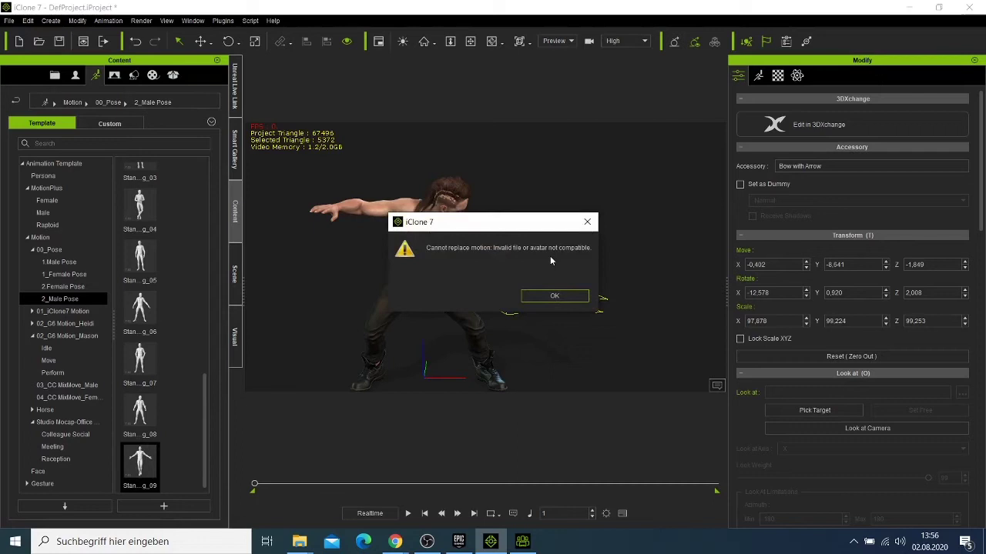
pyautogui.click(587, 222)
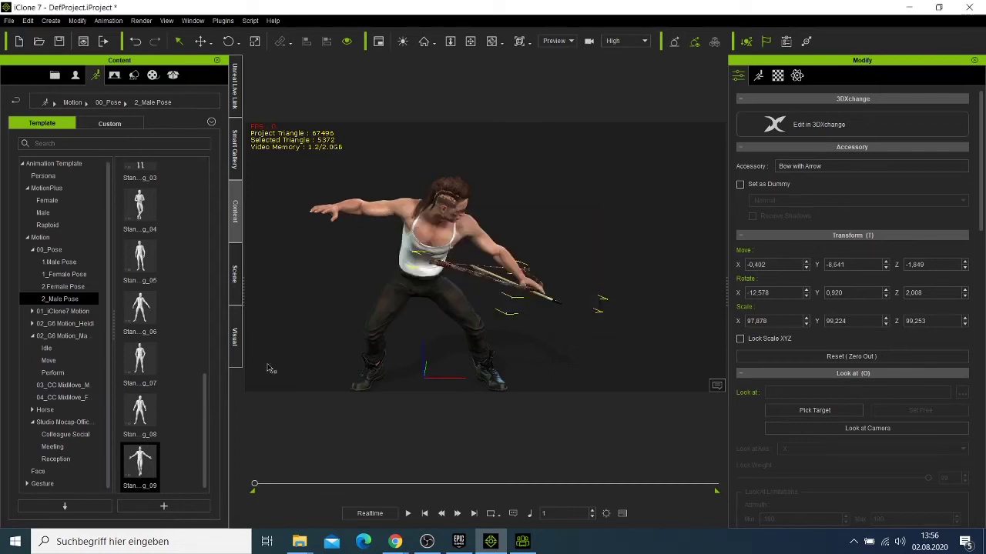
# Check the visual settings and the scene's object list, and return to the pose templates.
pyautogui.click(233, 339)
pyautogui.click(235, 273)
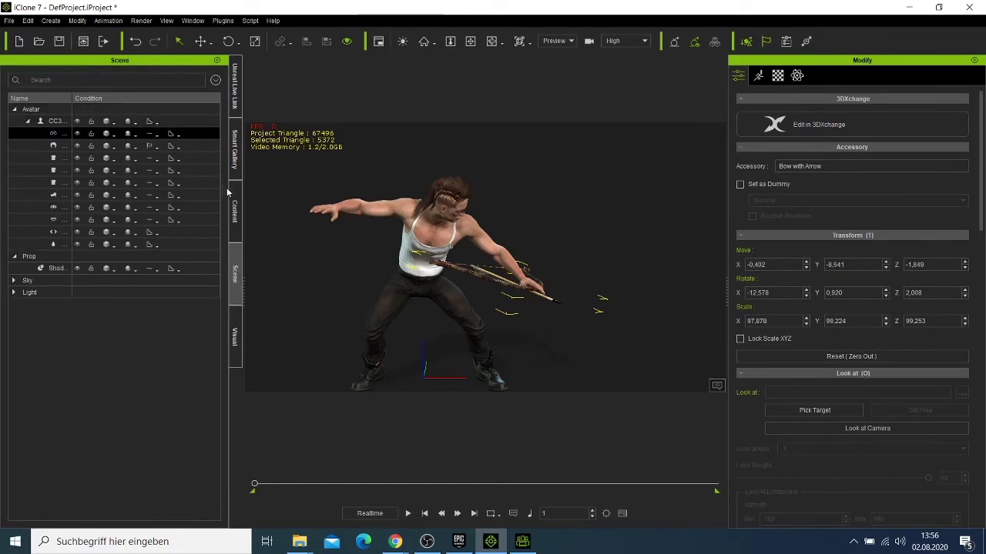
pyautogui.click(235, 213)
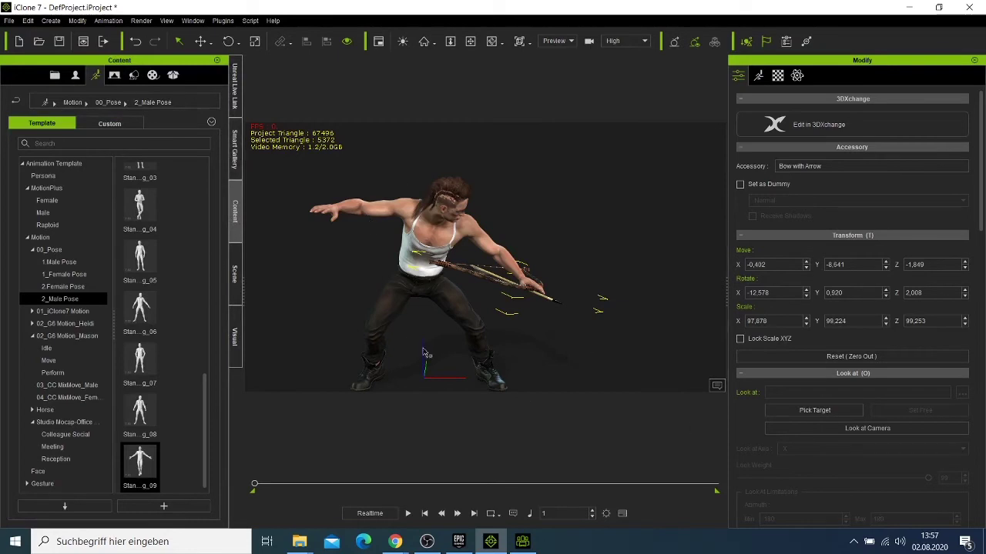
# Select the whole character in the viewport instead of the bow.
pyautogui.moveTo(422, 348); pyautogui.dragTo(496, 313)
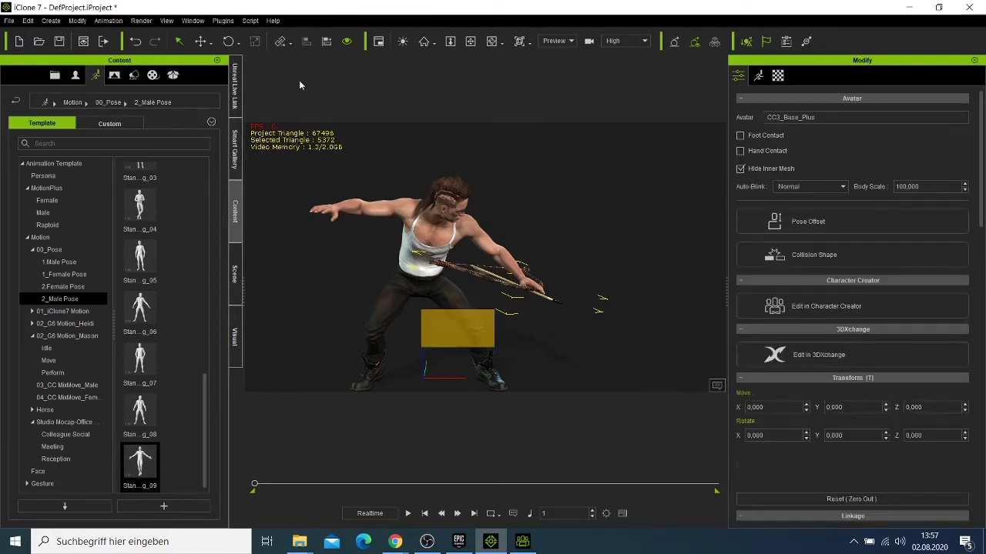
pyautogui.click(503, 47)
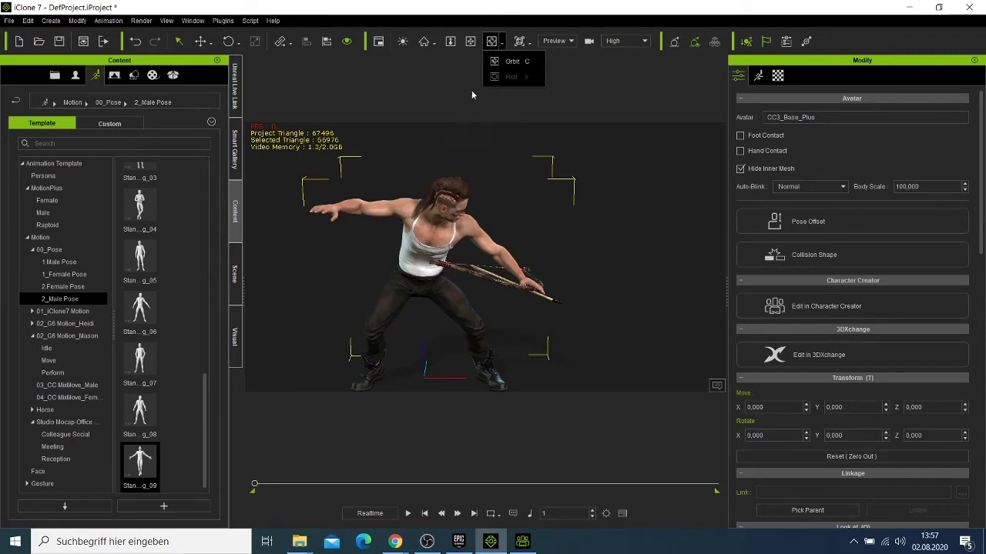
pyautogui.click(487, 45)
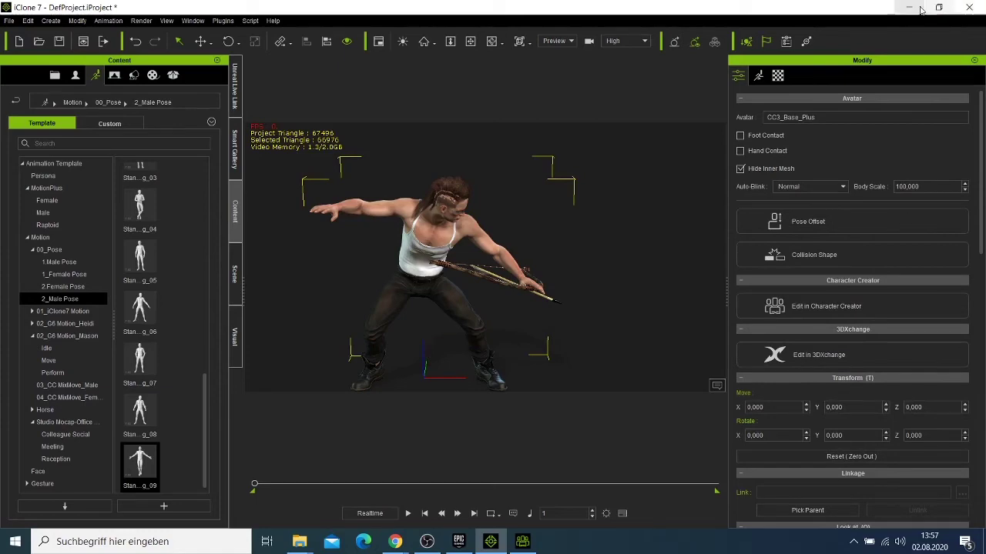
# Minimise iClone and Character Creator and launch Unreal Engine from the desktop.
pyautogui.click(915, 7)
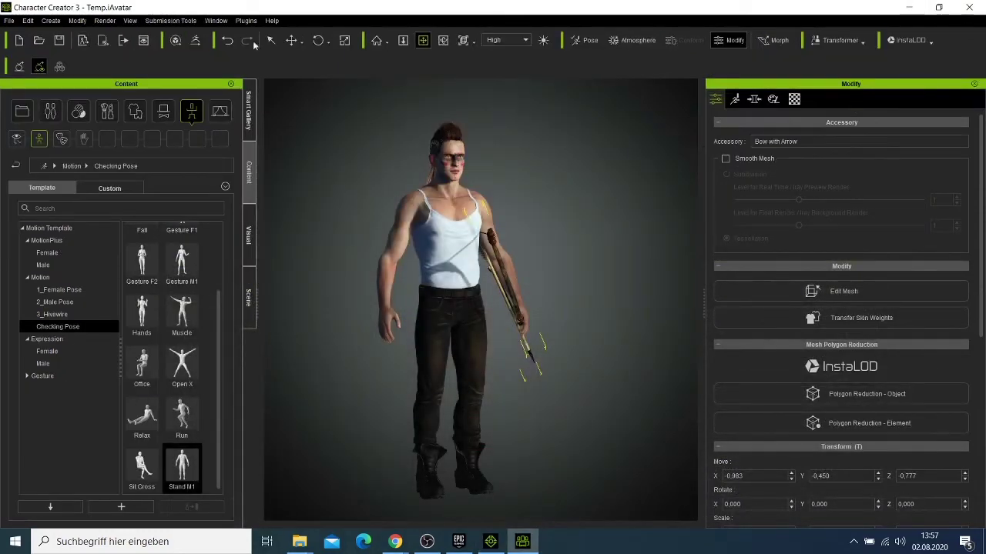
pyautogui.click(910, 9)
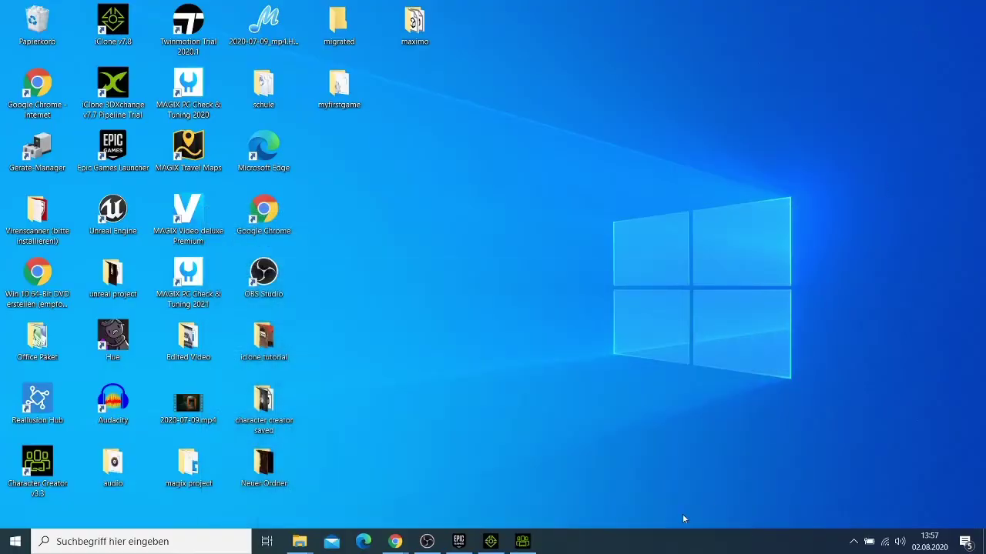
pyautogui.click(121, 218)
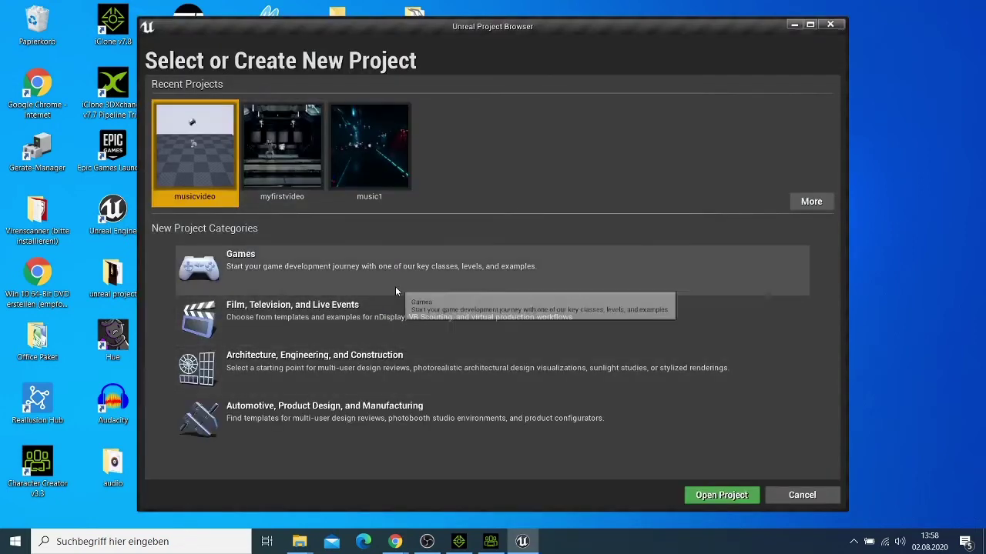
# Create a Games project from the Blank template, named iclonetest, with the default project settings and starter content.
pyautogui.click(396, 290)
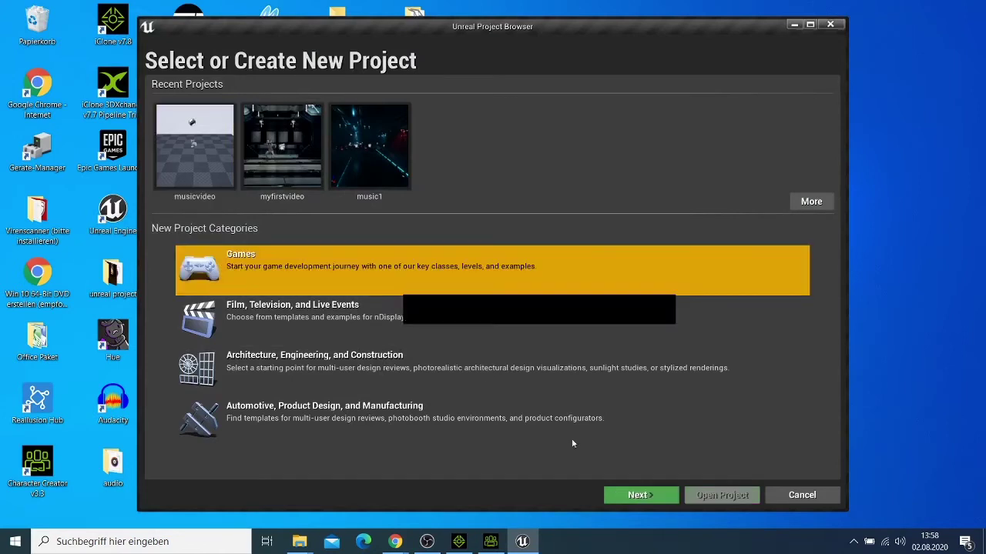
pyautogui.click(628, 495)
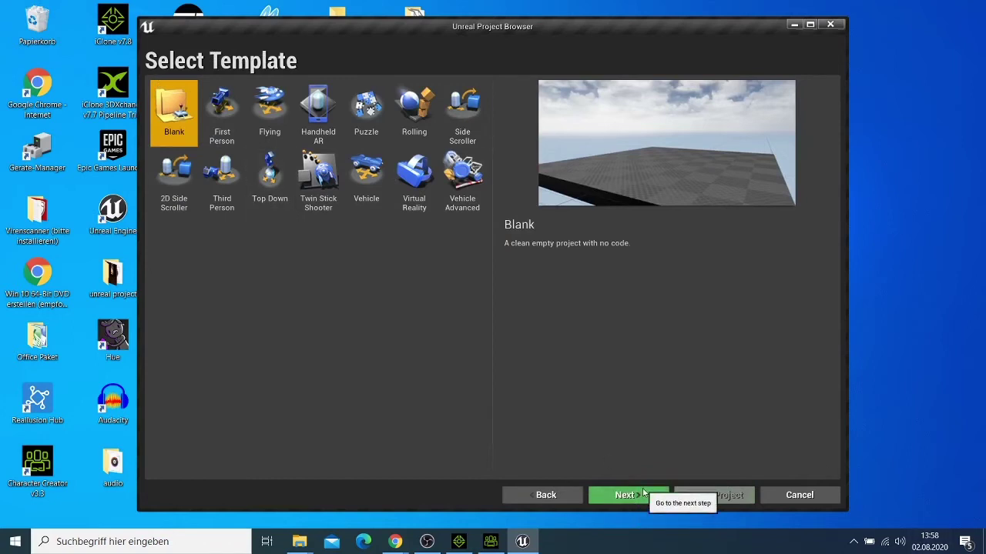
pyautogui.click(633, 500)
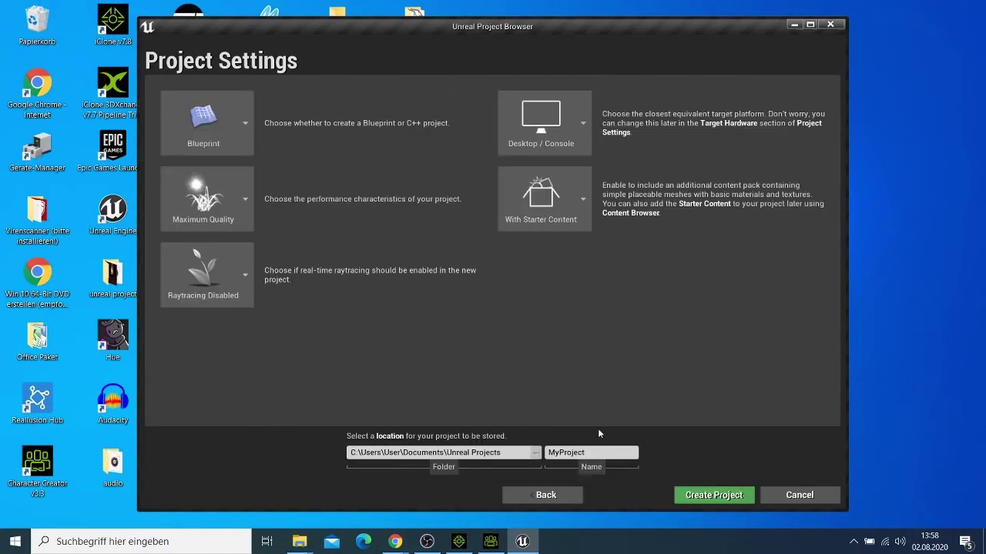
pyautogui.click(587, 453)
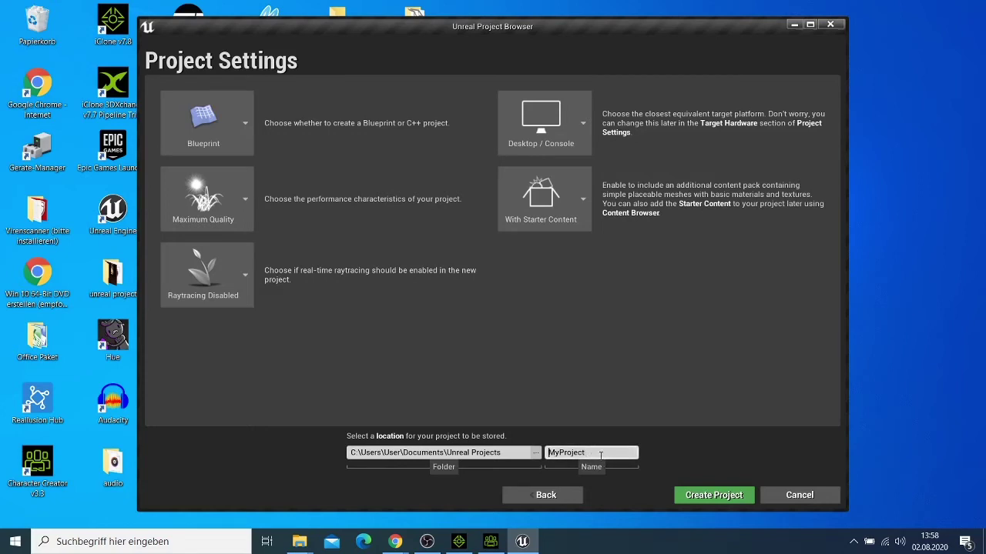
pyautogui.doubleClick(587, 453)
pyautogui.click(571, 467)
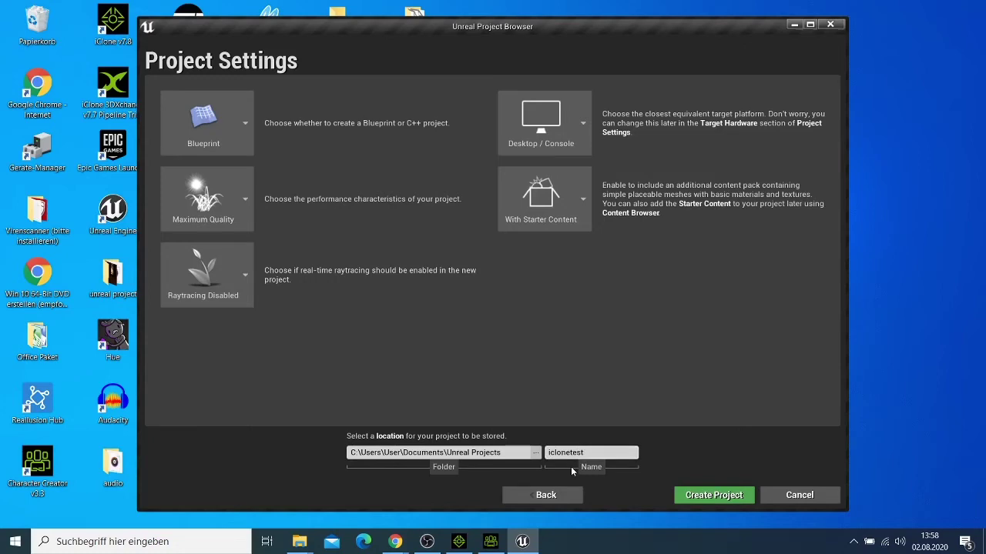
pyautogui.click(714, 496)
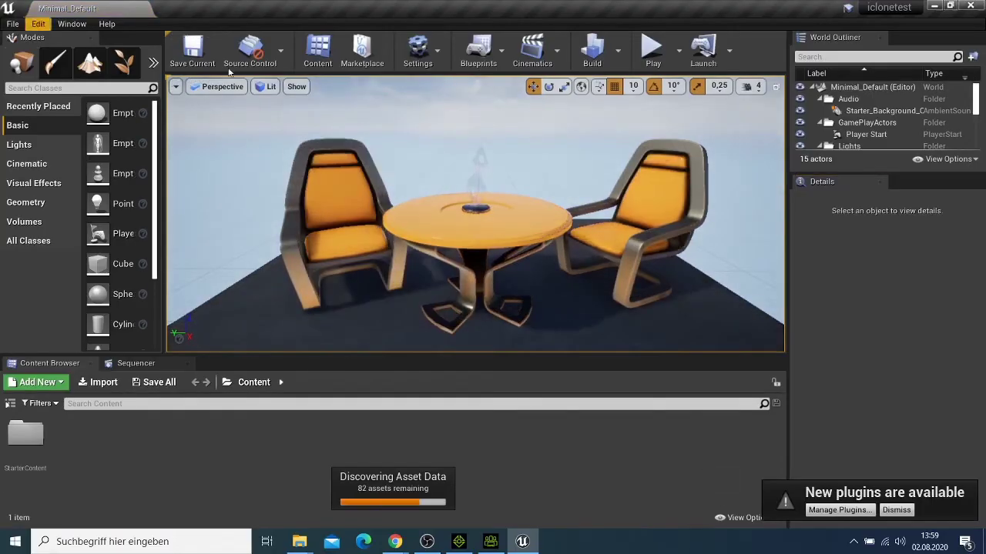
# Create a new level from the Default template in the iclonetest project.
pyautogui.click(6, 26)
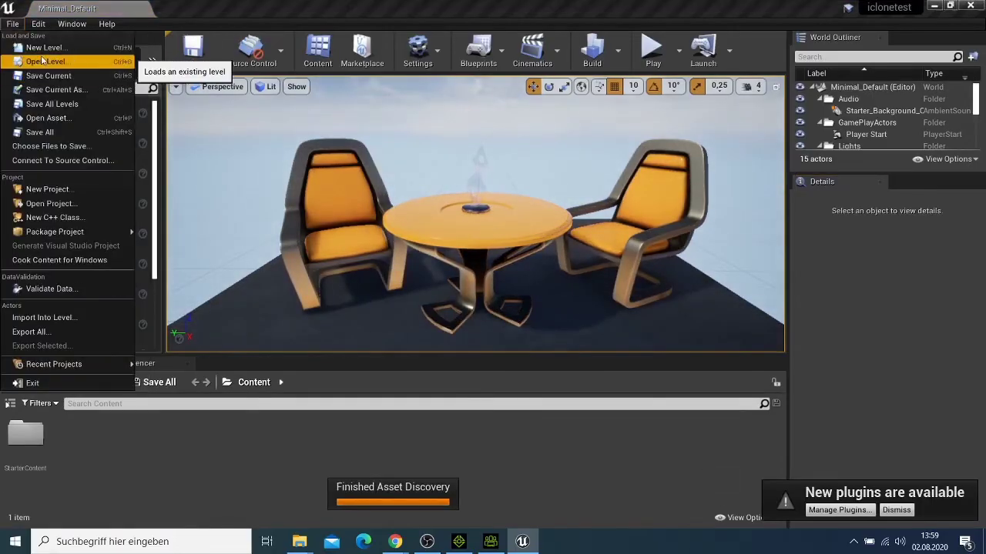
pyautogui.click(34, 43)
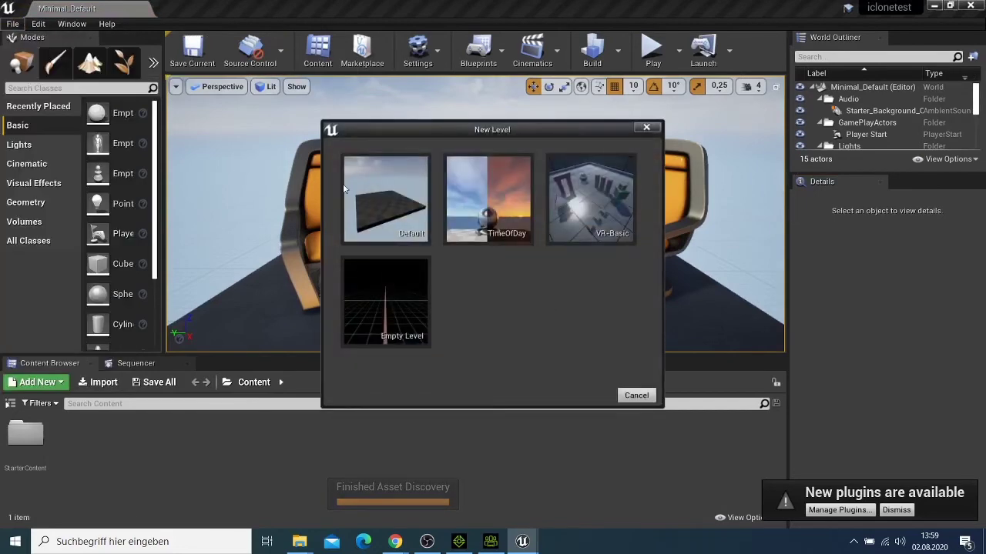
pyautogui.click(397, 202)
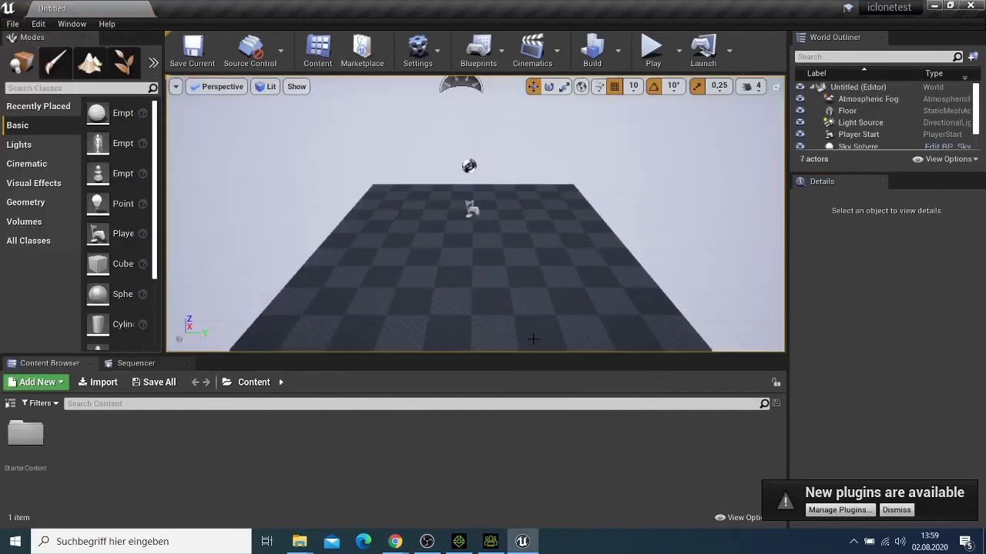
# Minimise Unreal Engine and switch back to iClone with the posed character.
pyautogui.click(934, 6)
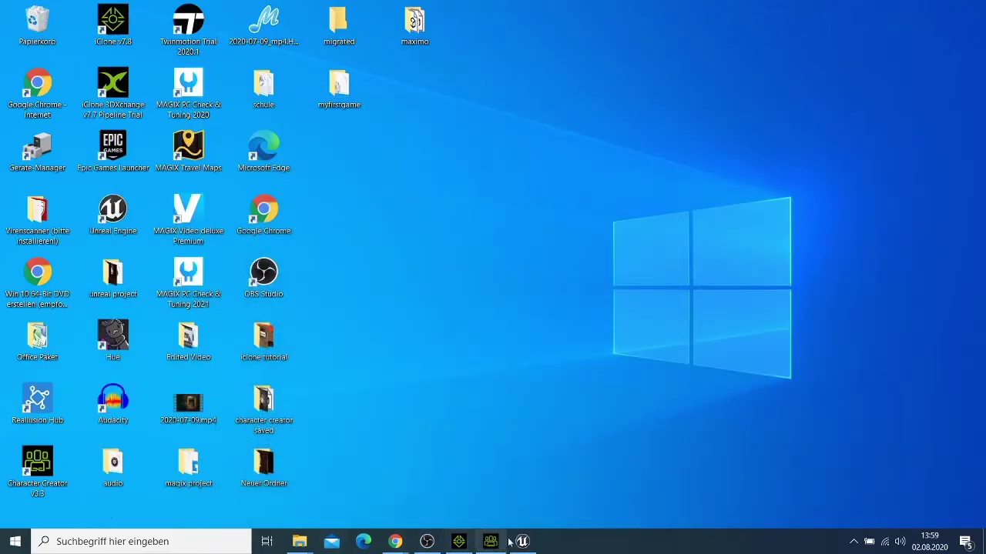
pyautogui.click(453, 545)
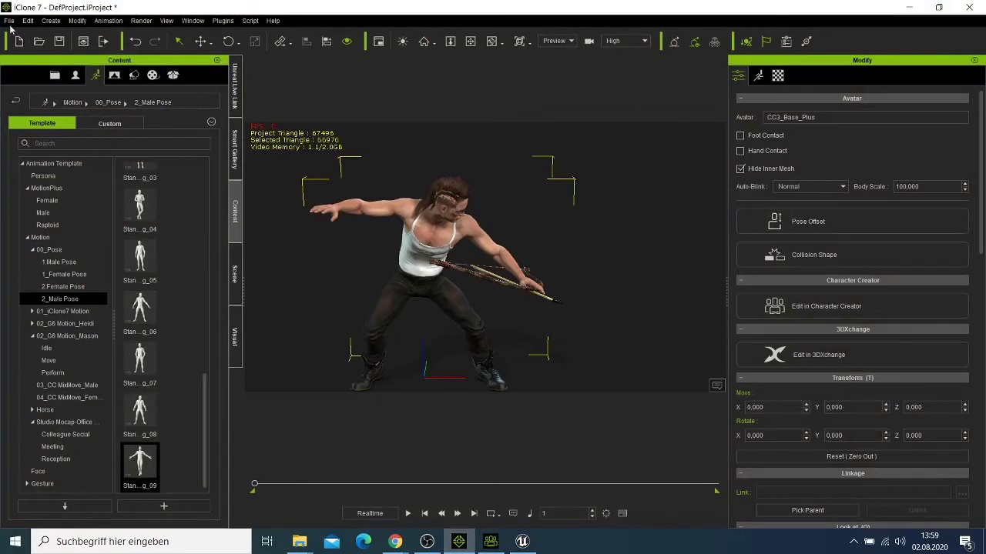
# Start an FBX export of the posed character with the Unreal target preset, leaving the range on the current frame.
pyautogui.click(9, 21)
pyautogui.moveTo(112, 115)
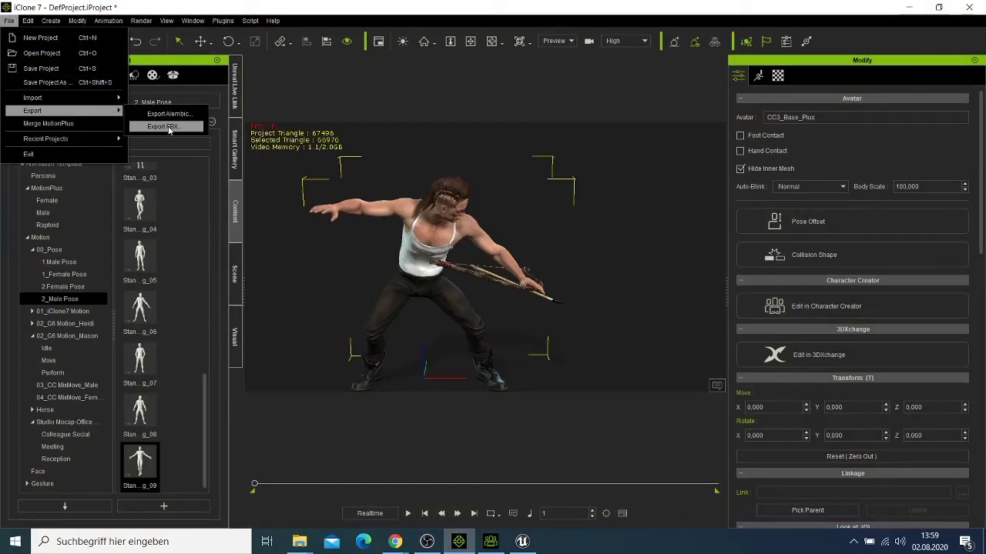
pyautogui.click(169, 130)
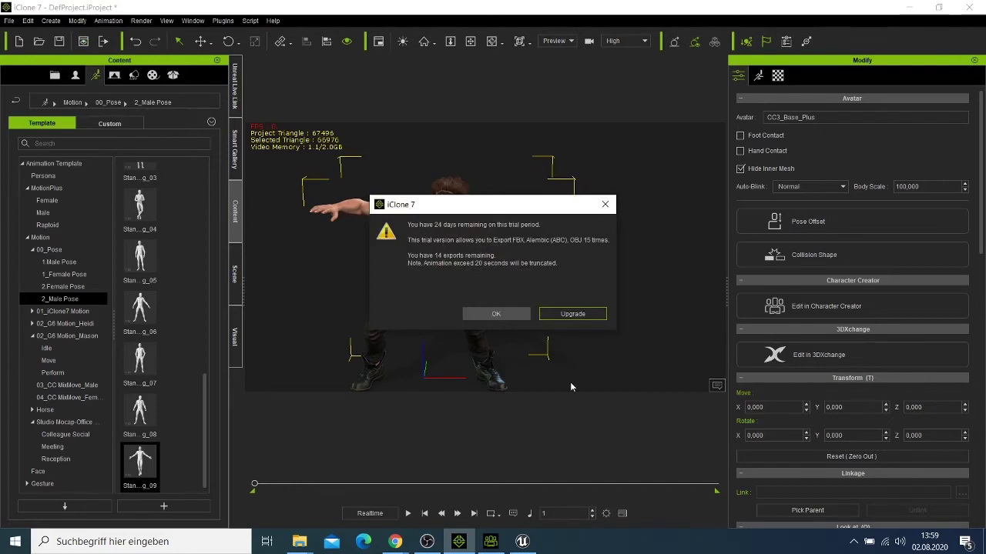
pyautogui.click(496, 315)
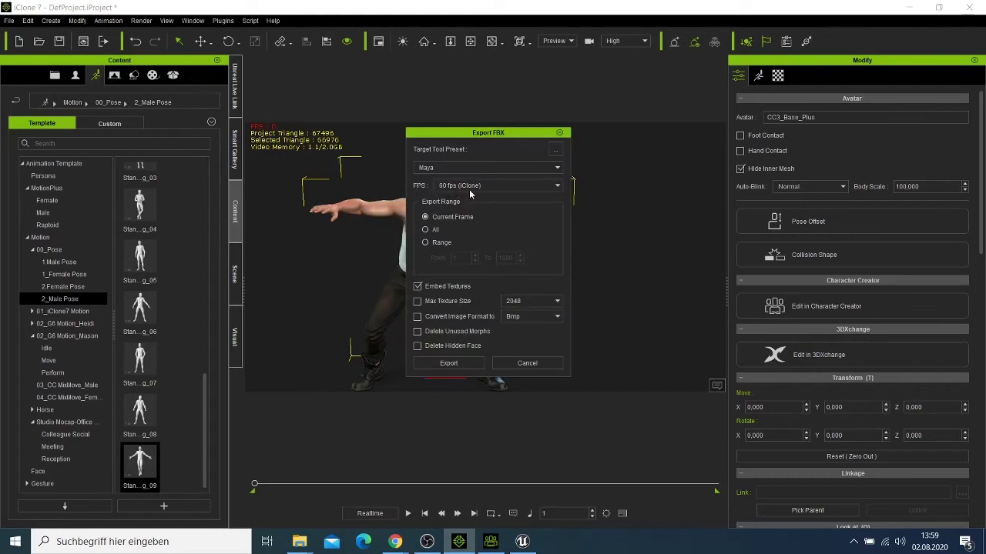
pyautogui.click(482, 168)
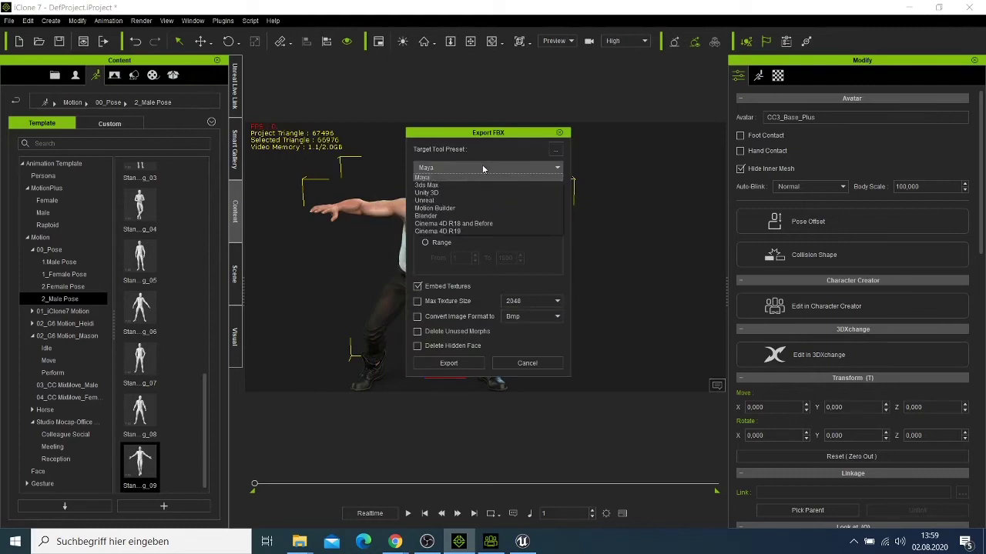
pyautogui.click(485, 201)
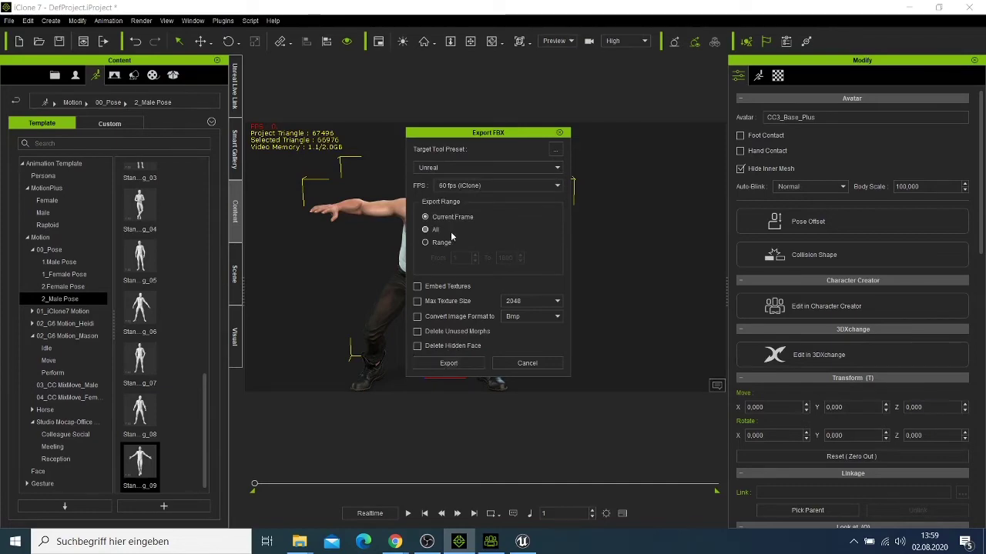
# Export the FBX file as man_with_arrow into the character creator saved folder on the desktop.
pyautogui.click(468, 365)
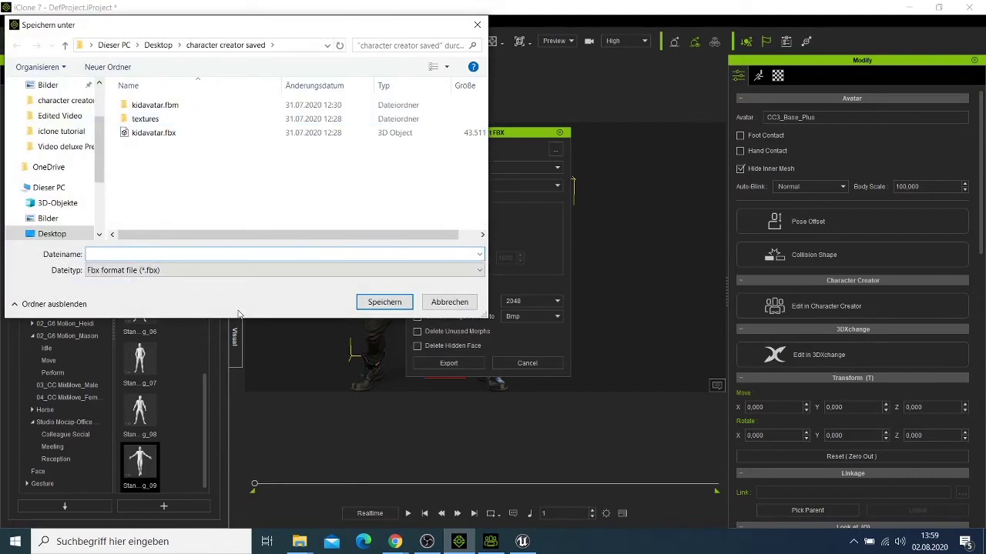
pyautogui.write('man with arrow')
pyautogui.click(383, 302)
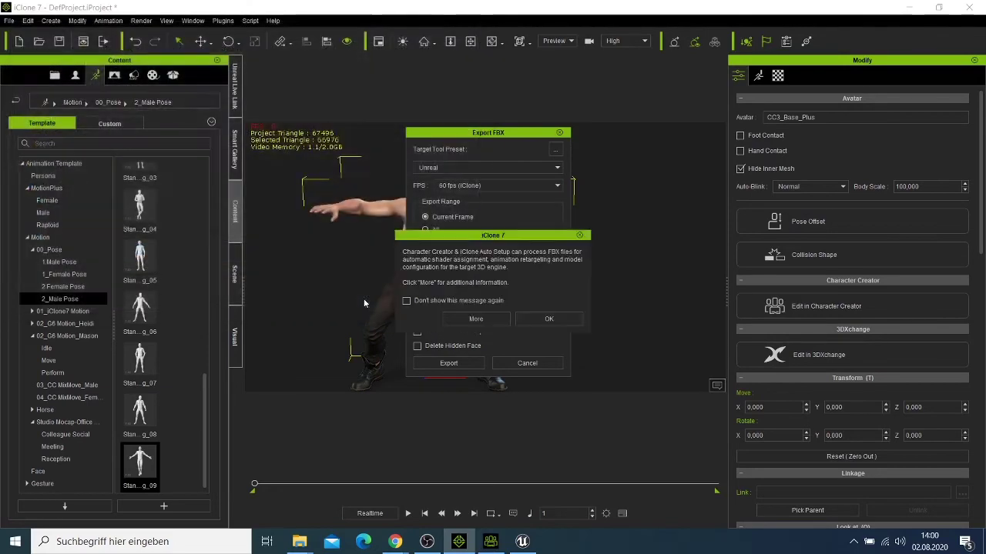
pyautogui.click(526, 322)
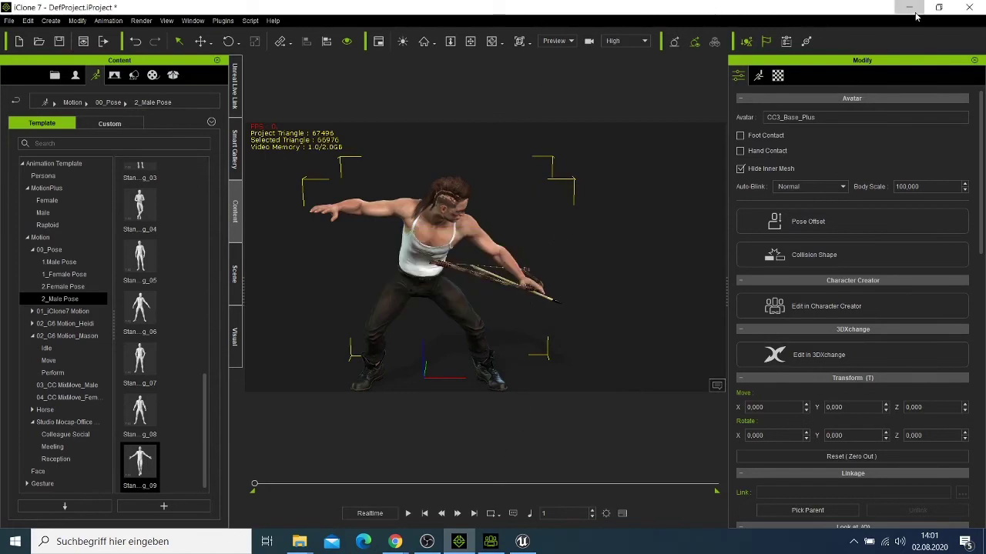
# Minimise iClone and check the exported man_with_arrow.fbx in the character creator saved folder on the desktop.
pyautogui.click(910, 7)
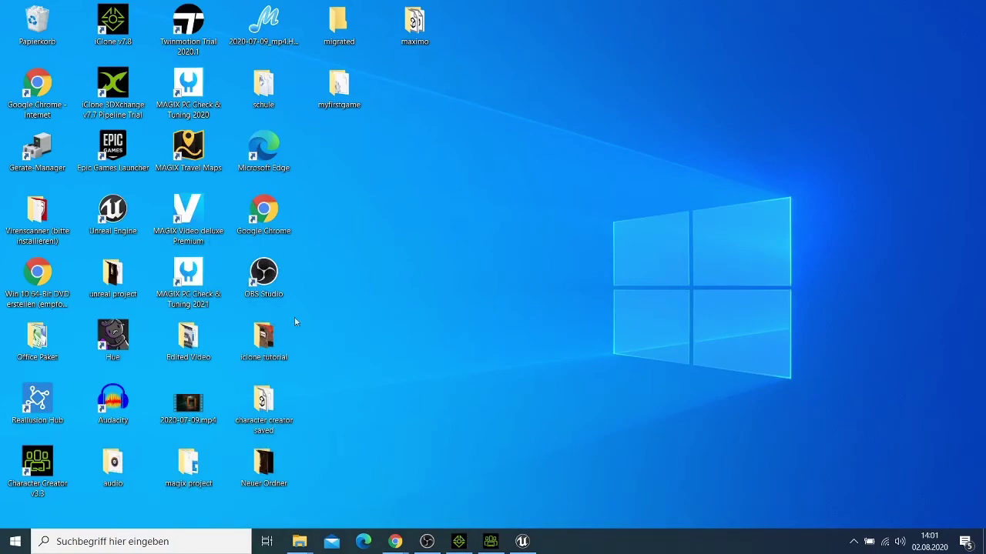
pyautogui.doubleClick(286, 431)
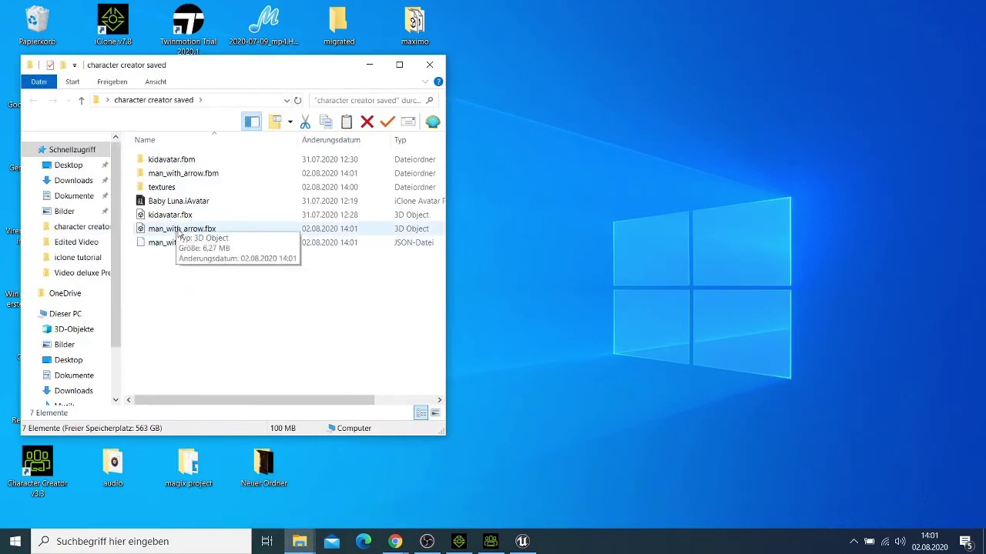
pyautogui.click(368, 64)
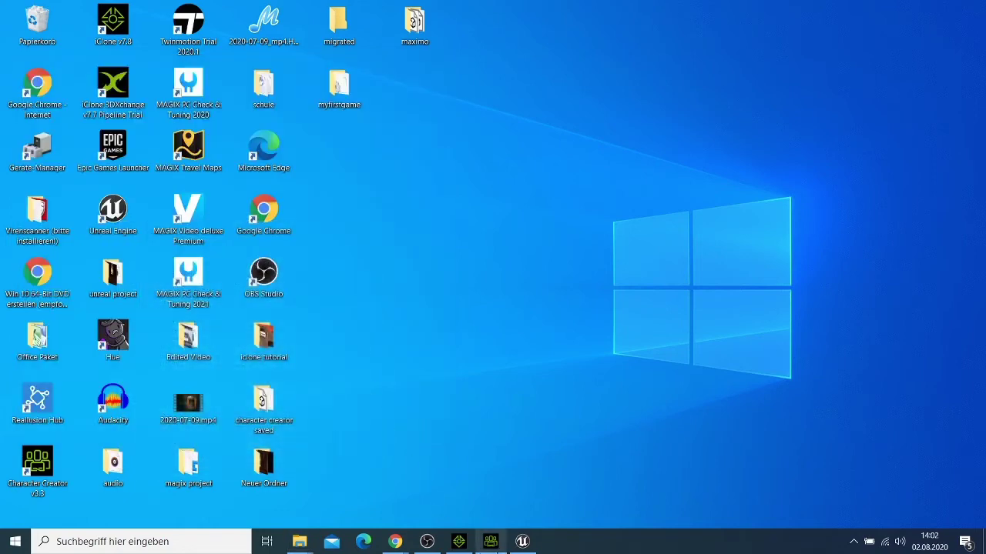
# Switch to Unreal Engine and choose man_with_arrow.fbx from the desktop's character creator saved folder for import into the level.
pyautogui.click(521, 542)
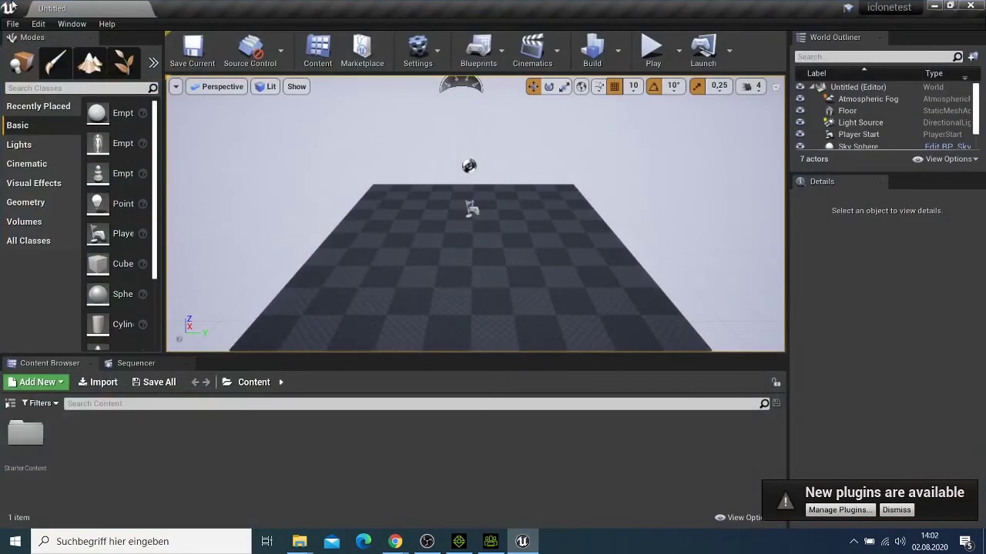
pyautogui.click(11, 23)
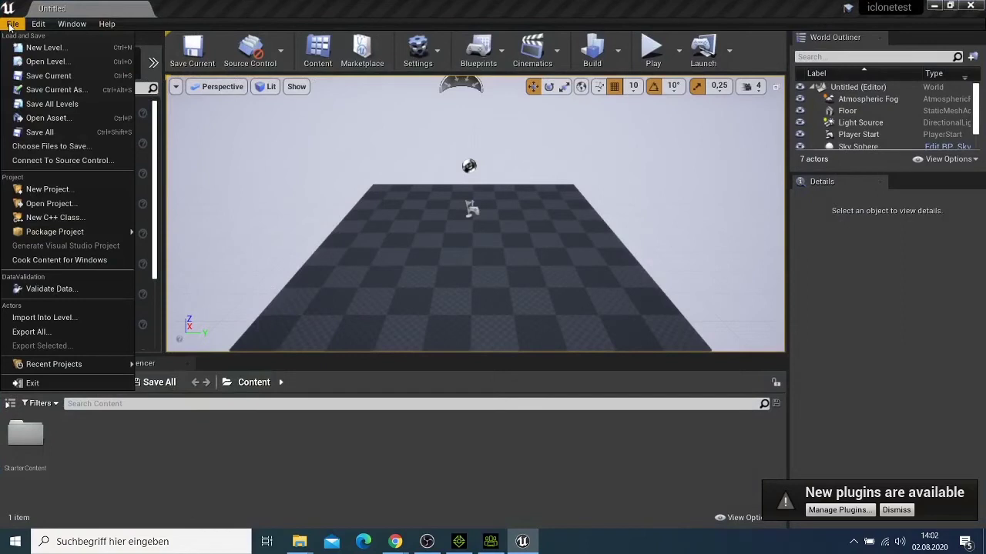
pyautogui.click(88, 323)
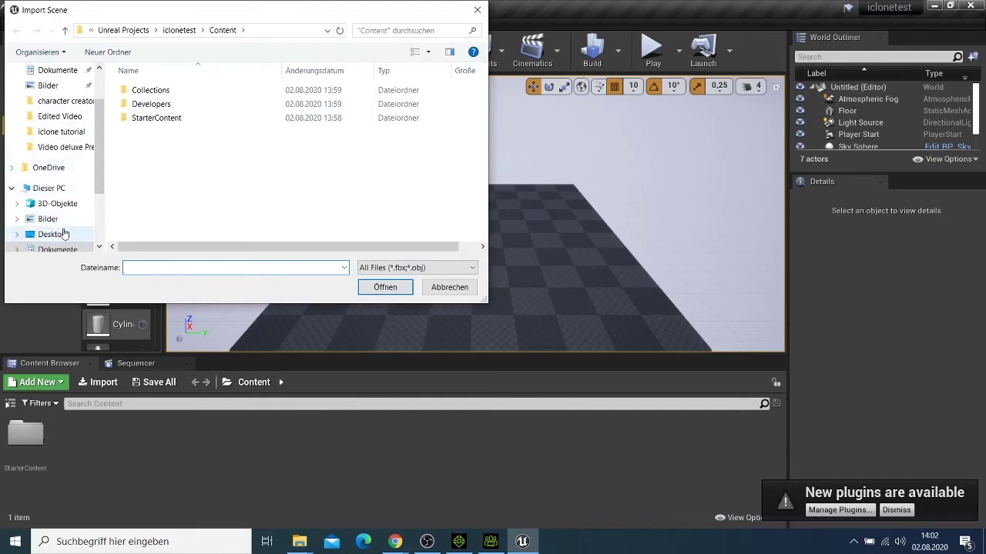
pyautogui.click(64, 234)
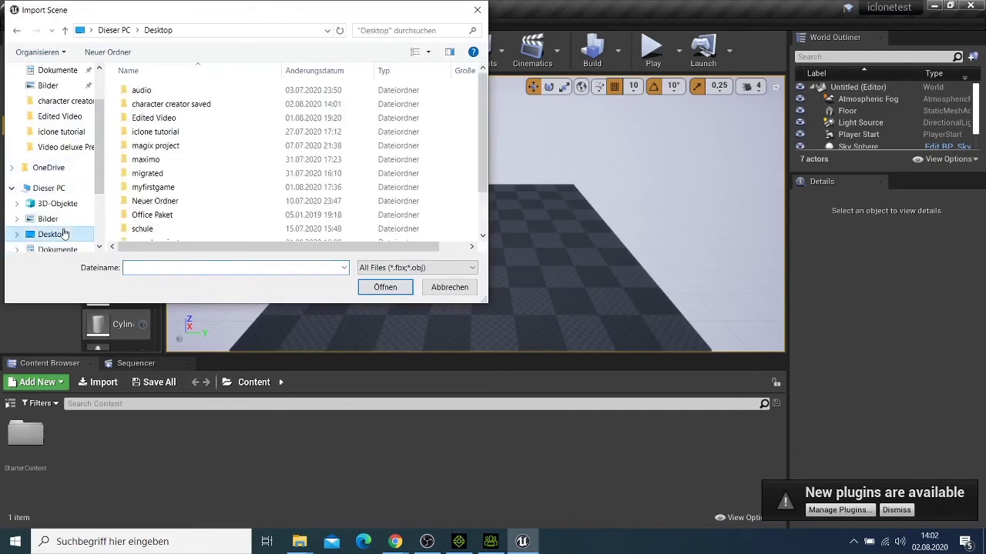
pyautogui.click(179, 108)
pyautogui.doubleClick(180, 108)
pyautogui.click(166, 146)
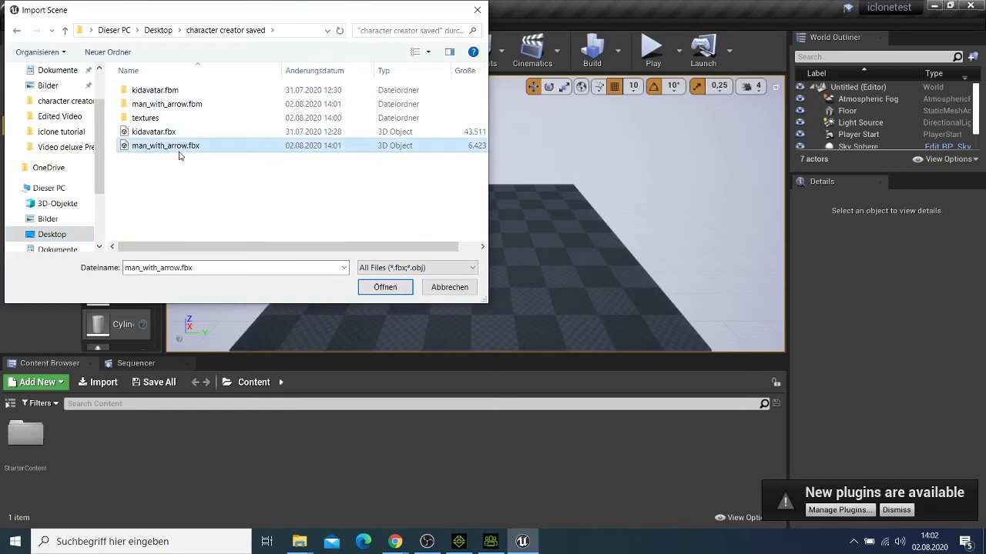
pyautogui.click(363, 284)
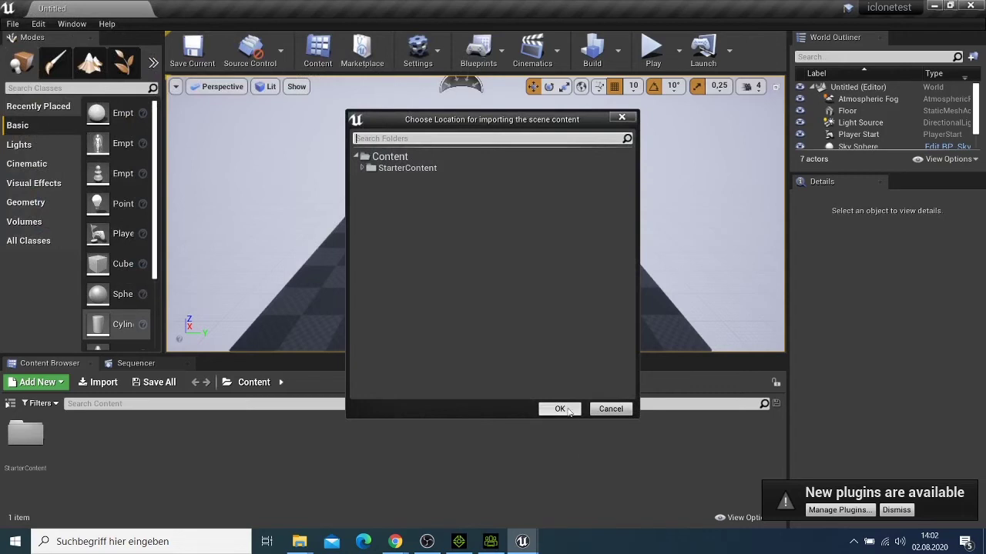
# Choose the StarterContent folder as the location for the imported scene content.
pyautogui.click(560, 409)
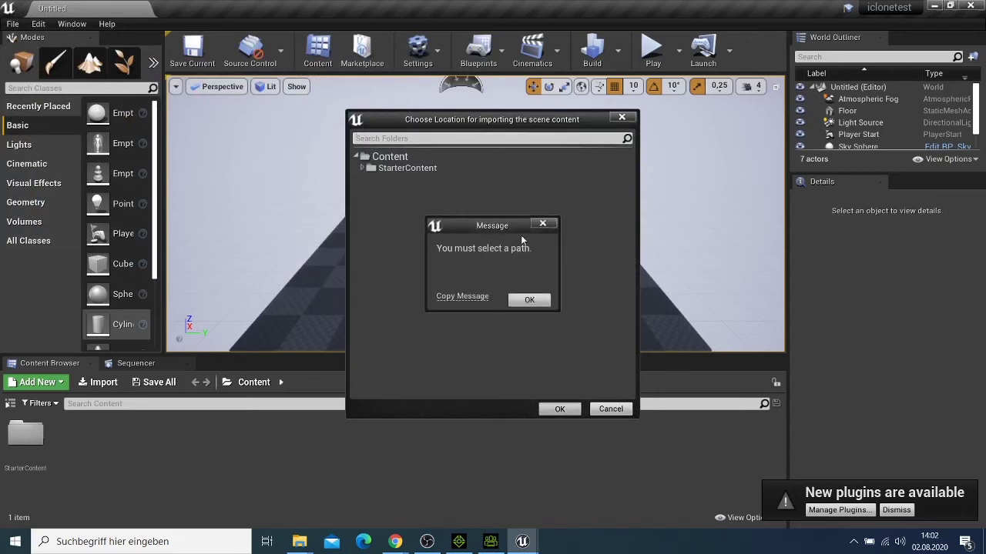
pyautogui.click(542, 224)
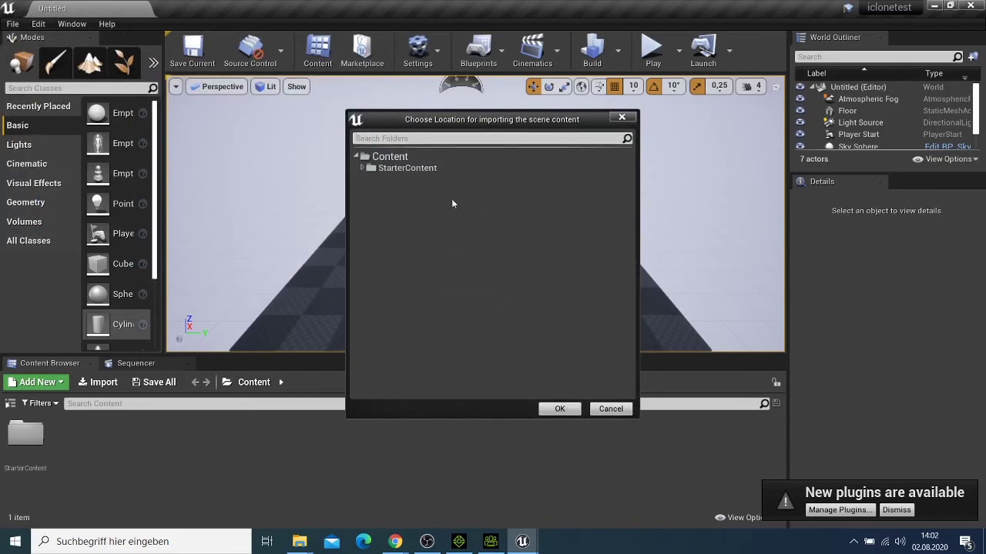
pyautogui.click(423, 170)
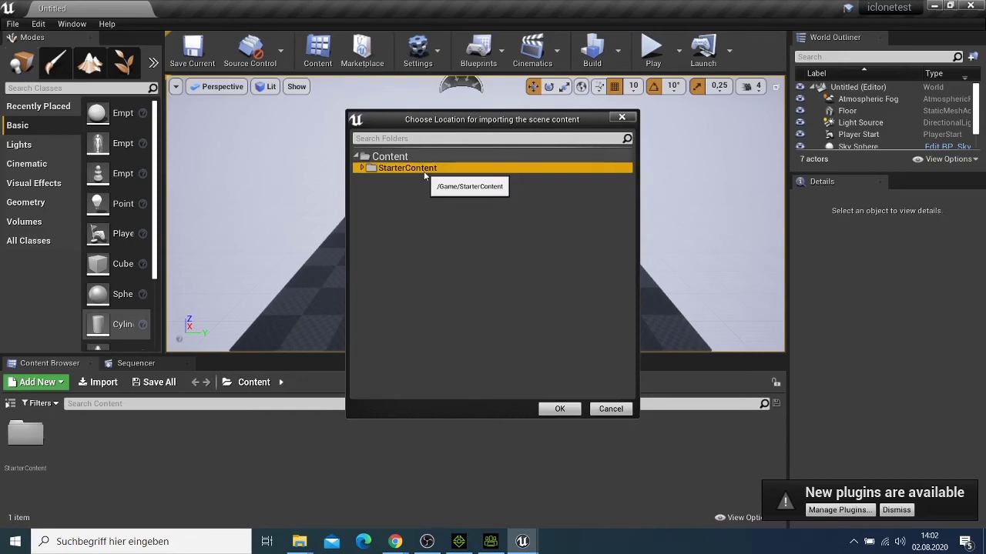
pyautogui.click(563, 408)
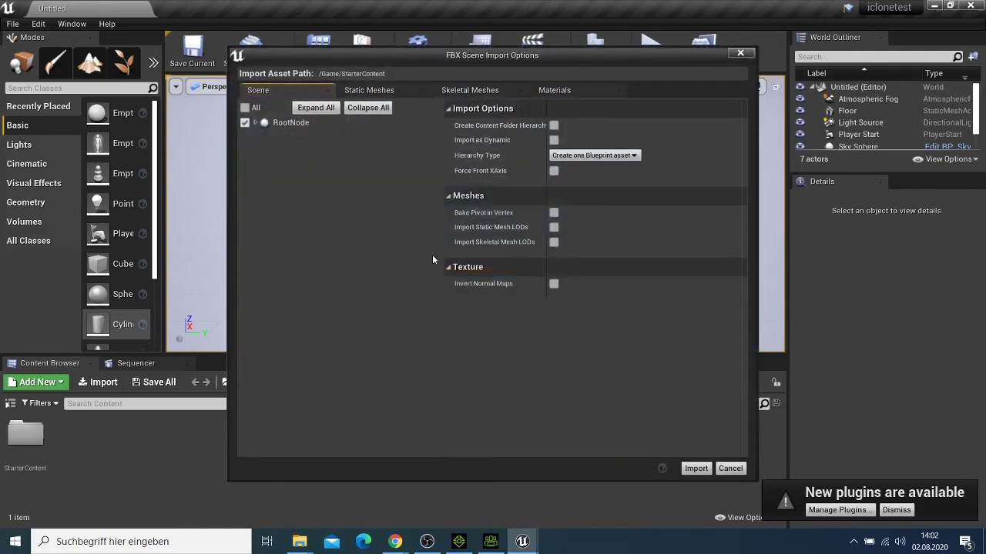
# Review the mesh and material options of the FBX scene and import it with the default settings.
pyautogui.click(375, 96)
pyautogui.click(460, 95)
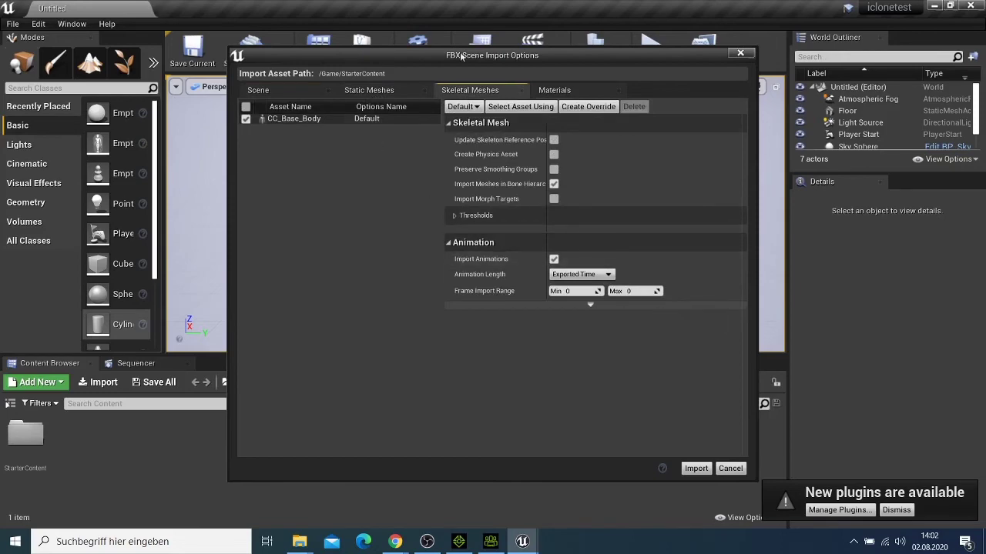
pyautogui.click(548, 92)
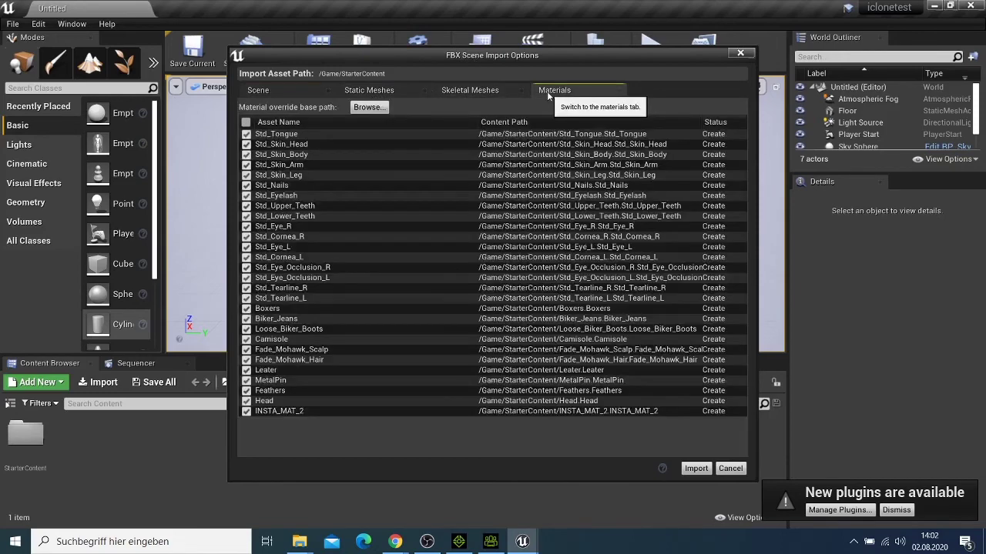
pyautogui.click(261, 91)
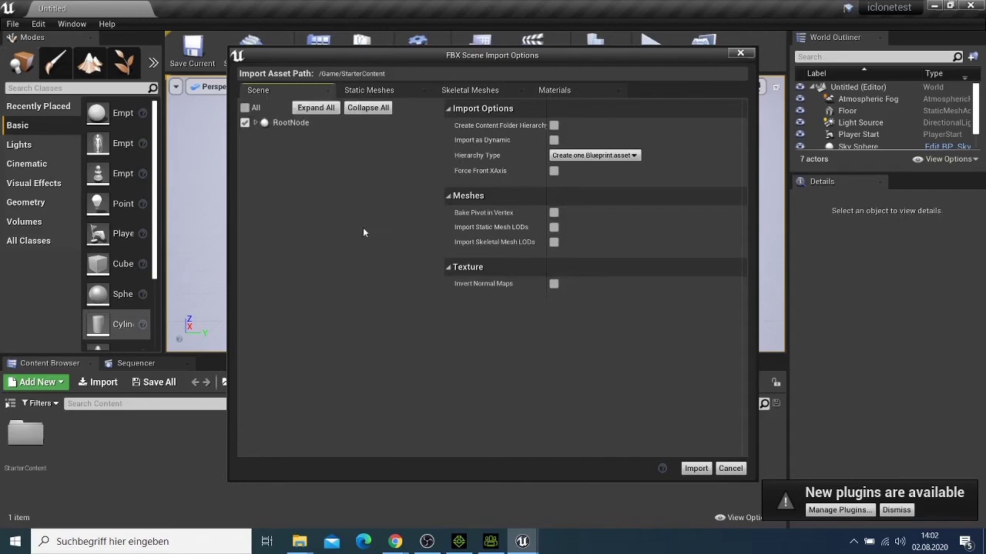
pyautogui.click(689, 469)
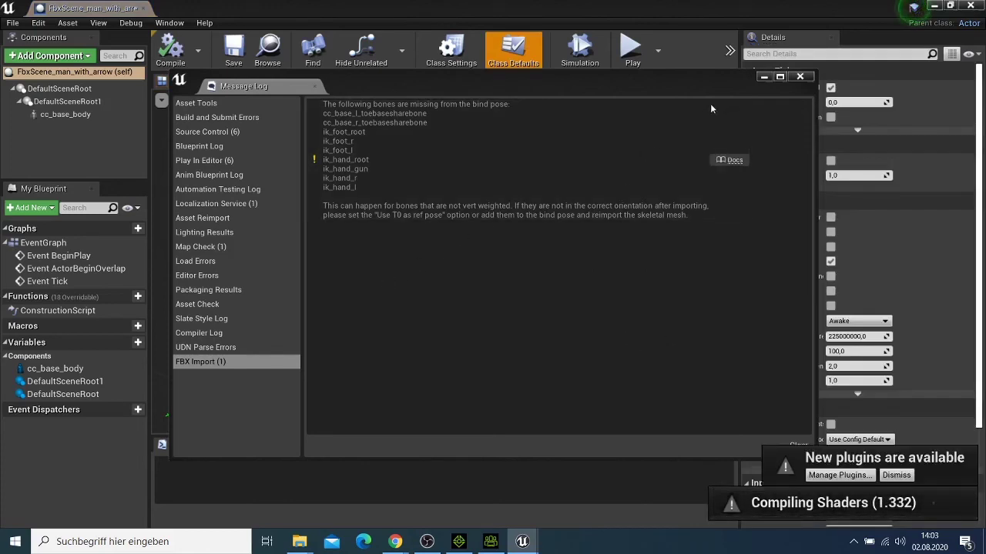
# Dismiss the import message log, inspect the imported character in the blueprint viewport, and close the blueprint editor.
pyautogui.click(800, 77)
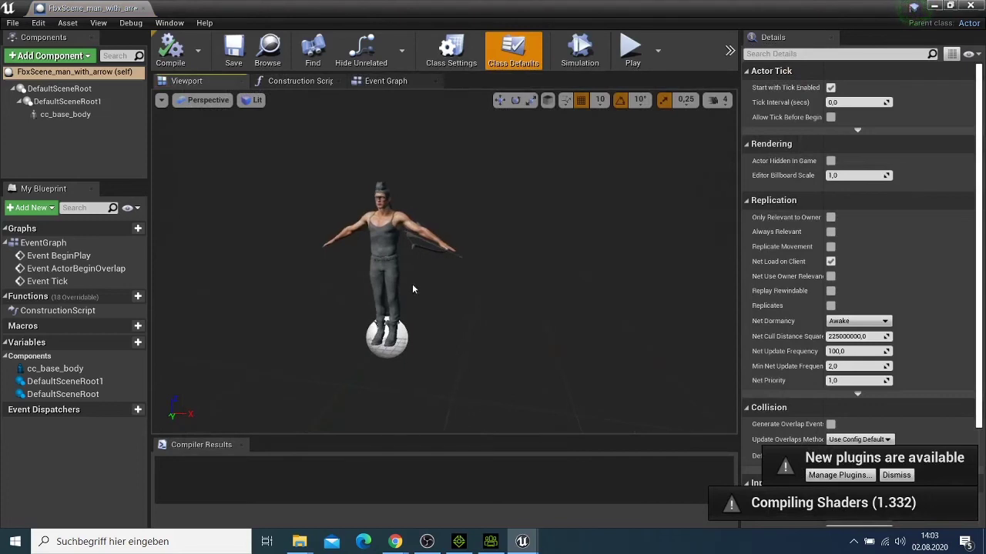
pyautogui.scroll(5, 412, 287)
pyautogui.scroll(-6, 412, 286)
pyautogui.scroll(3, 411, 289)
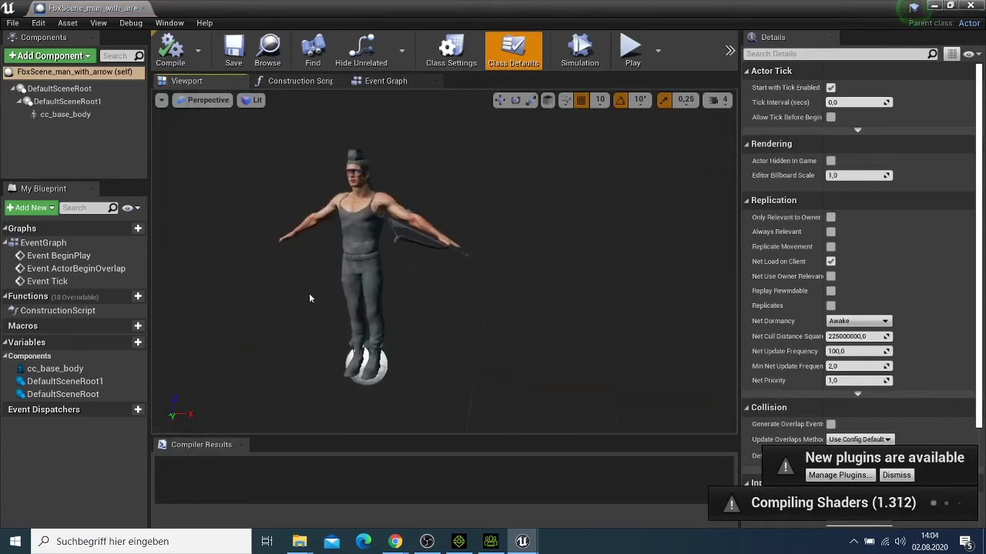
pyautogui.moveTo(309, 291)
pyautogui.mouseDown()
pyautogui.moveTo(328, 274)
pyautogui.moveTo(301, 288)
pyautogui.mouseUp()
pyautogui.scroll(3, 320, 288)
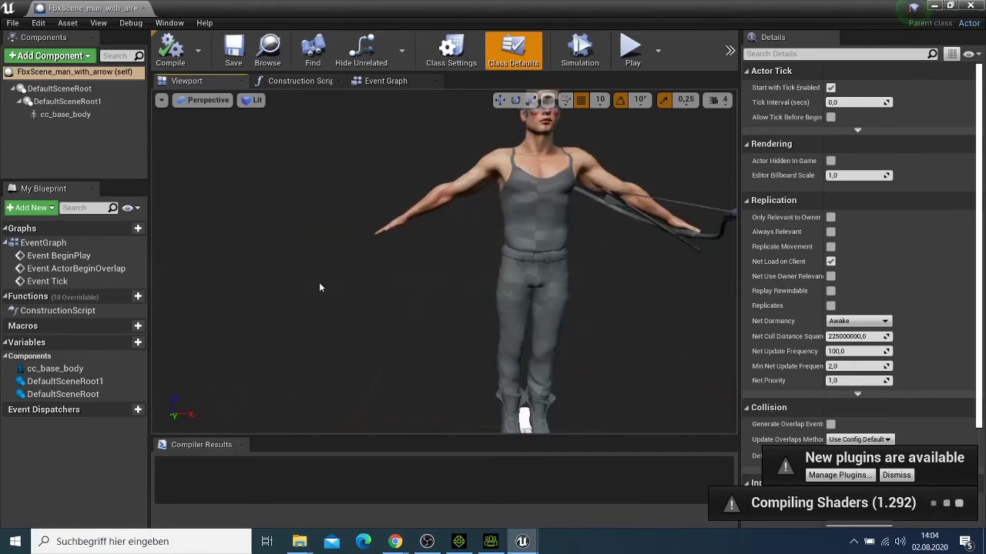
pyautogui.scroll(-3, 320, 287)
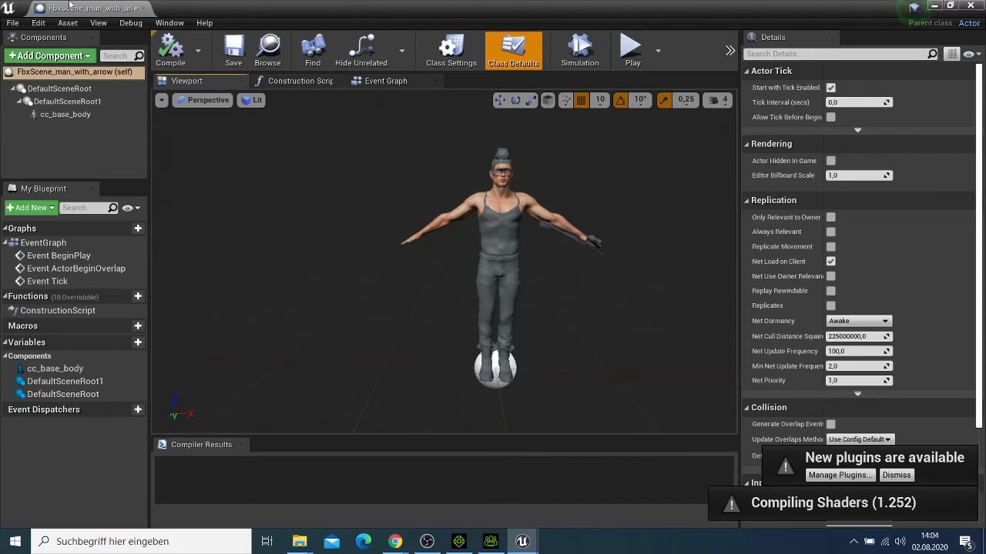
pyautogui.click(144, 8)
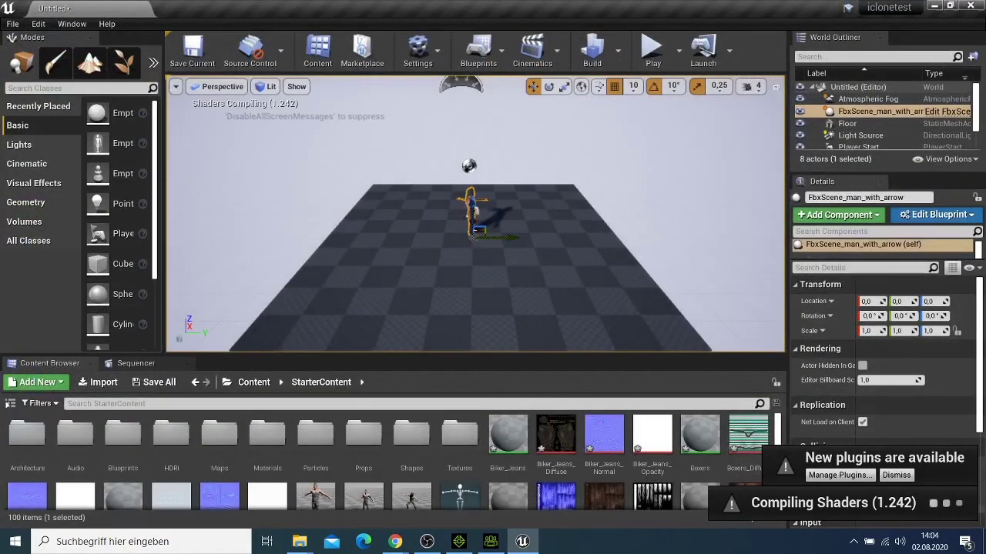
# Examine the character placed in the level and look through the imported character assets in the StarterContent folder.
pyautogui.moveTo(409, 265); pyautogui.dragTo(337, 265, button='right')
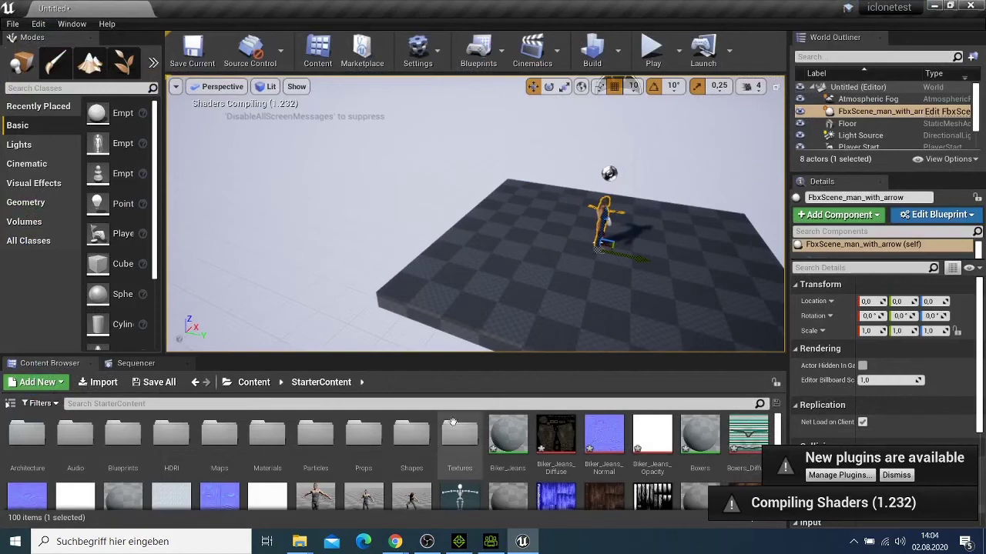
pyautogui.scroll(-2, 384, 470)
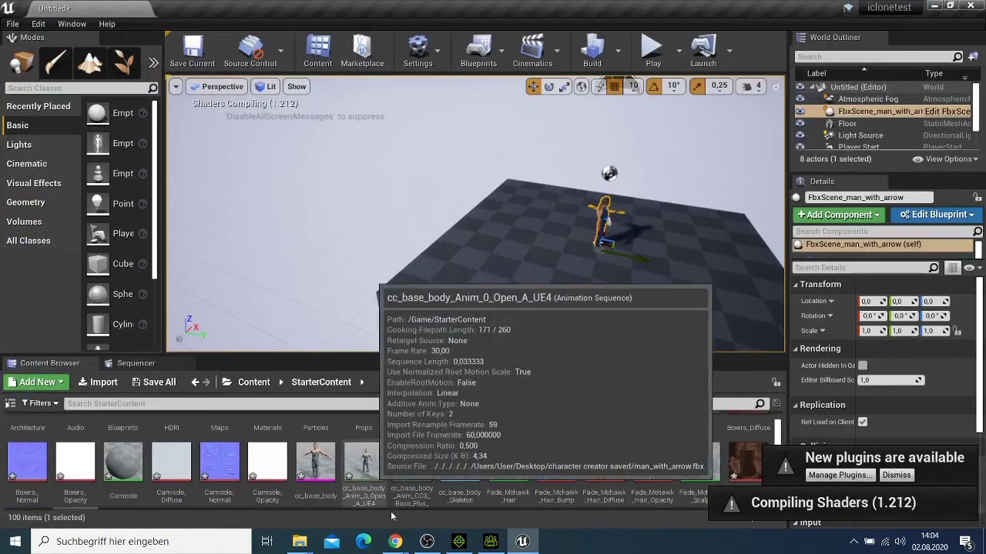
pyautogui.moveTo(408, 473)
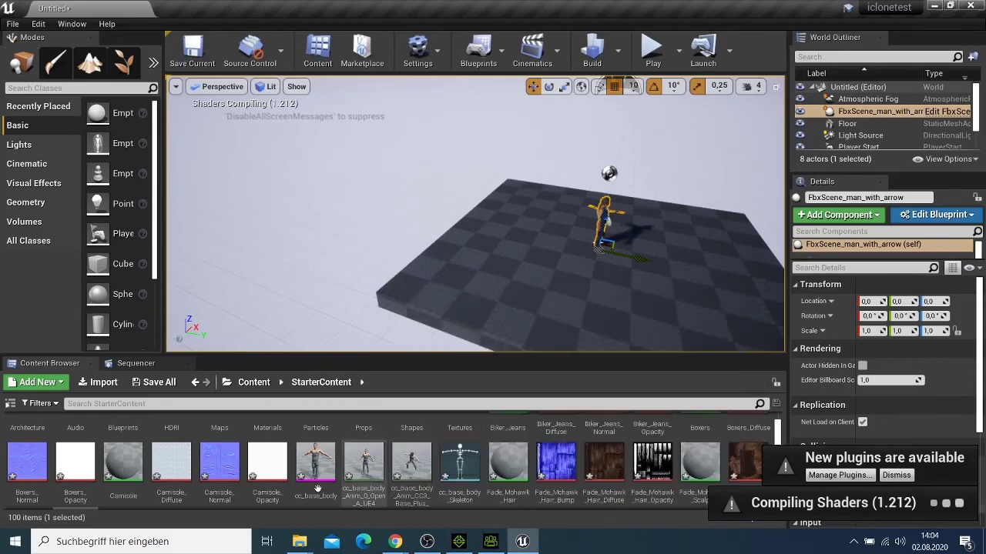
pyautogui.scroll(2, 347, 487)
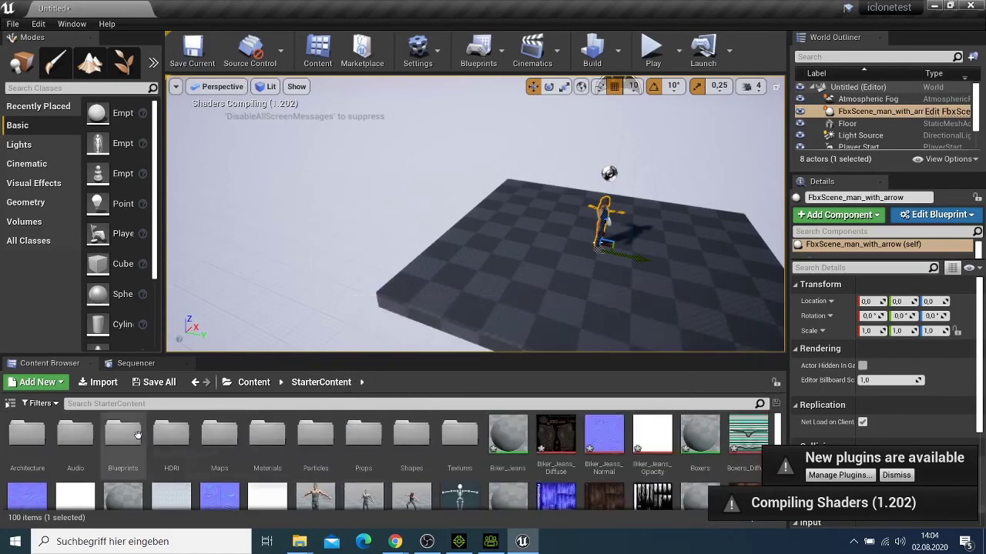
pyautogui.moveTo(428, 502)
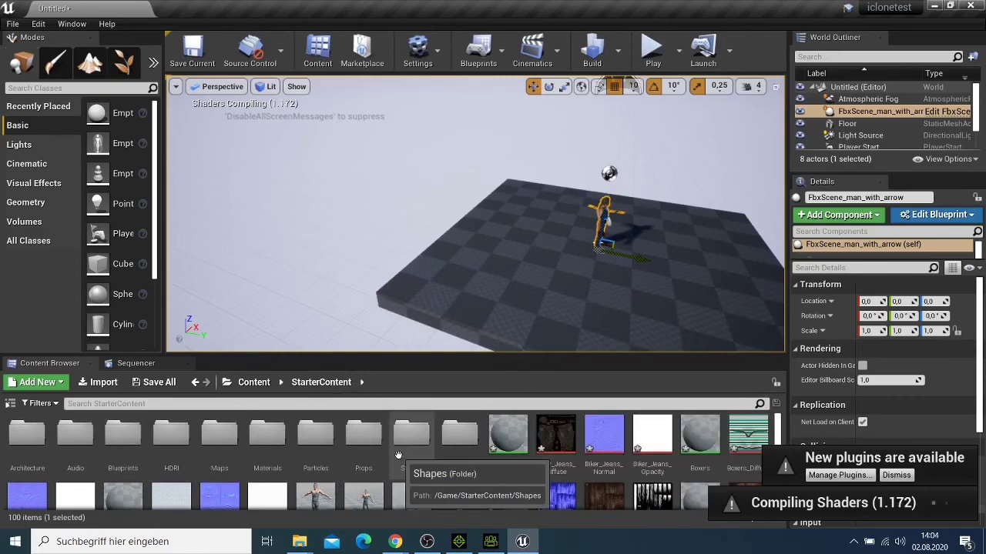
# Browse the imported materials, textures, meshes and animation assets in the StarterContent folder.
pyautogui.scroll(-4, 398, 457)
pyautogui.scroll(-3, 398, 458)
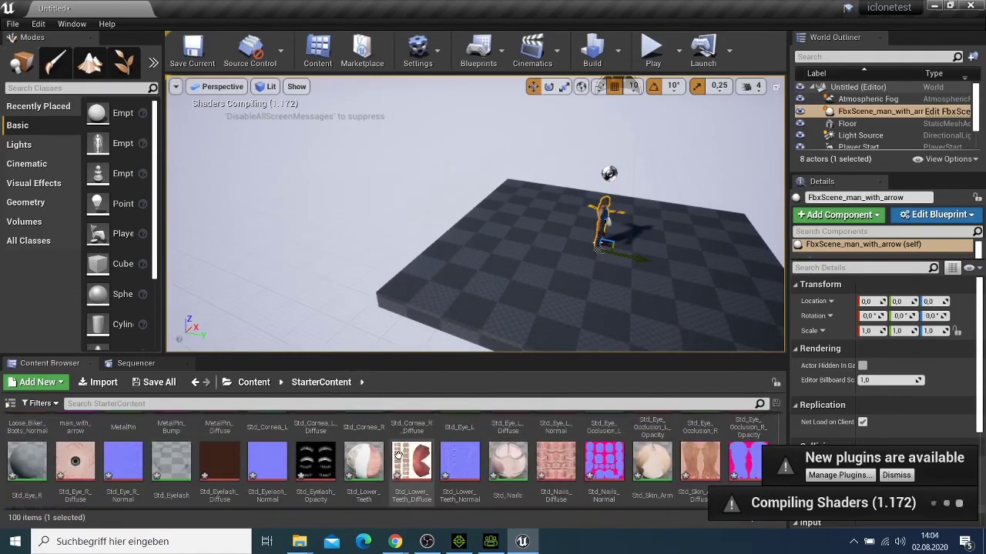
pyautogui.scroll(3, 398, 457)
pyautogui.scroll(2, 77, 454)
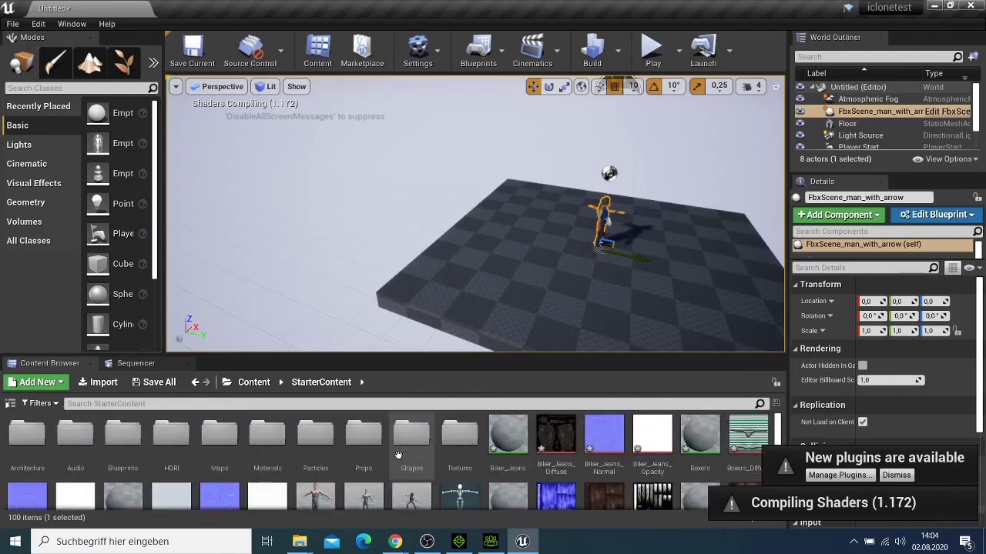
pyautogui.scroll(-1, 93, 447)
pyautogui.scroll(1, 105, 437)
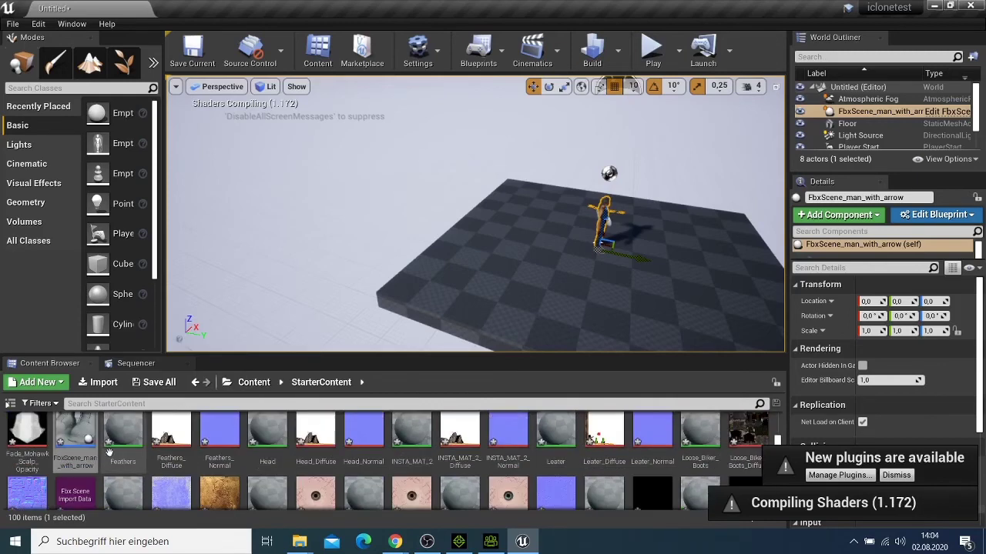
pyautogui.scroll(1, 284, 470)
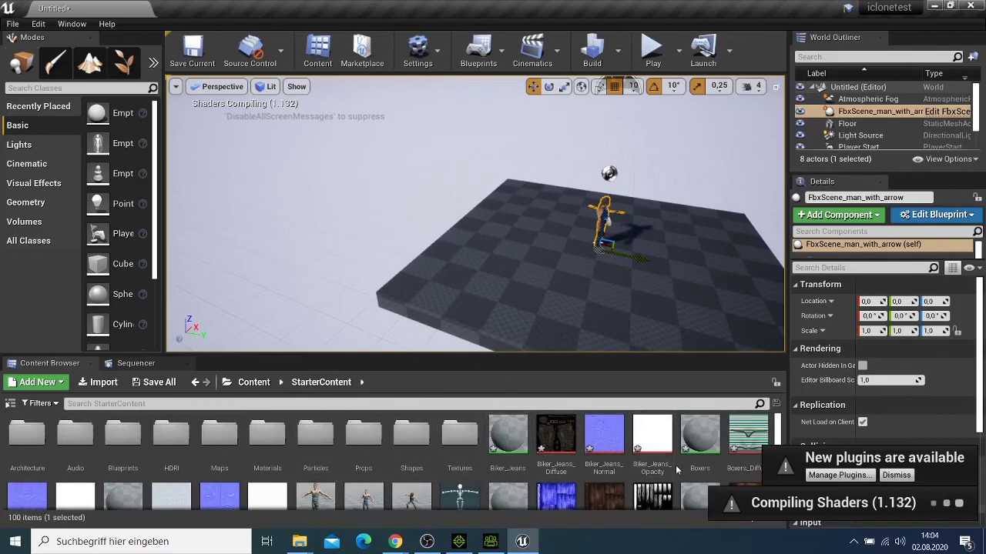
pyautogui.scroll(-1, 431, 462)
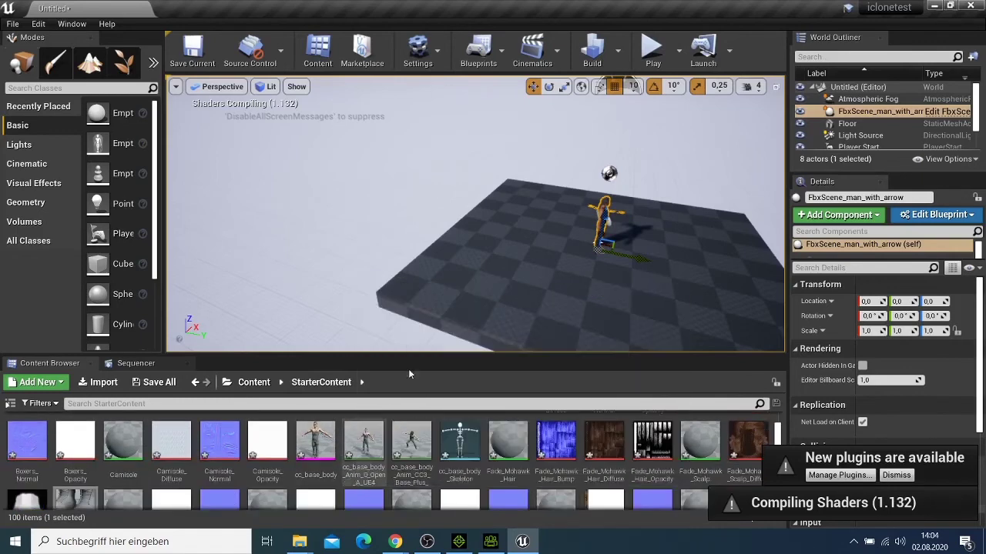
pyautogui.scroll(1, 578, 262)
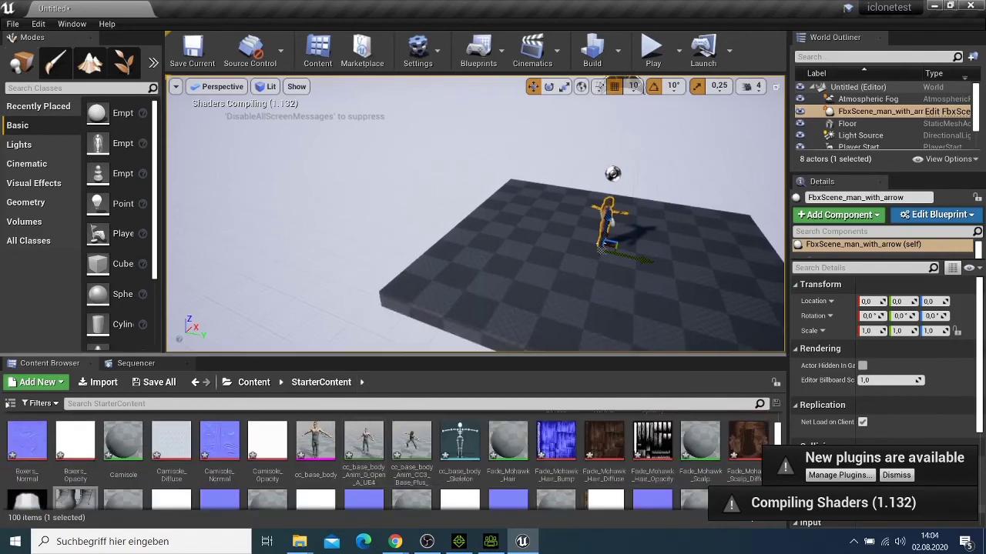
# Examine the imported character and its bow in the level from the front, both up close and at full length.
pyautogui.keyDown('alt'); pyautogui.moveTo(493, 231); pyautogui.dragTo(247, 231); pyautogui.keyUp('alt')
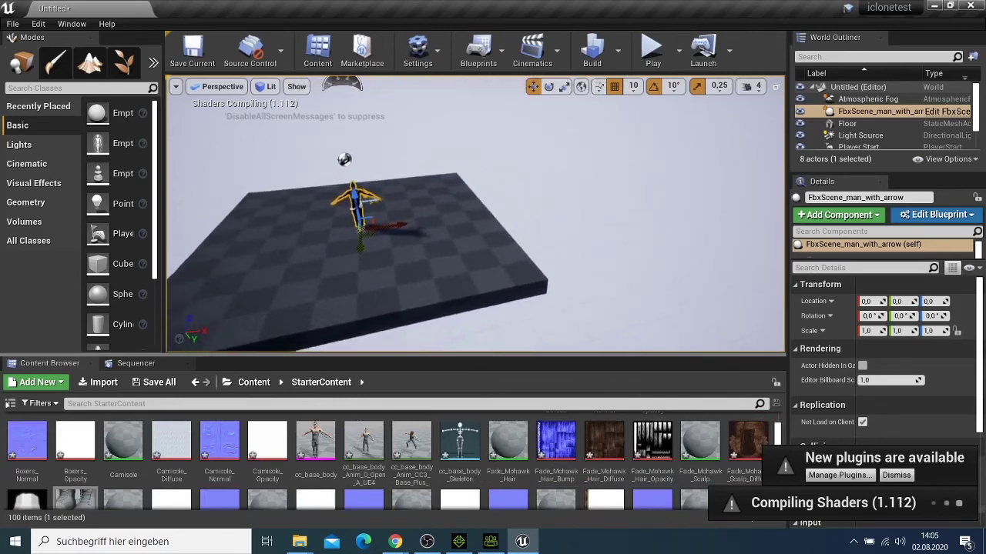
pyautogui.moveTo(521, 274)
pyautogui.keyDown('alt'); pyautogui.mouseDown()
pyautogui.moveTo(522, 254)
pyautogui.moveTo(524, 273)
pyautogui.moveTo(562, 273)
pyautogui.moveTo(523, 282)
pyautogui.mouseUp(); pyautogui.keyUp('alt')
pyautogui.scroll(4, 521, 273)
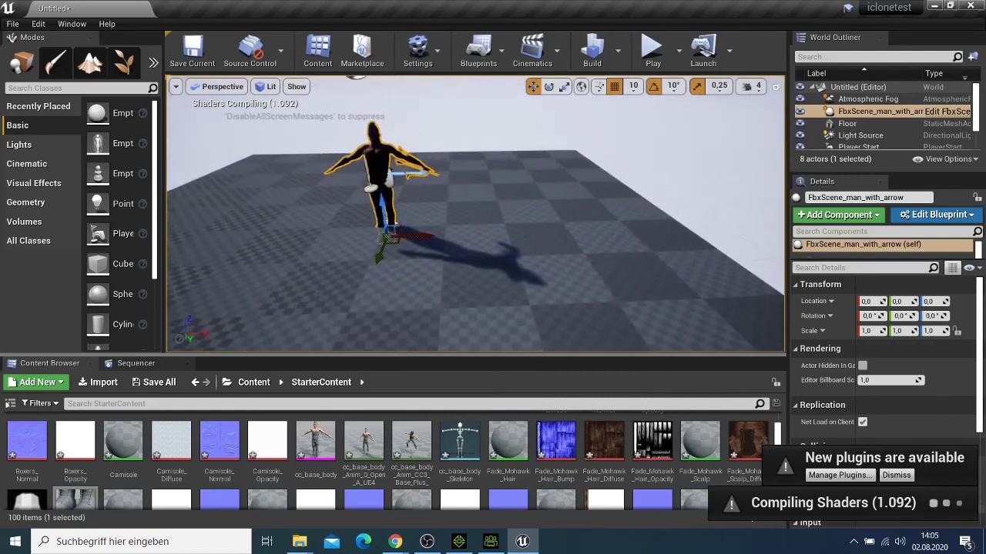
pyautogui.moveTo(395, 253)
pyautogui.keyDown('alt'); pyautogui.mouseDown()
pyautogui.moveTo(415, 255)
pyautogui.moveTo(395, 252)
pyautogui.mouseUp(); pyautogui.keyUp('alt')
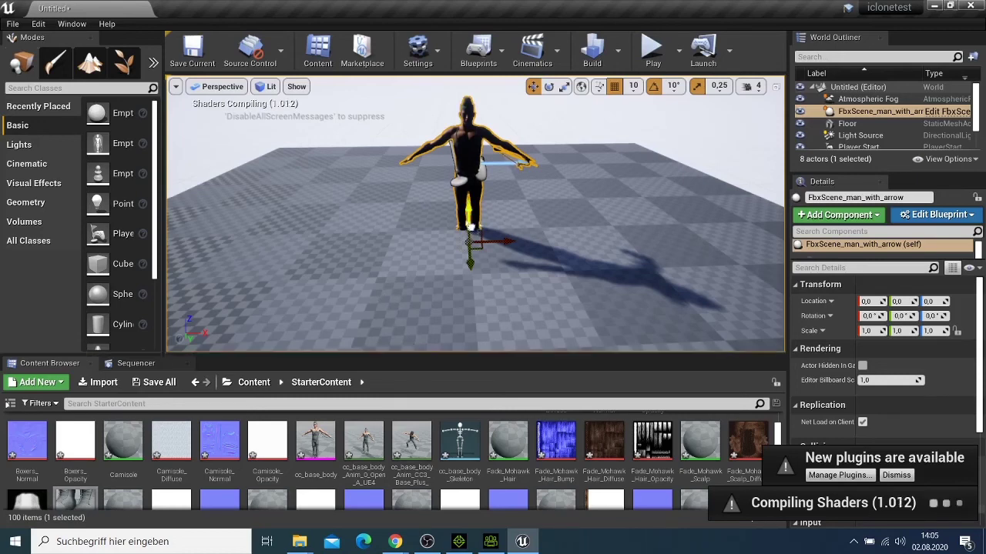
pyautogui.moveTo(469, 226); pyautogui.dragTo(472, 254)
pyautogui.scroll(2, 513, 287)
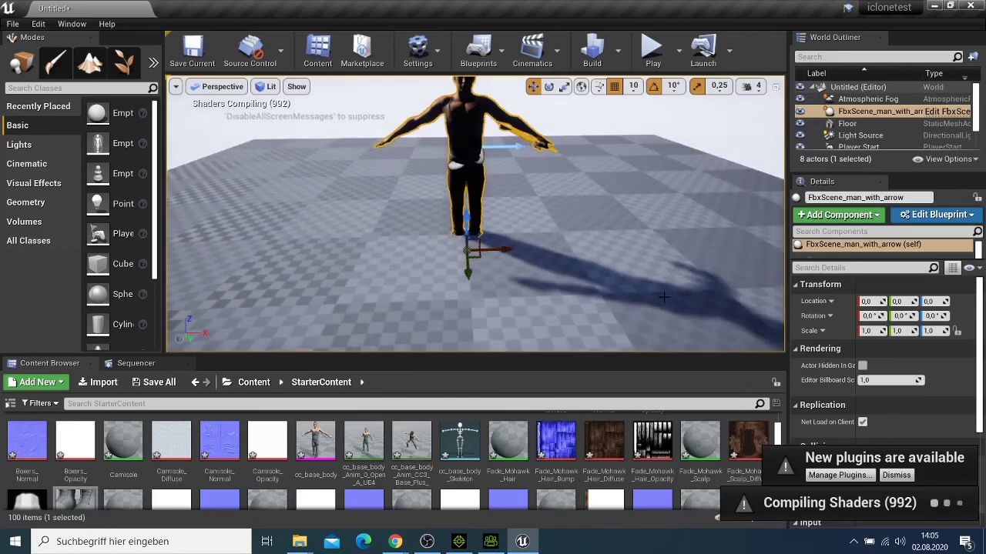
pyautogui.scroll(1, 513, 287)
pyautogui.scroll(5, 513, 287)
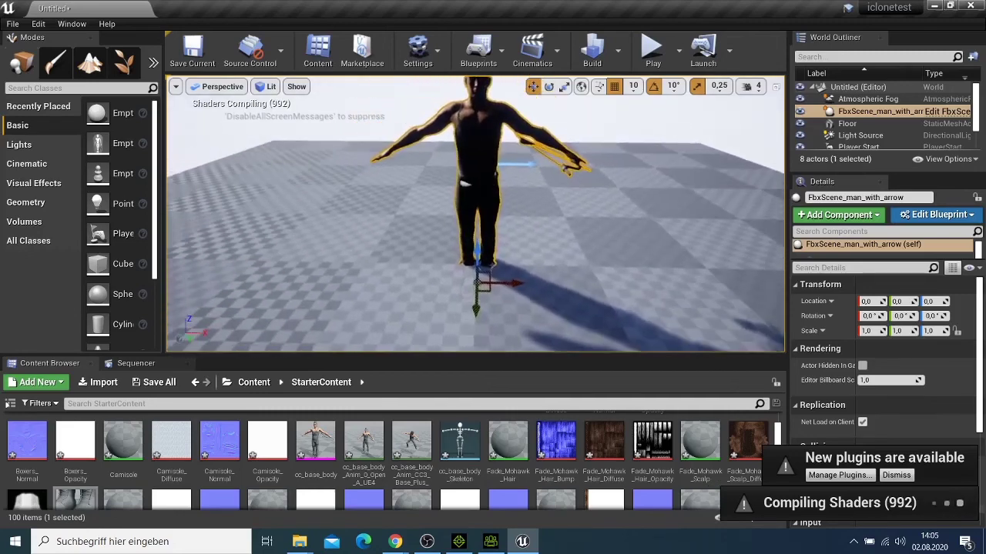
pyautogui.scroll(1, 512, 287)
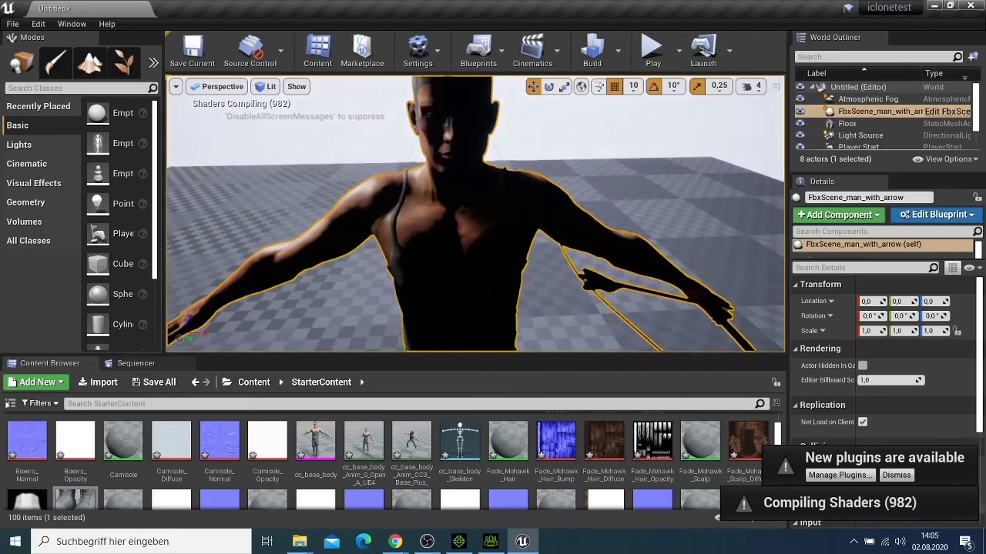
pyautogui.scroll(-5, 513, 287)
pyautogui.moveTo(273, 202); pyautogui.dragTo(274, 202)
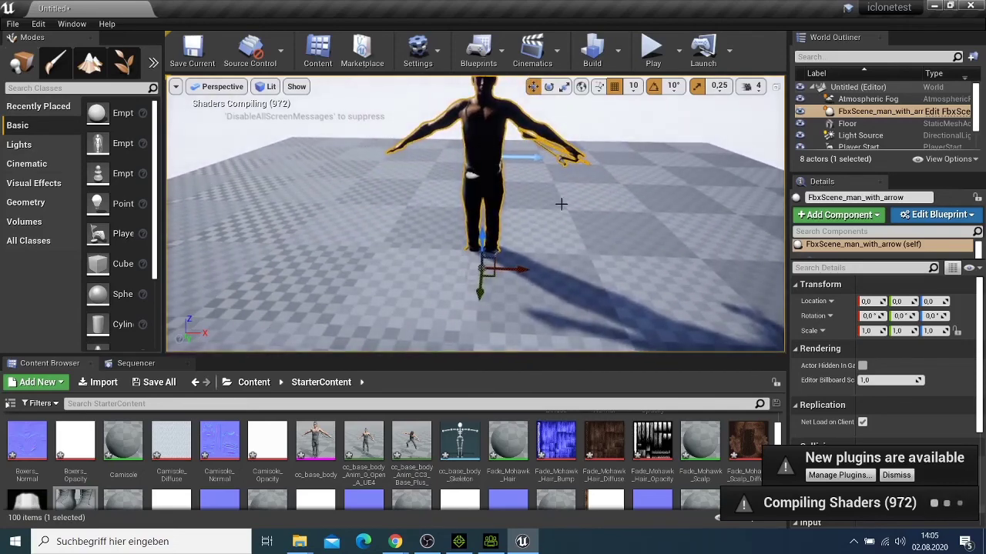
pyautogui.scroll(-2, 561, 203)
pyautogui.scroll(-1, 561, 203)
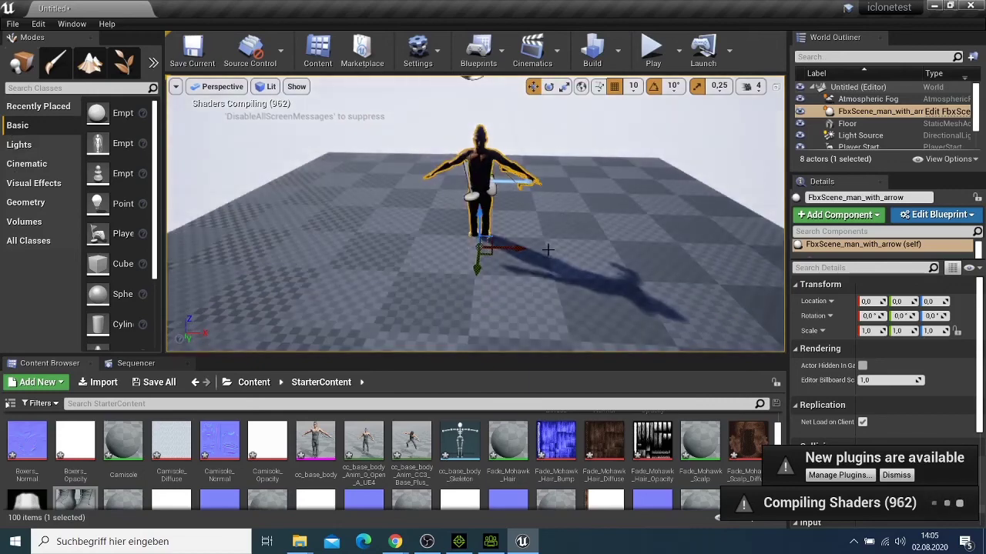
pyautogui.scroll(4, 561, 202)
pyautogui.scroll(-2, 547, 249)
pyautogui.scroll(-2, 548, 249)
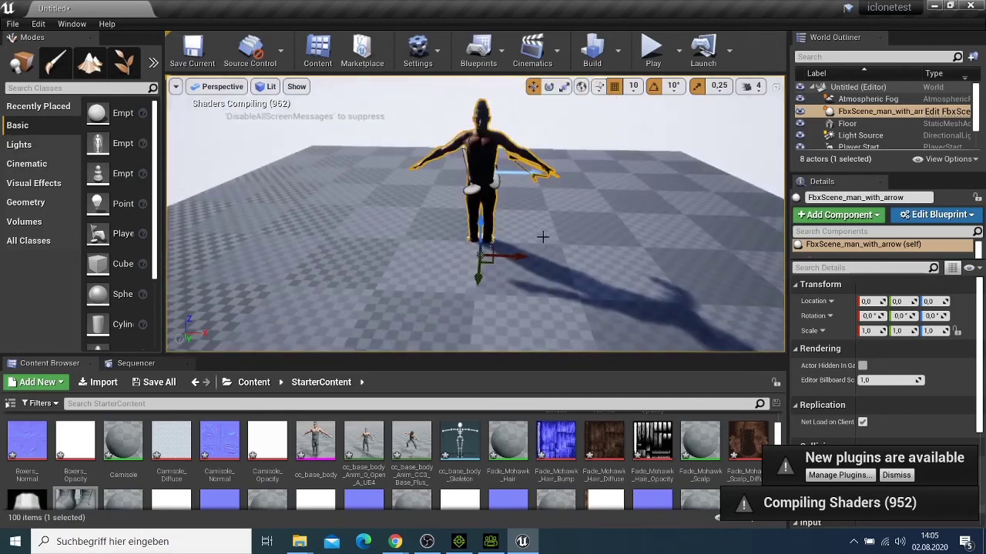
# Place a Cine Camera Actor on the floor beside the character at X -140, Y 40, Z 20 and start piloting it.
pyautogui.click(44, 88)
pyautogui.write('ca')
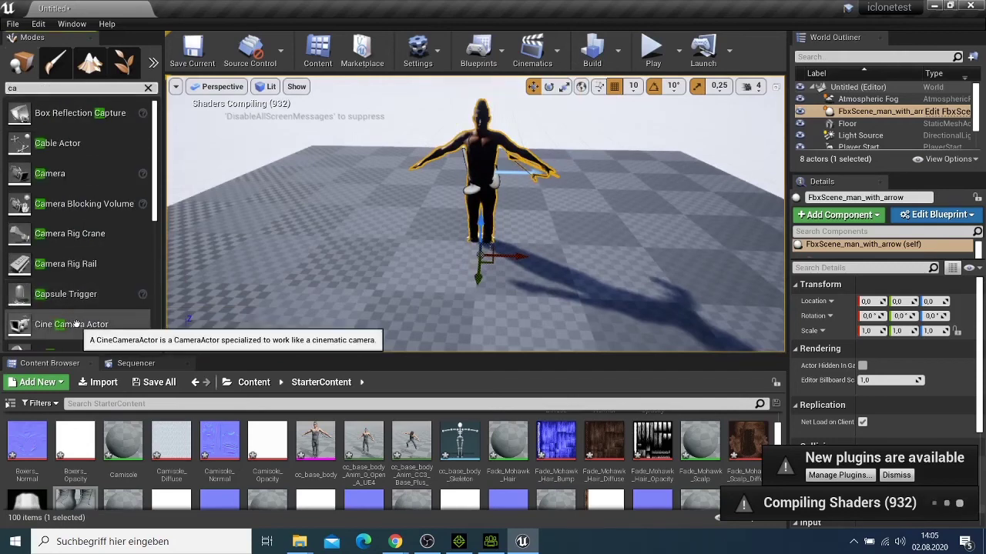
pyautogui.moveTo(39, 324); pyautogui.dragTo(363, 252)
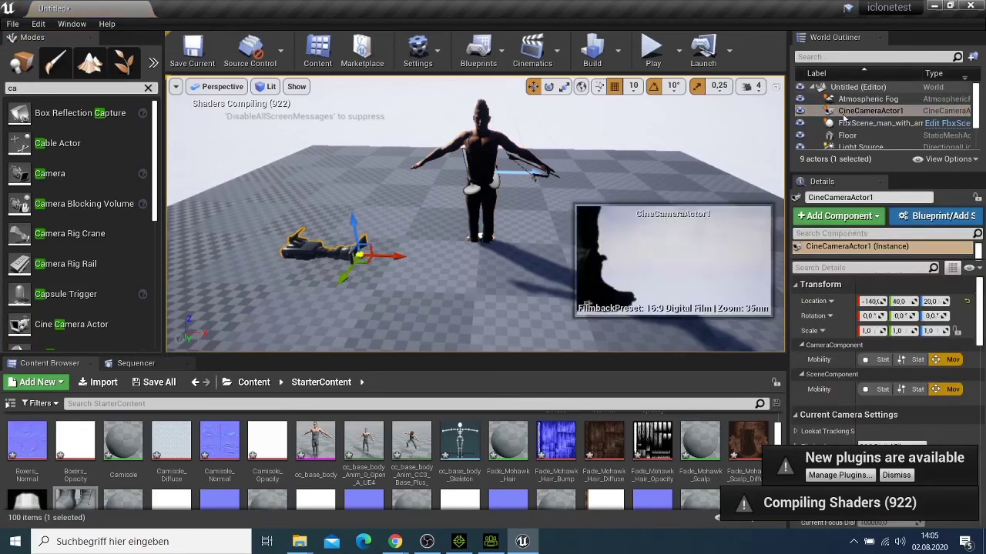
pyautogui.rightClick(843, 114)
pyautogui.click(877, 188)
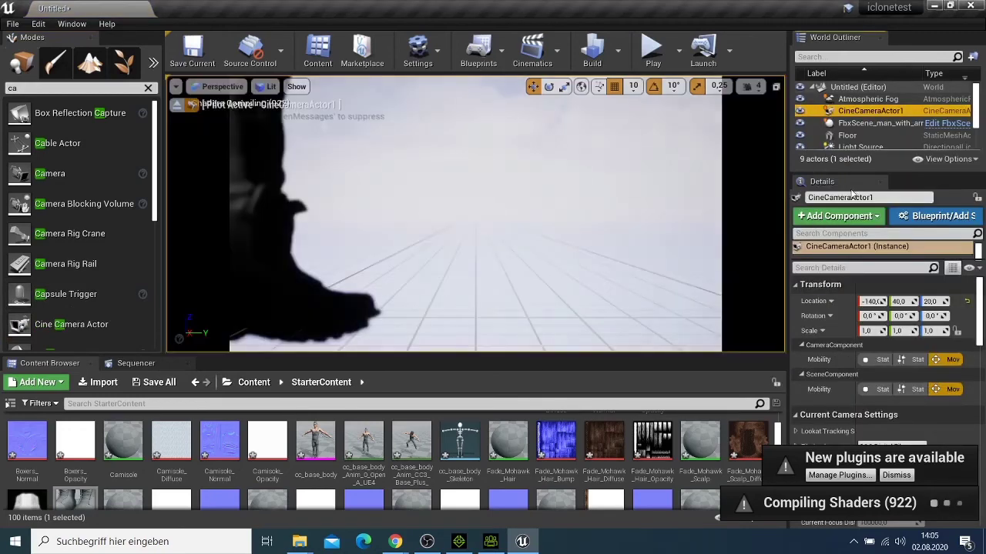
# Move the piloted camera to about X -34, Y 496, Z 102, turned about -82° around Z, framing the whole character from the front.
pyautogui.scroll(-5, 448, 167)
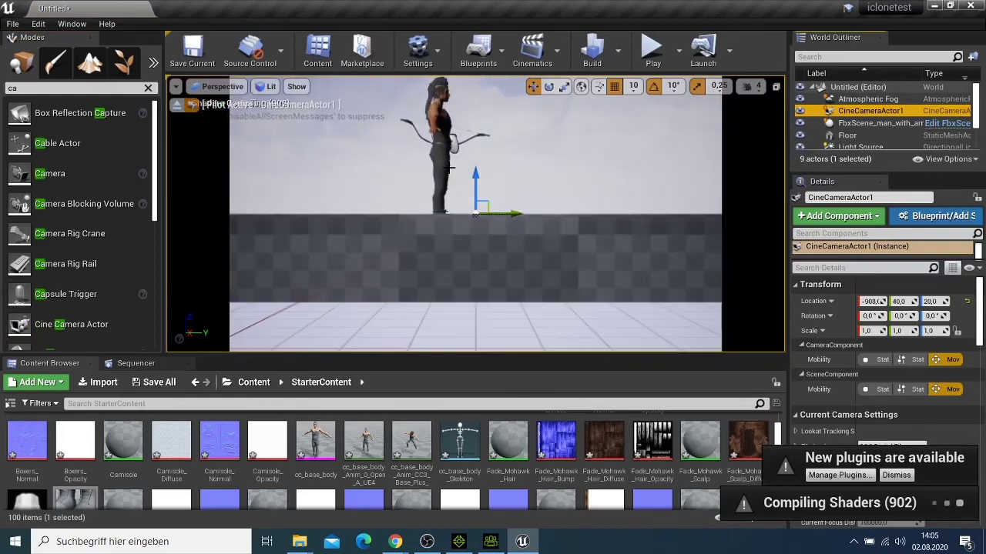
pyautogui.moveTo(448, 167); pyautogui.dragTo(291, 140)
pyautogui.scroll(1, 400, 170)
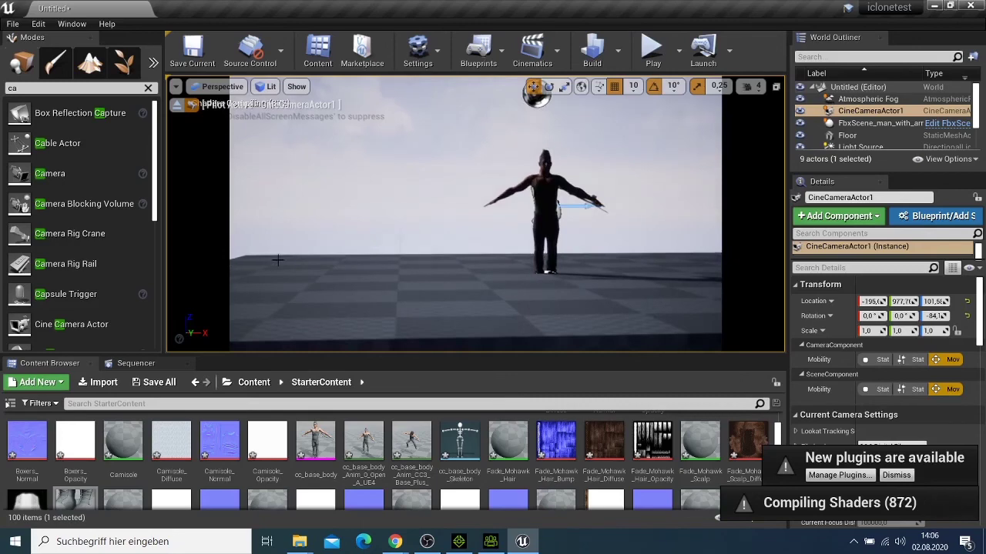
pyautogui.moveTo(277, 261); pyautogui.dragTo(305, 269)
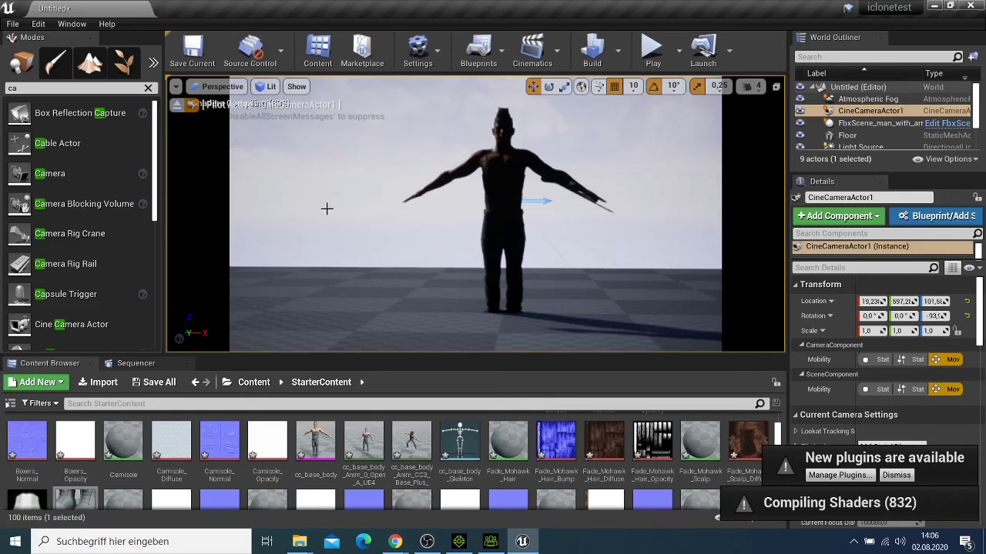
pyautogui.scroll(-2, 326, 184)
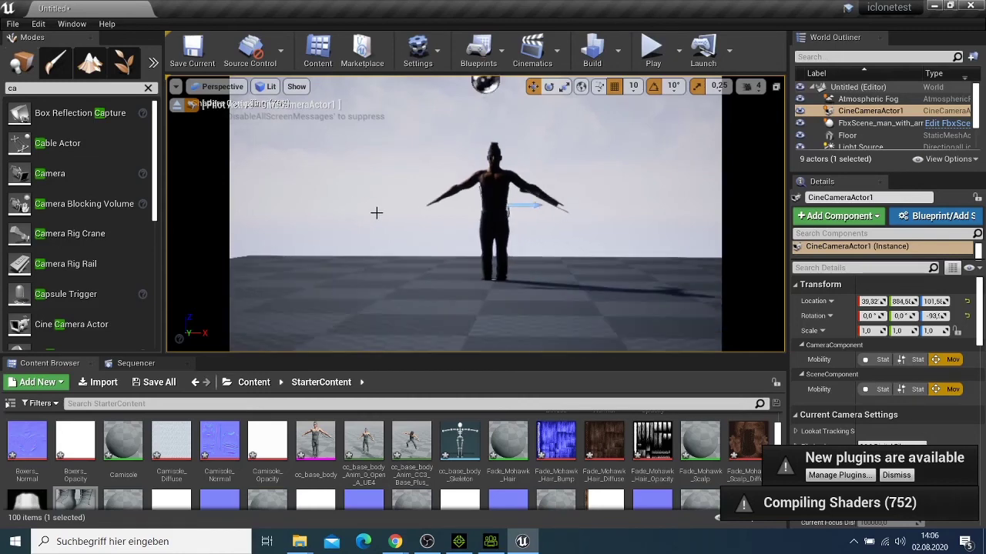
pyautogui.scroll(3, 376, 212)
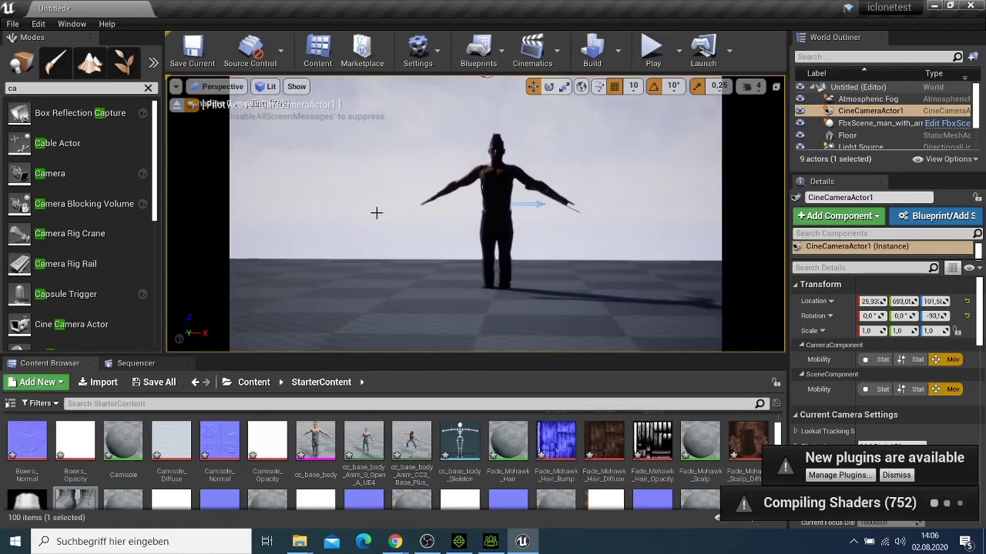
pyautogui.scroll(-1, 376, 212)
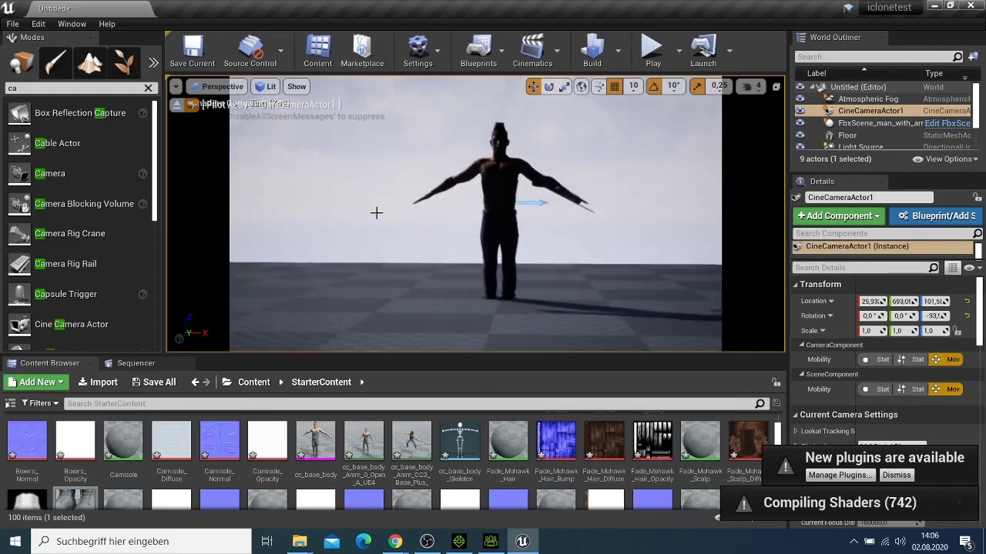
pyautogui.moveTo(363, 268); pyautogui.dragTo(419, 240)
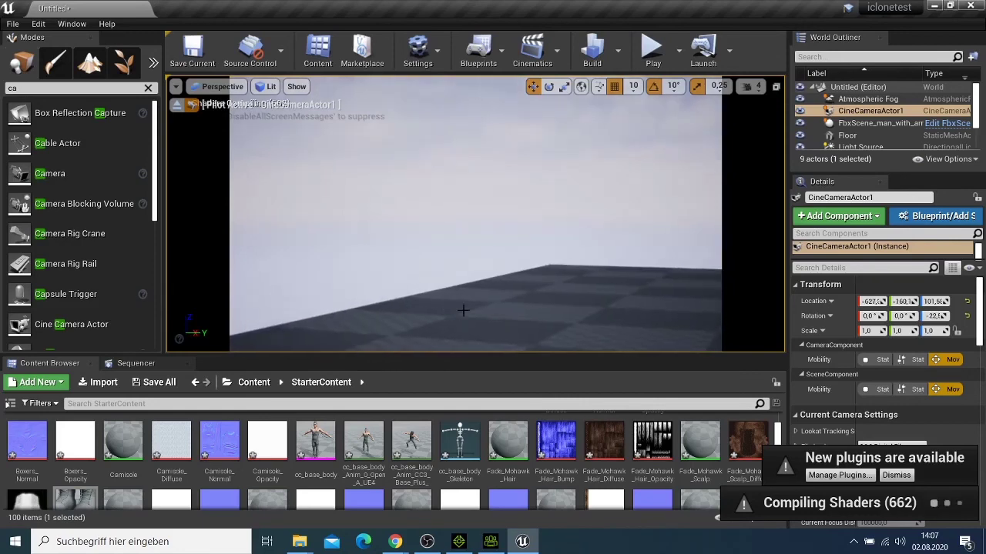
pyautogui.moveTo(462, 308)
pyautogui.mouseDown()
pyautogui.moveTo(450, 308)
pyautogui.moveTo(455, 298)
pyautogui.moveTo(428, 297)
pyautogui.moveTo(461, 309)
pyautogui.mouseUp()
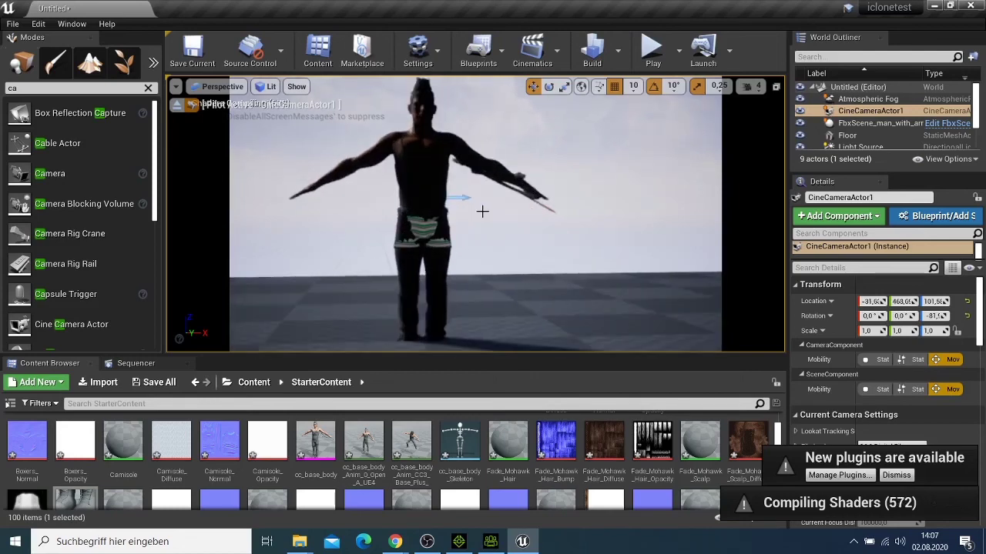
pyautogui.moveTo(509, 234)
pyautogui.mouseDown()
pyautogui.moveTo(486, 251)
pyautogui.moveTo(505, 239)
pyautogui.mouseUp()
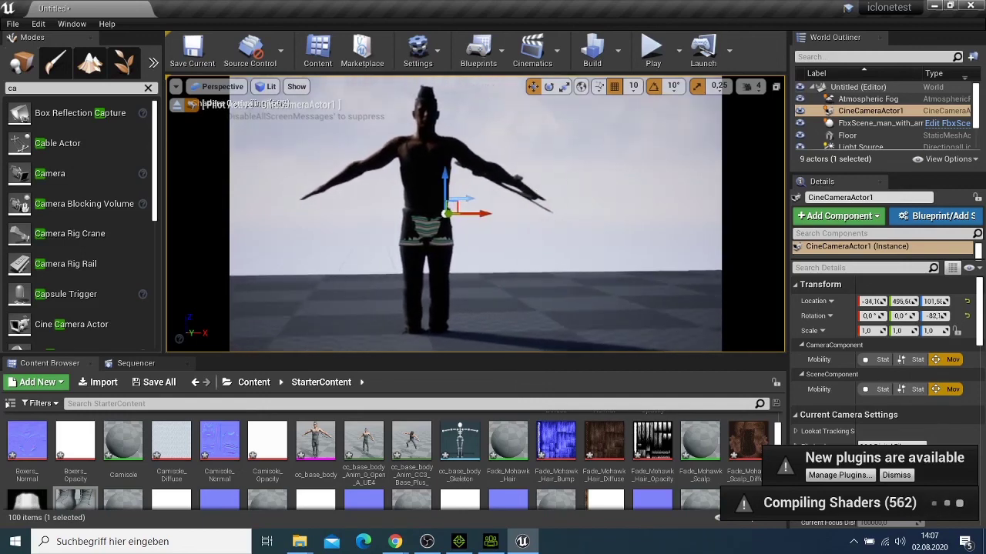
# Inspect the character's clothing and bow through the piloted camera up close, ending on the full-body framing.
pyautogui.scroll(3, 505, 239)
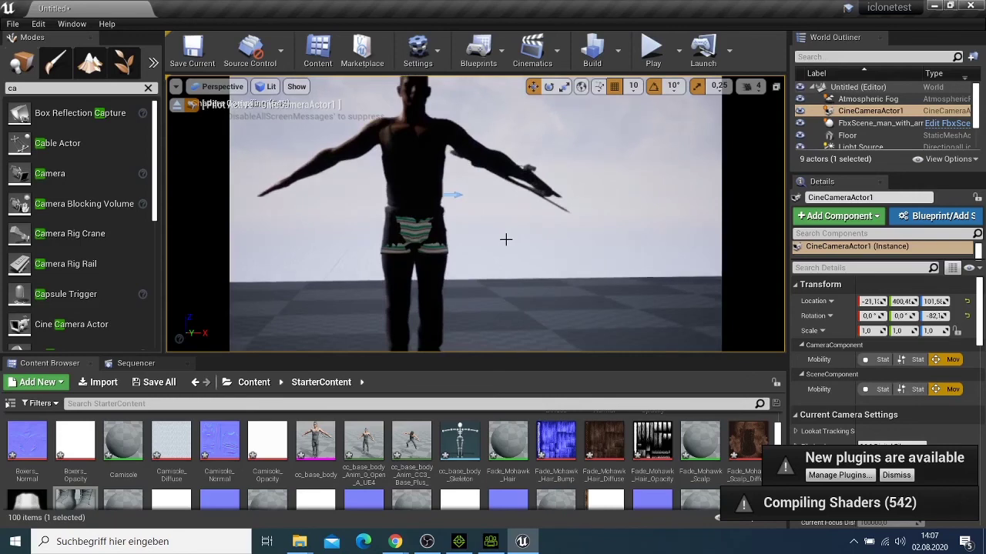
pyautogui.scroll(-3, 505, 240)
pyautogui.scroll(-5, 505, 239)
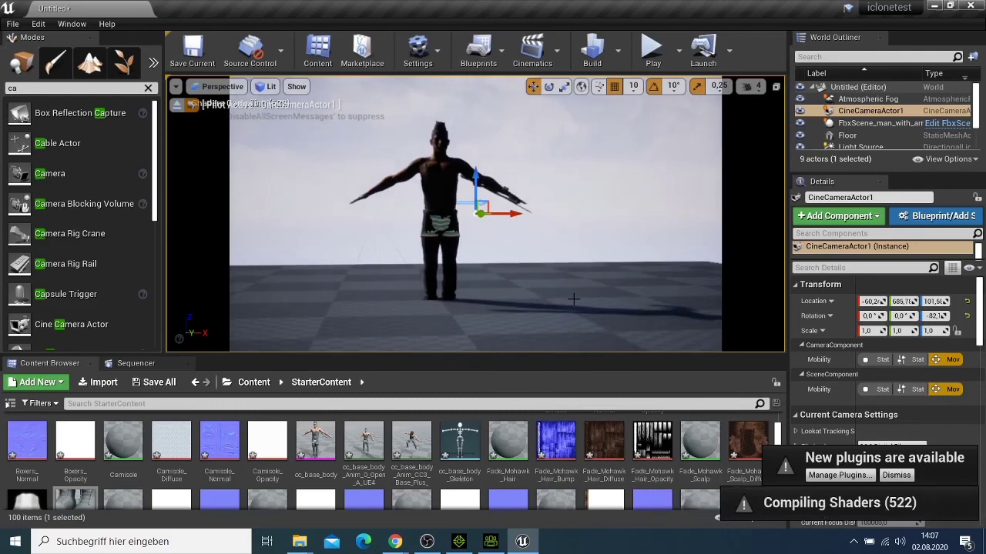
pyautogui.scroll(8, 574, 299)
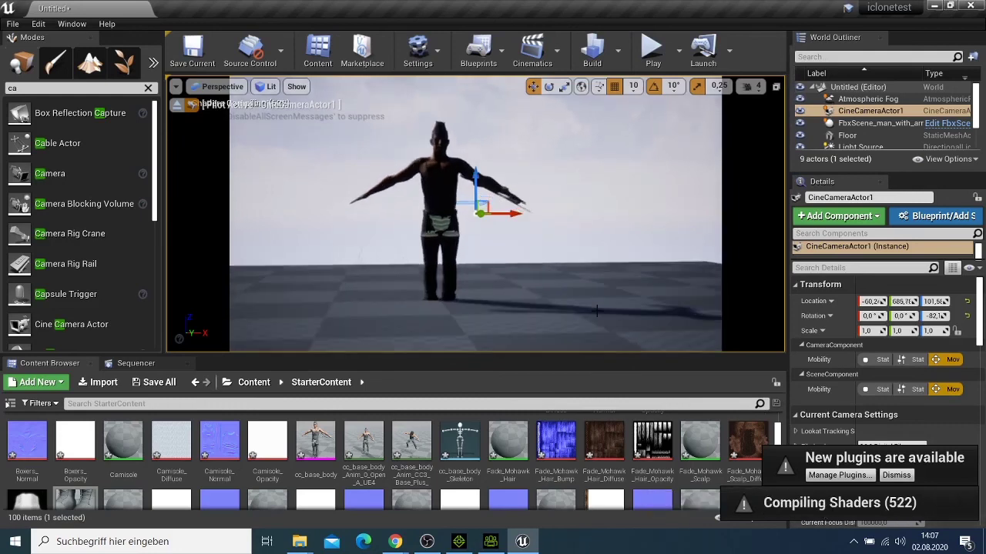
pyautogui.scroll(5, 513, 264)
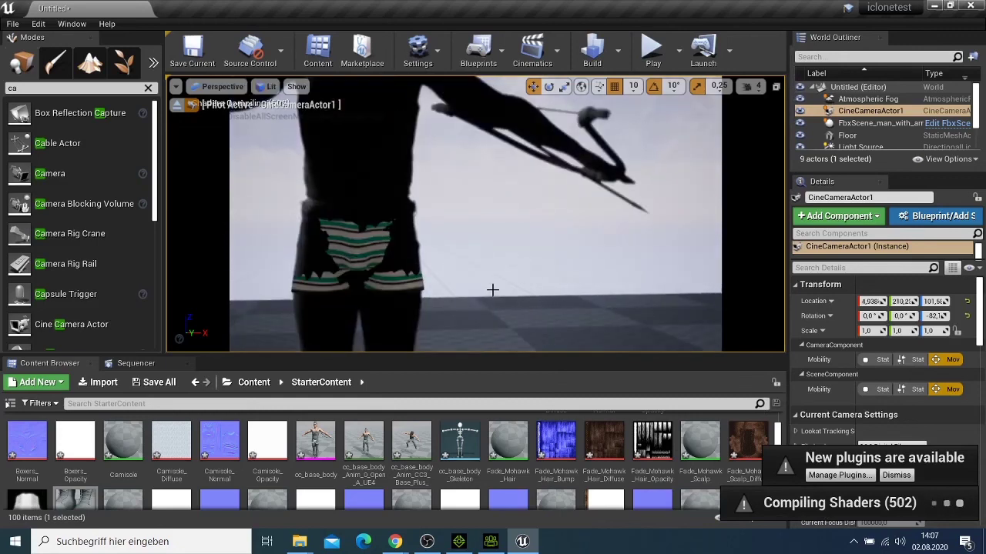
pyautogui.scroll(-3, 493, 289)
pyautogui.scroll(3, 493, 288)
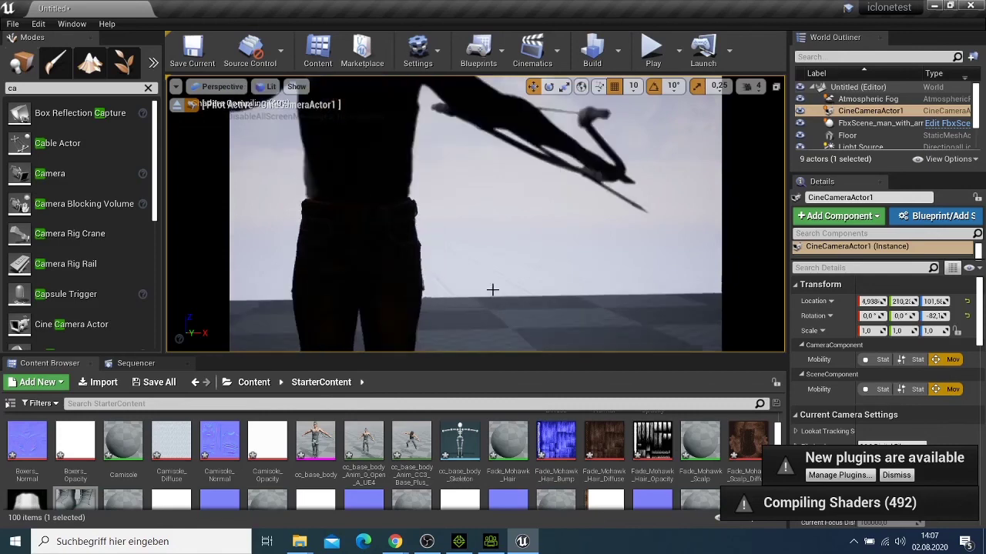
pyautogui.scroll(-5, 493, 288)
pyautogui.scroll(-3, 493, 289)
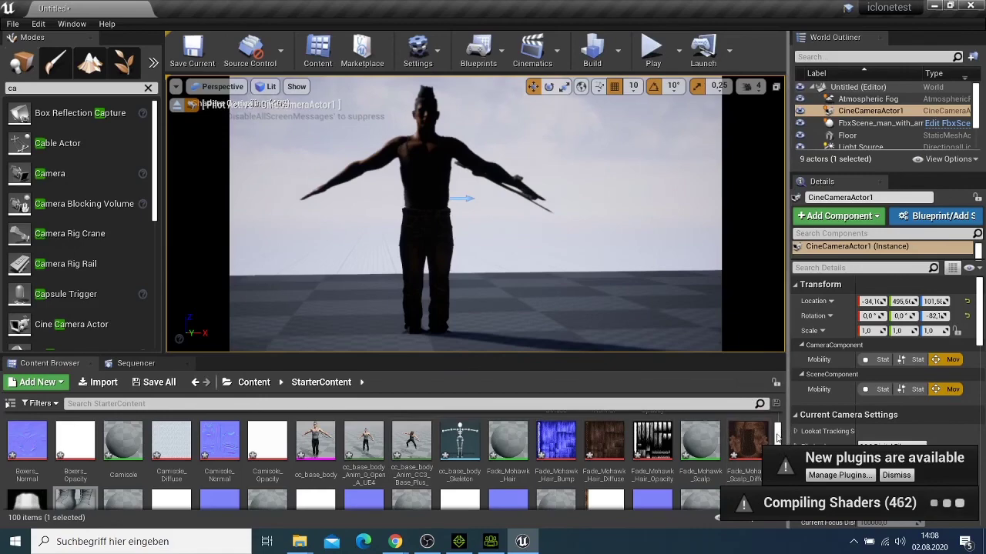
# Look over the character's imported texture and mesh assets in the StarterContent folder again.
pyautogui.scroll(-2, 777, 459)
pyautogui.scroll(3, 777, 460)
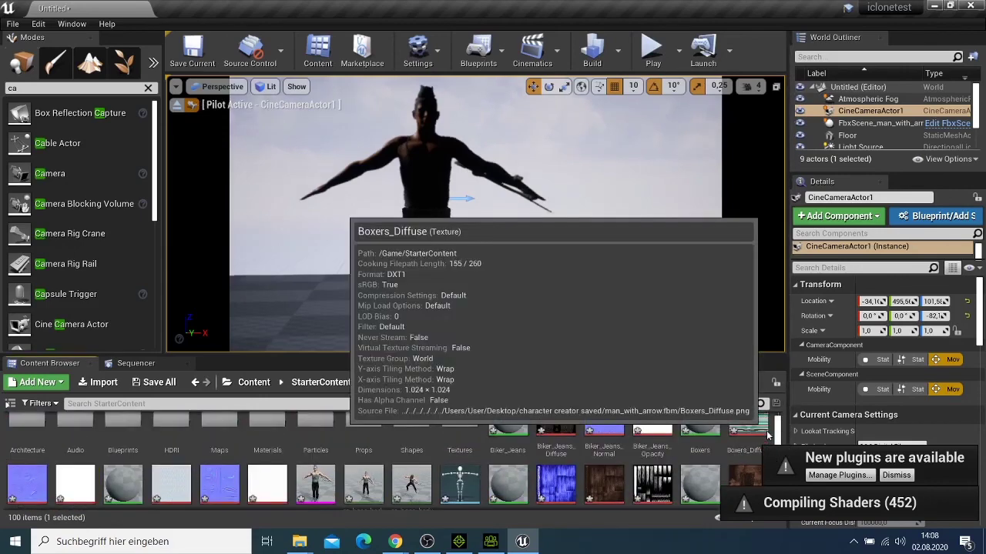
pyautogui.scroll(-5, 769, 443)
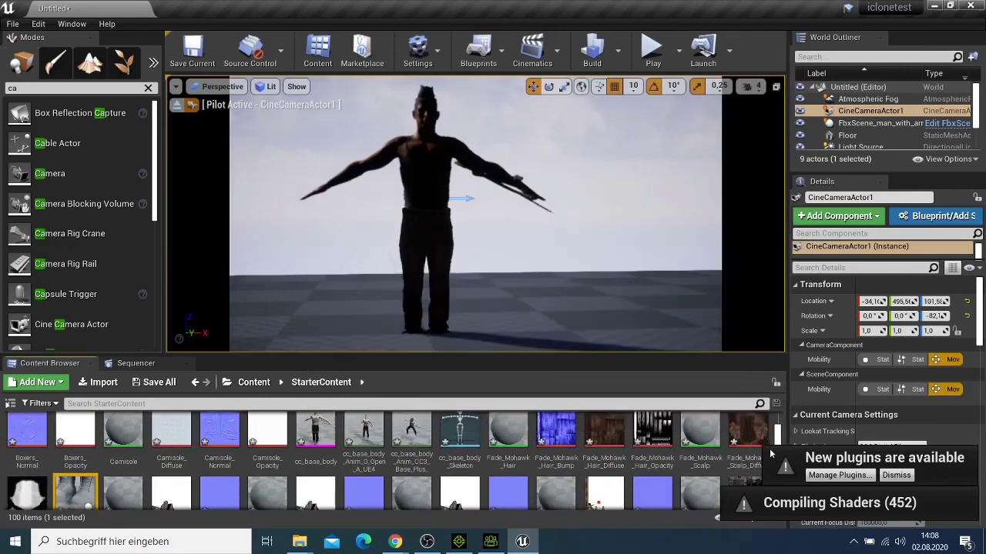
# Dismiss the new plugins notification and browse the StarterContent assets through to the Std_Upper_Teeth textures at the end.
pyautogui.scroll(5, 770, 455)
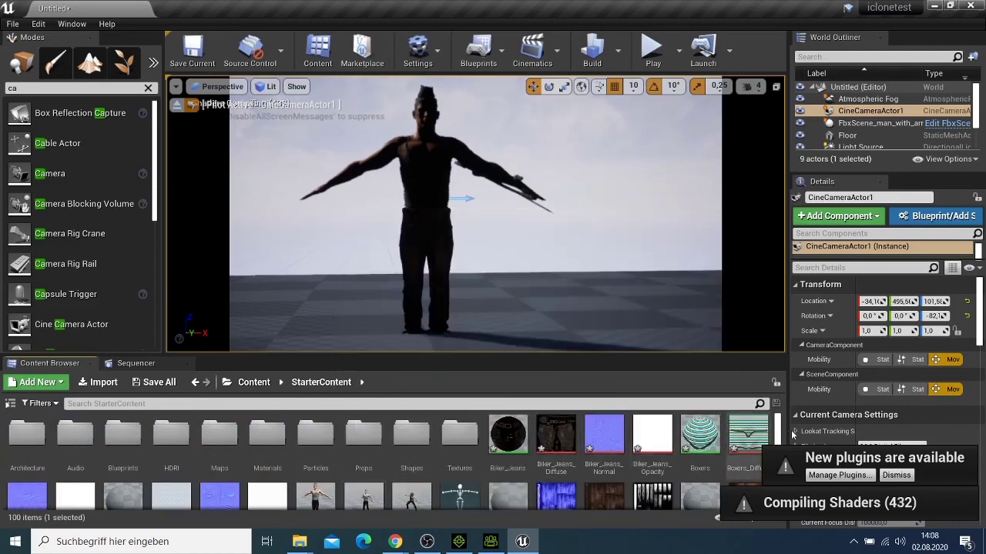
pyautogui.click(896, 475)
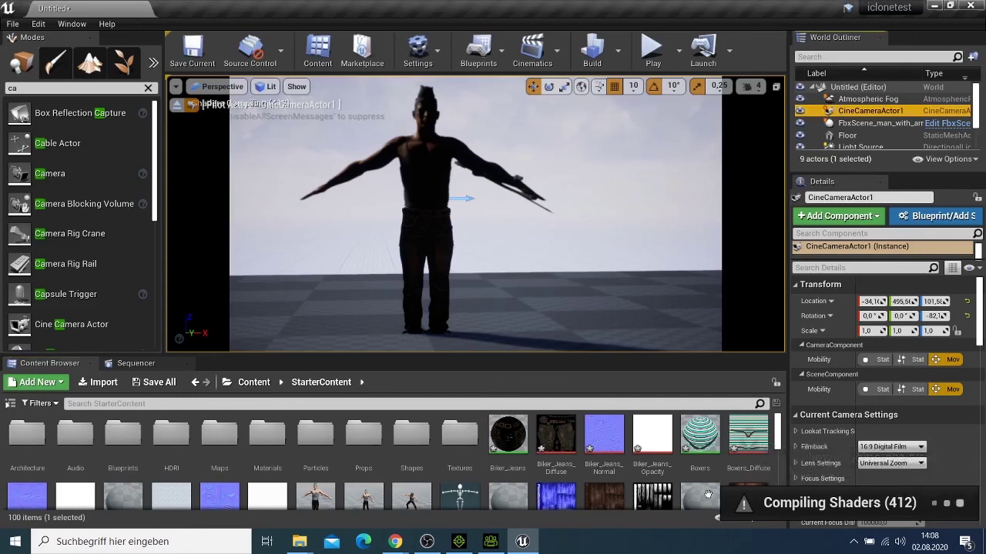
pyautogui.scroll(-5, 670, 464)
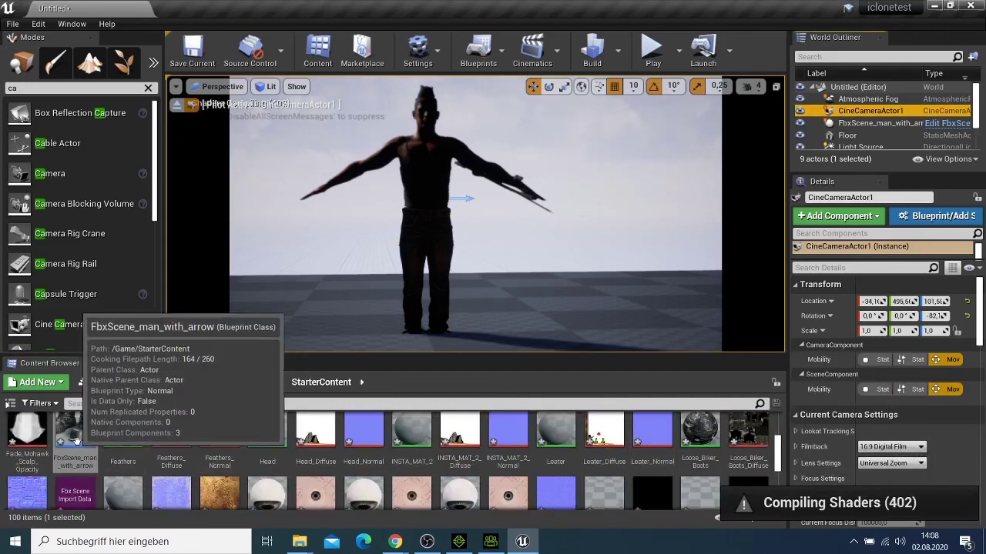
pyautogui.scroll(-6, 335, 445)
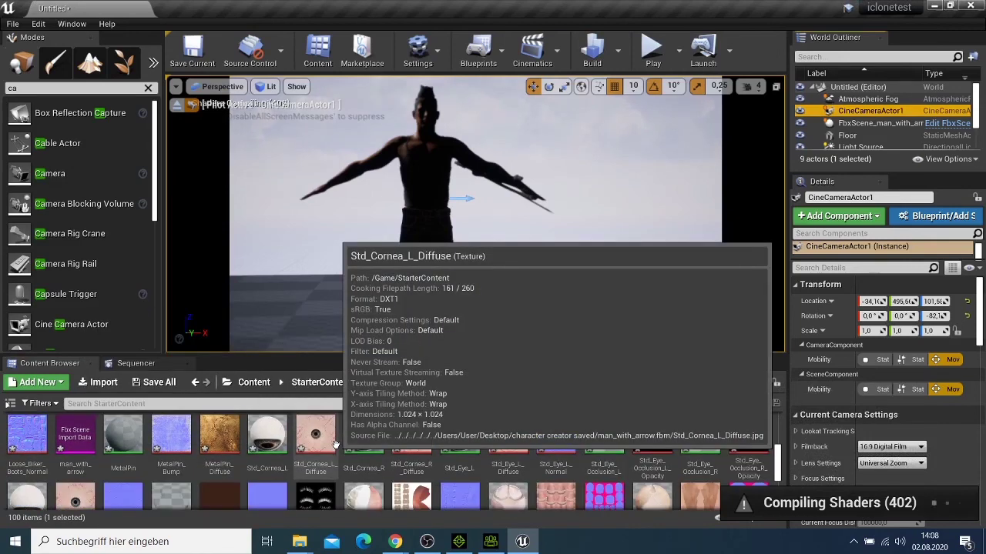
pyautogui.scroll(-3, 335, 445)
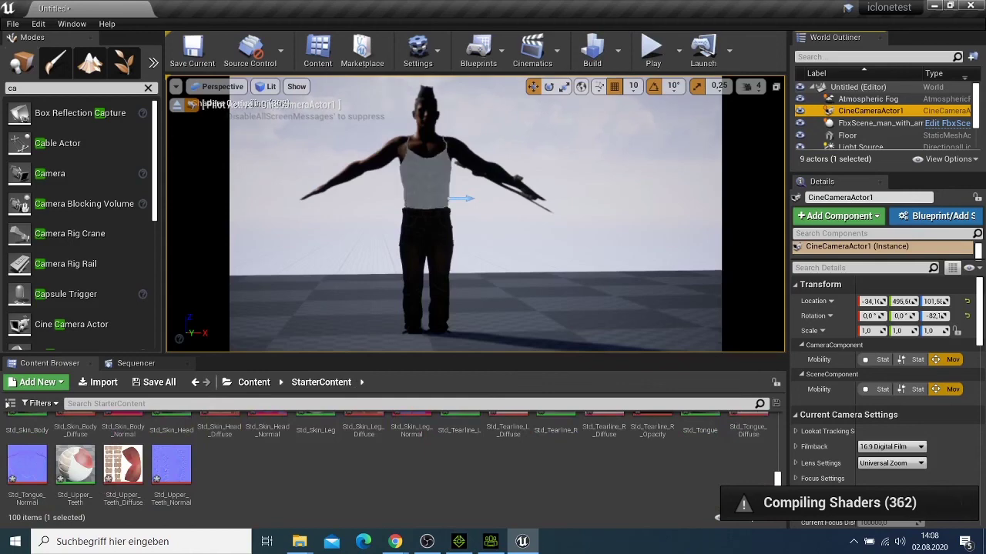
# Examine the character's white top and trousers from nearer and farther through the piloted camera, ending on the full-body front framing.
pyautogui.scroll(4, 408, 244)
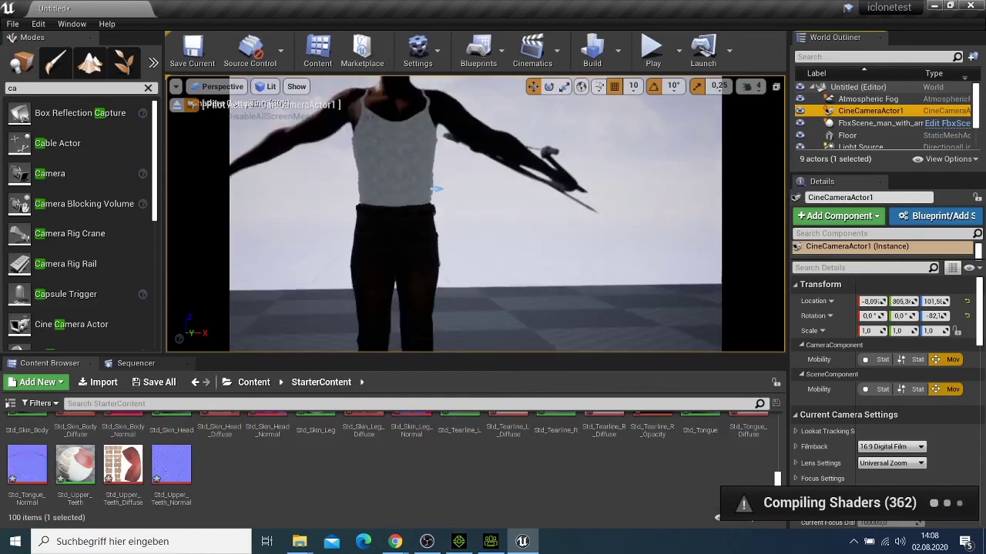
pyautogui.scroll(-6, 408, 244)
pyautogui.scroll(5, 408, 244)
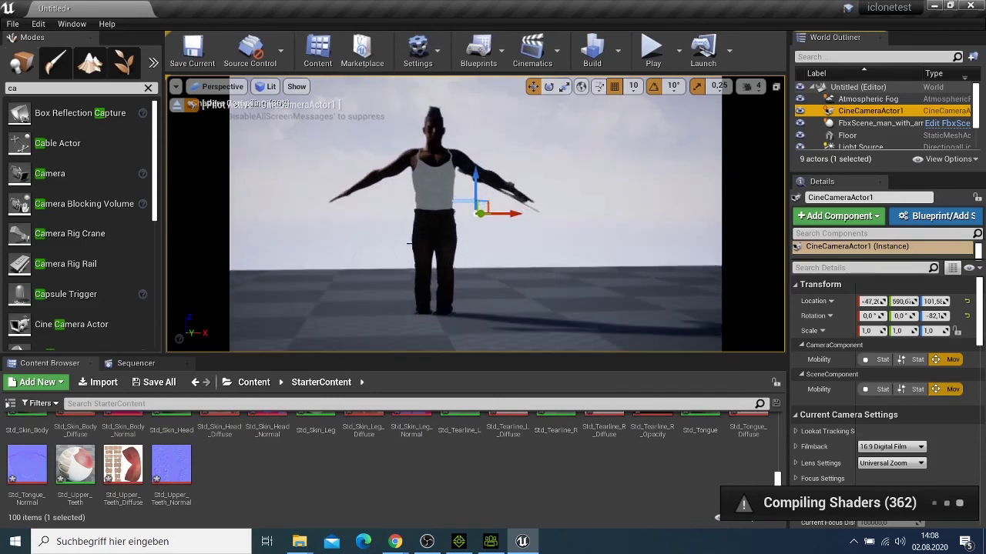
pyautogui.scroll(-6, 412, 244)
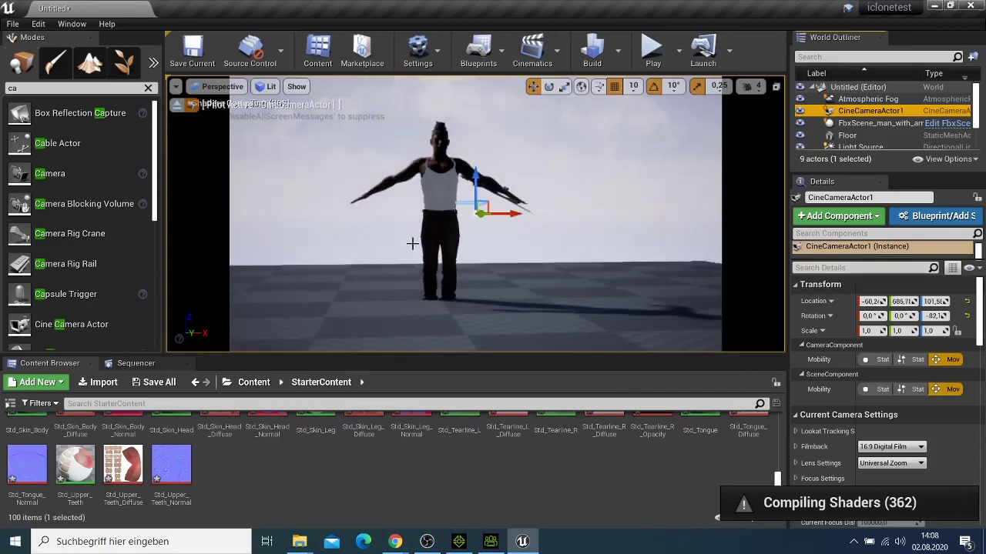
pyautogui.scroll(2, 412, 244)
pyautogui.scroll(2, 409, 243)
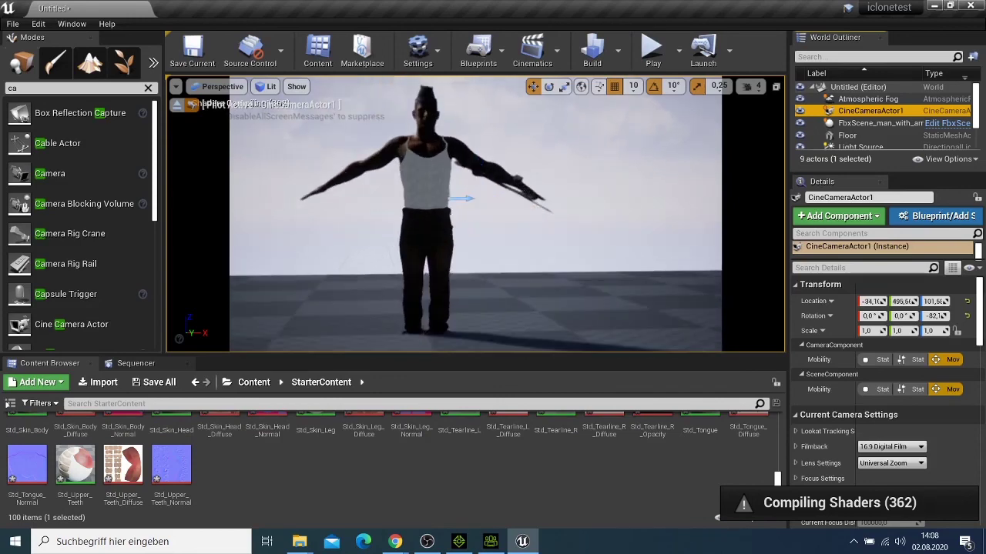
pyautogui.scroll(2, 409, 243)
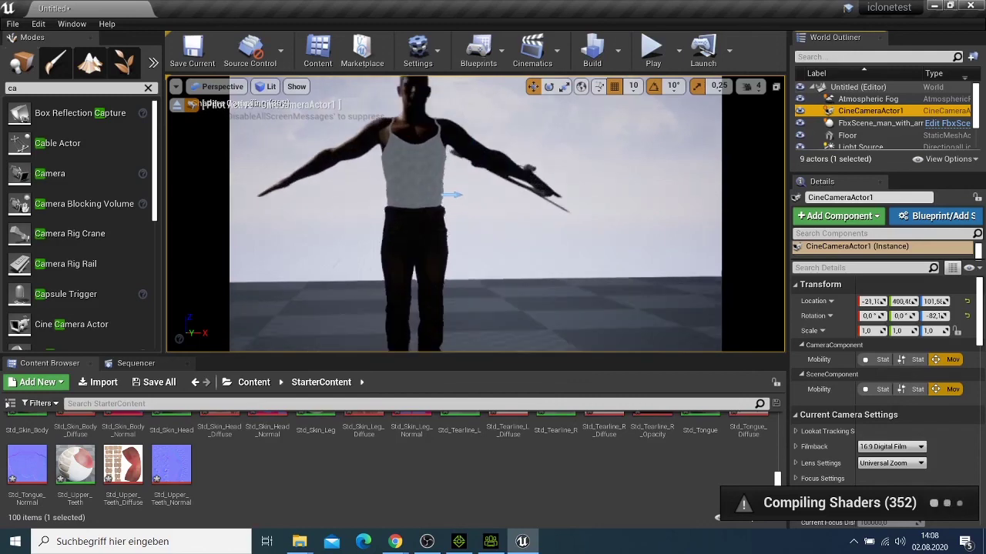
pyautogui.scroll(-2, 553, 166)
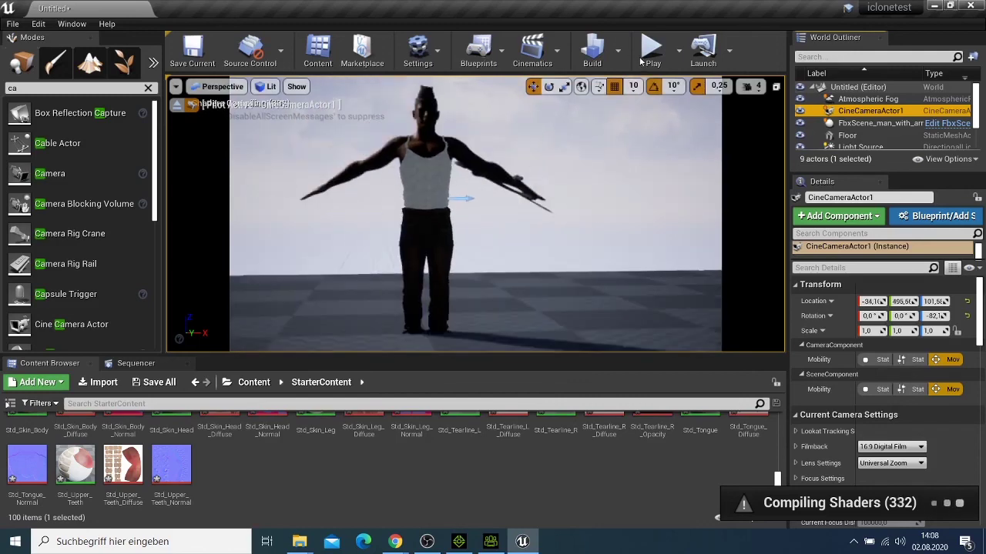
# Play the level in the viewport, fly around to view the character with the bow, and stop the play session.
pyautogui.click(651, 50)
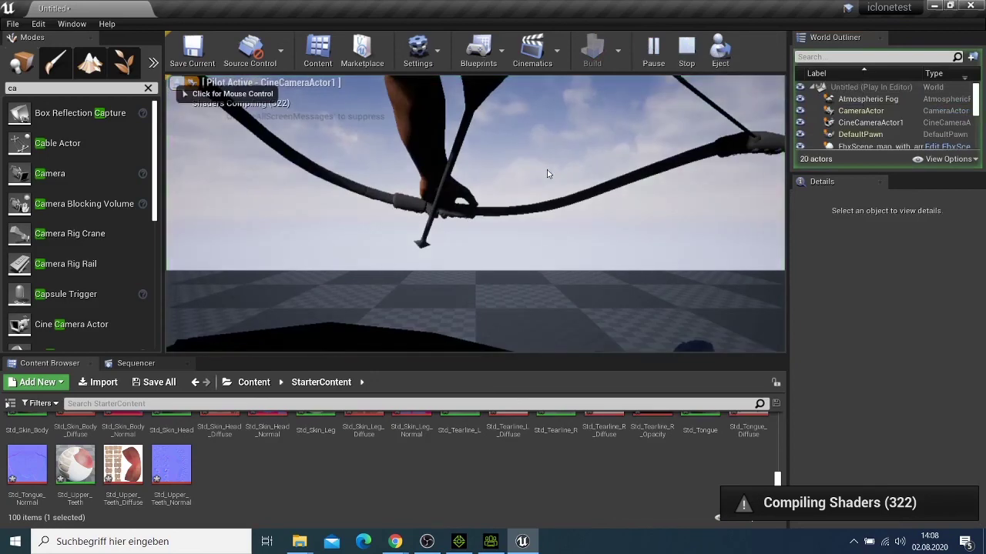
pyautogui.click(586, 289)
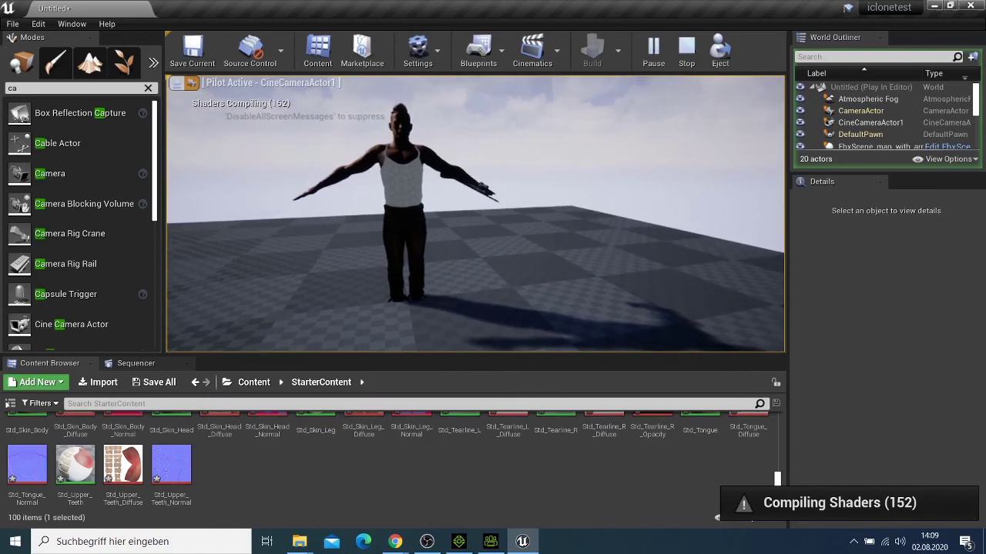
pyautogui.press('Escape')
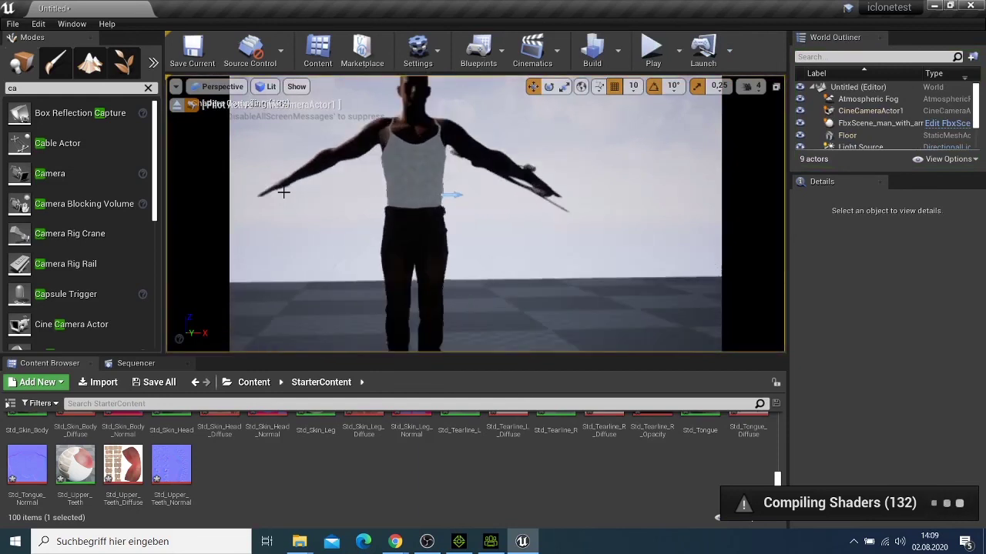
# Move the piloted camera around the character to a full-body side view showing the bow, and clear the actor class search.
pyautogui.moveTo(294, 221); pyautogui.dragTo(338, 214, button='right')
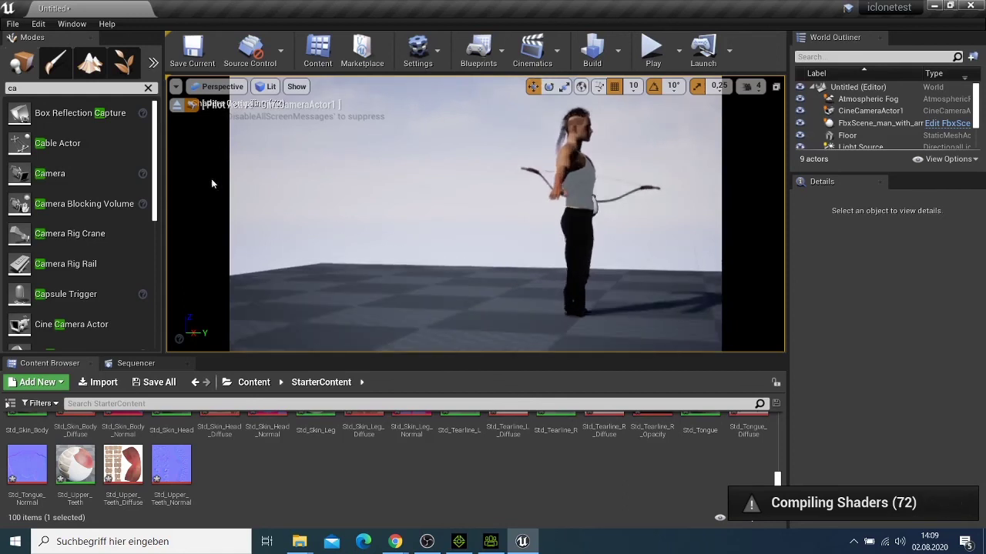
pyautogui.moveTo(338, 214); pyautogui.dragTo(389, 221, button='right')
pyautogui.scroll(4, 377, 221)
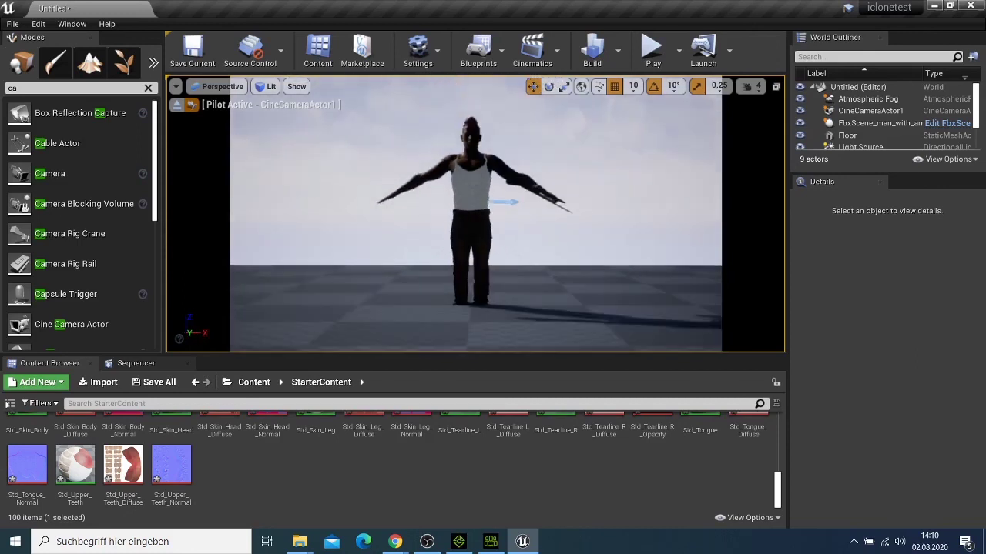
pyautogui.moveTo(403, 253); pyautogui.dragTo(462, 254, button='right')
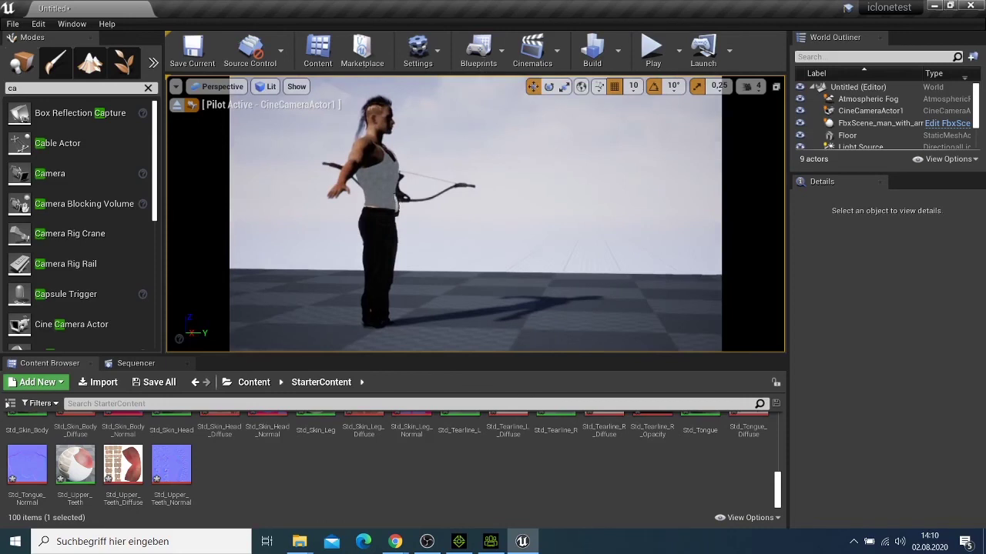
pyautogui.click(149, 89)
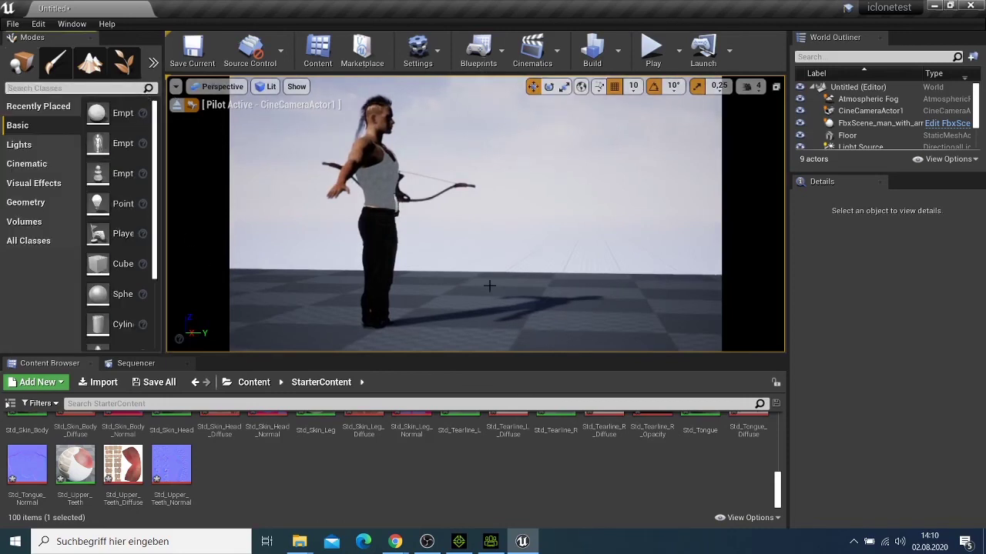